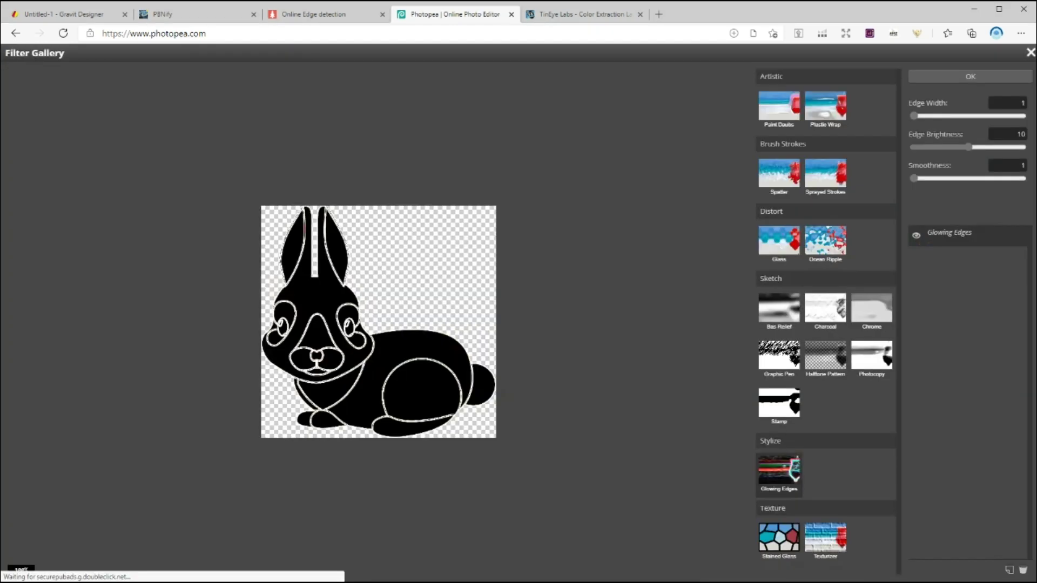
Apply the Photocopy filter to the rabbit graphic with its darkness raised close to the maximum
{"action": "left_click", "coordinate": [871, 364]}
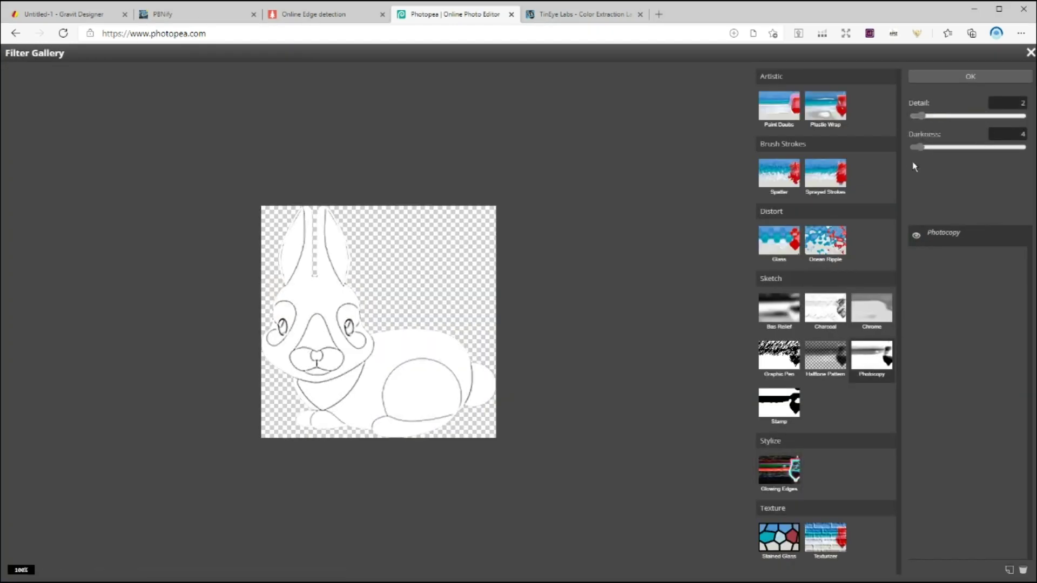
{"action": "left_click_drag", "start_coordinate": [920, 147], "coordinate": [1013, 164]}
{"action": "left_click", "coordinate": [969, 77]}
Add a Stroke layer style to the rabbit graphic to outline its silhouette
{"action": "left_click", "coordinate": [787, 574]}
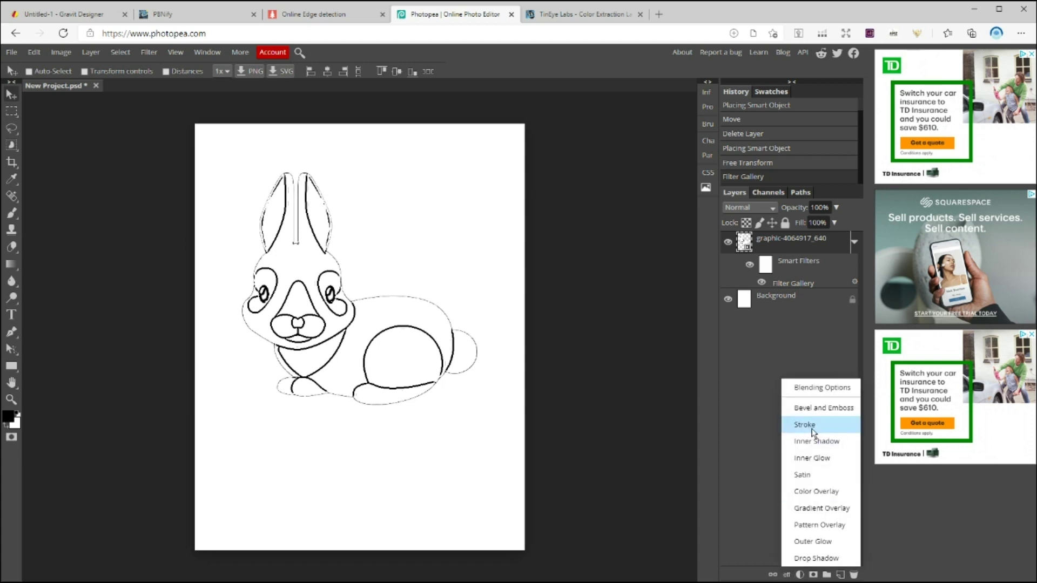
{"action": "left_click", "coordinate": [812, 430]}
{"action": "left_click", "coordinate": [405, 156]}
Draw a horizontal line across the page below the rabbit, with a black fill and the stroke width set to 1 pt
{"action": "right_click", "coordinate": [10, 367]}
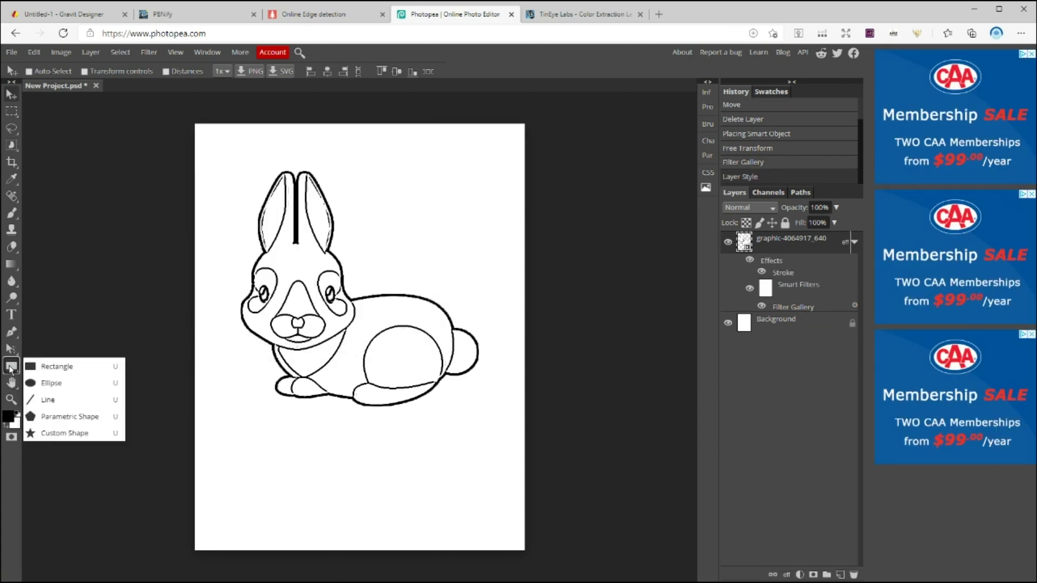
{"action": "left_click", "coordinate": [47, 400]}
{"action": "left_click_drag", "start_coordinate": [227, 490], "coordinate": [495, 491]}
{"action": "left_click", "coordinate": [88, 71]}
{"action": "left_click", "coordinate": [190, 131]}
{"action": "left_click", "coordinate": [158, 72]}
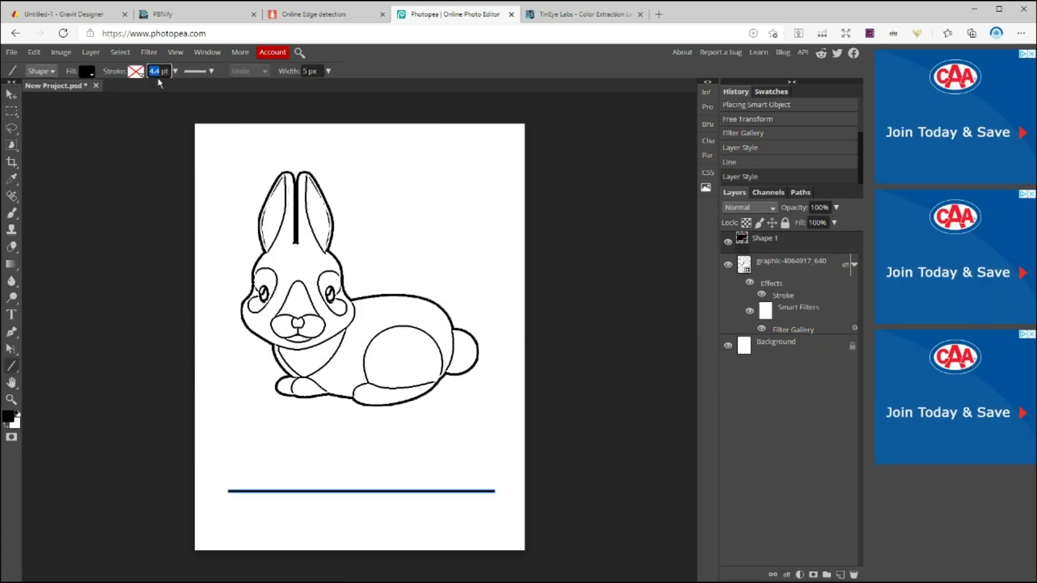
{"action": "type", "text": "1"}
{"action": "key", "text": "Return"}
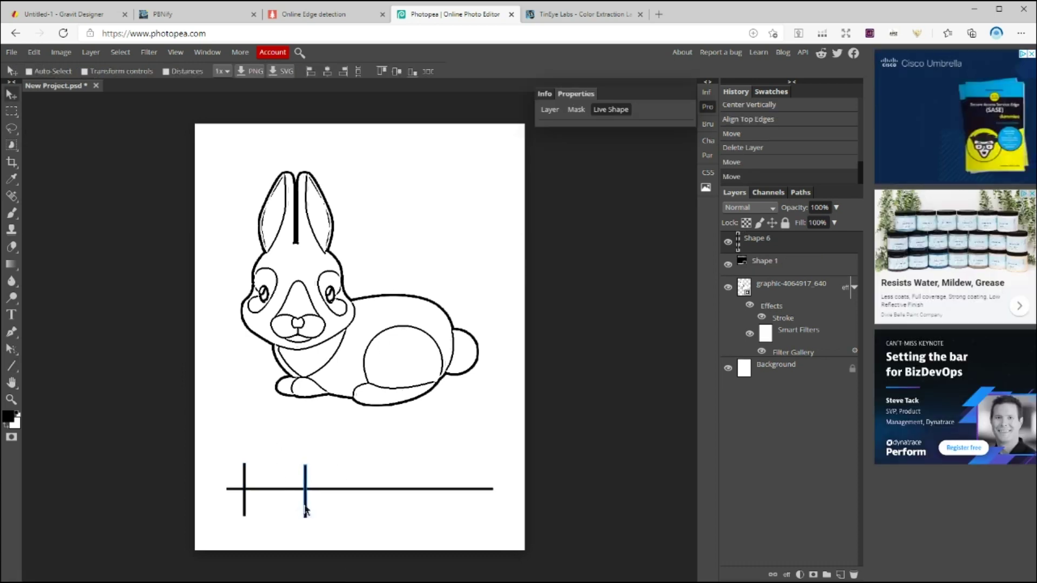
Duplicate the short vertical line along the horizontal line to make five dividers, and align them vertically by their centres
{"action": "left_click_drag", "start_coordinate": [302, 486], "coordinate": [396, 486]}
{"action": "left_click_drag", "start_coordinate": [396, 486], "coordinate": [454, 486]}
{"action": "left_click", "coordinate": [328, 71]}
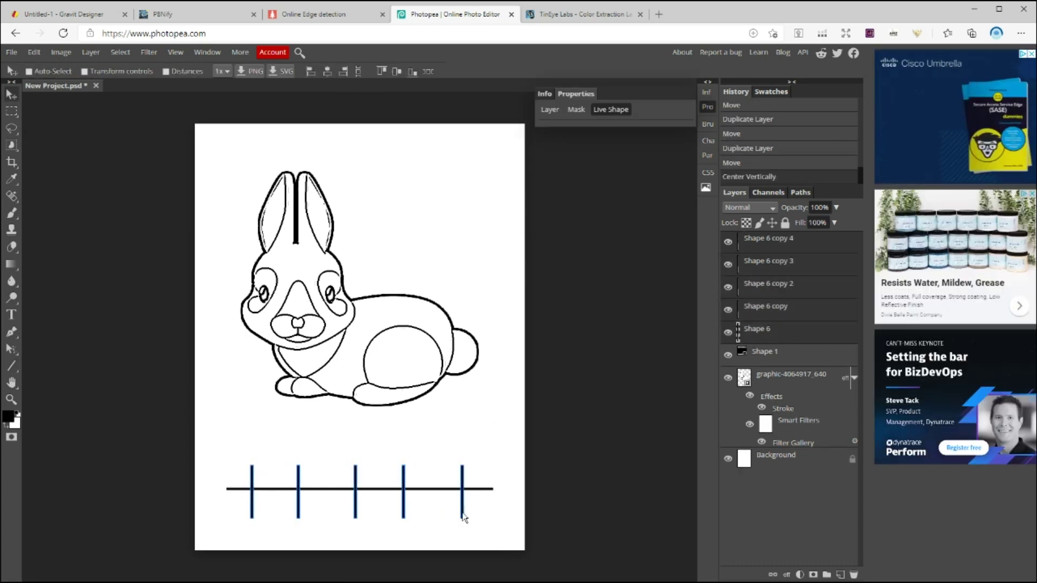
Draw a rectangle of about 489 × 102 around the crossed lines below the rabbit
{"action": "right_click", "coordinate": [10, 366]}
{"action": "left_click", "coordinate": [48, 364]}
{"action": "mouse_move", "coordinate": [228, 463]}
{"action": "left_mouse_down"}
{"action": "mouse_move", "coordinate": [432, 516]}
{"action": "mouse_move", "coordinate": [491, 518]}
{"action": "left_mouse_up"}
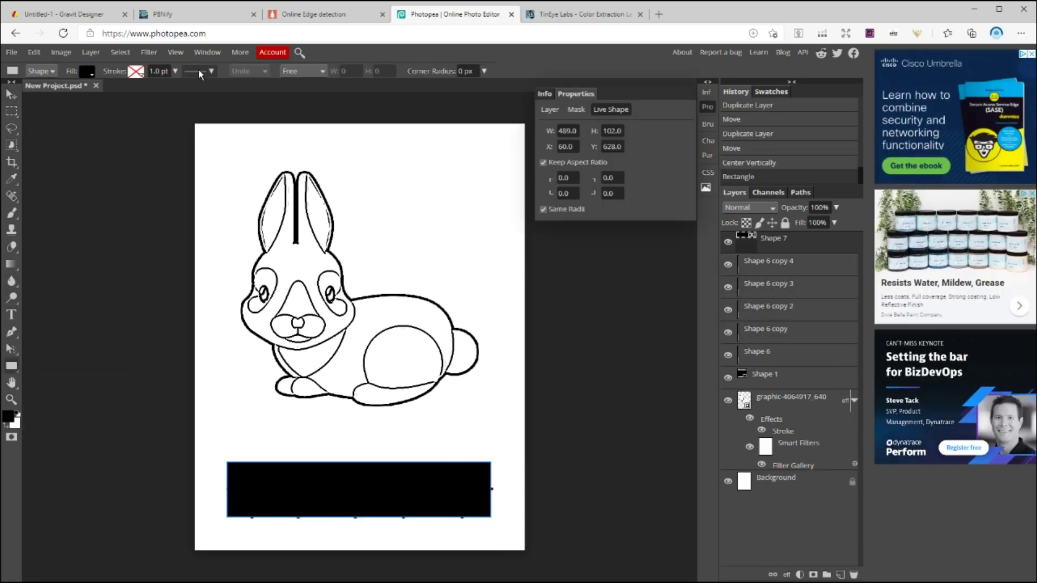
Give the rectangle a 4 pt black stroke and no fill, and nudge it into place around the lines
{"action": "left_click", "coordinate": [135, 70]}
{"action": "left_click", "coordinate": [185, 92]}
{"action": "left_click", "coordinate": [140, 130]}
{"action": "left_click", "coordinate": [87, 71]}
{"action": "left_click", "coordinate": [119, 92]}
{"action": "left_click", "coordinate": [161, 71]}
{"action": "type", "text": "4"}
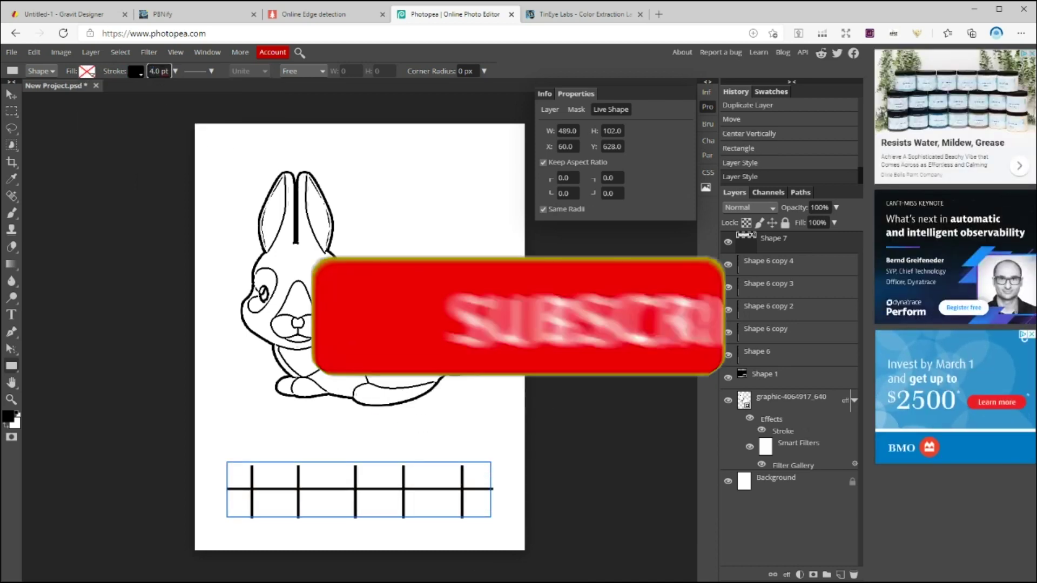
{"action": "key", "text": "Return"}
{"action": "key", "text": "v"}
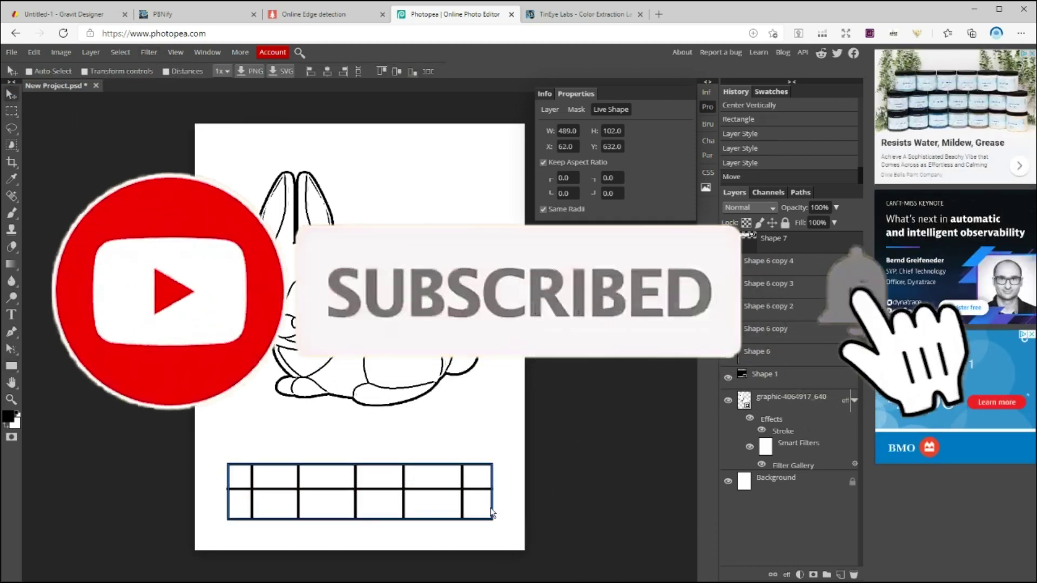
{"action": "left_click_drag", "start_coordinate": [492, 512], "coordinate": [493, 515]}
Distribute the five vertical divider lines with equal gaps
{"action": "left_click", "coordinate": [765, 261]}
{"action": "left_click", "coordinate": [764, 351], "text": "shift"}
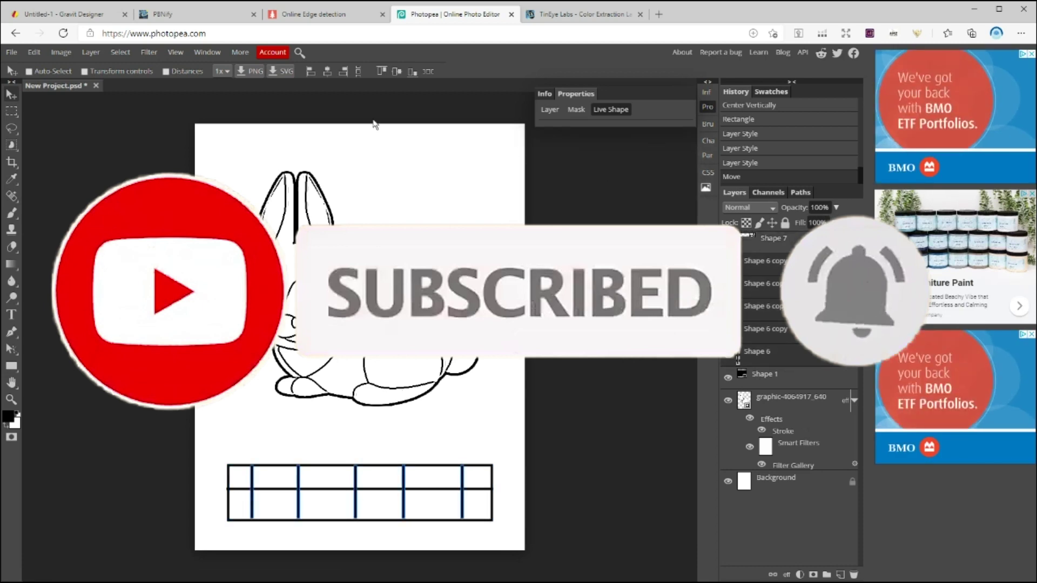
{"action": "left_click", "coordinate": [428, 71]}
Move the two outermost vertical dividers onto the side edges of the rectangle
{"action": "left_click", "coordinate": [464, 504], "text": "ctrl"}
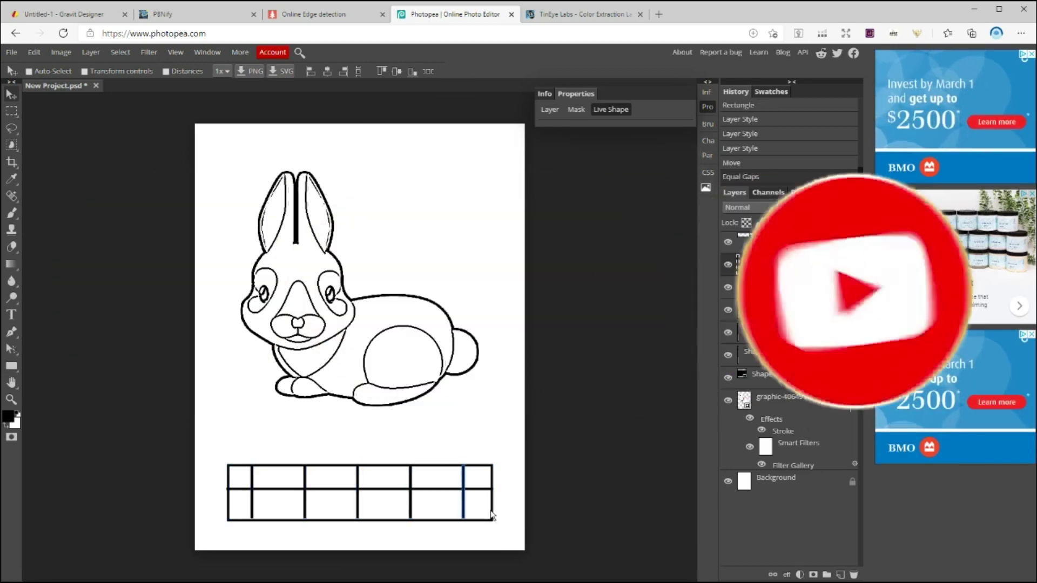
{"action": "left_click", "coordinate": [491, 515], "text": "ctrl"}
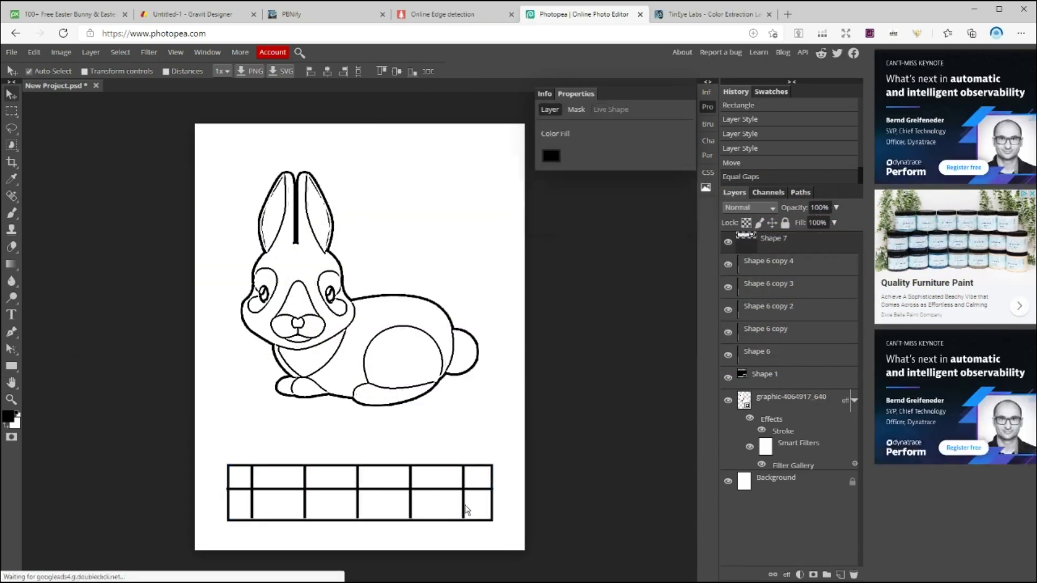
{"action": "left_click_drag", "start_coordinate": [463, 502], "coordinate": [492, 510]}
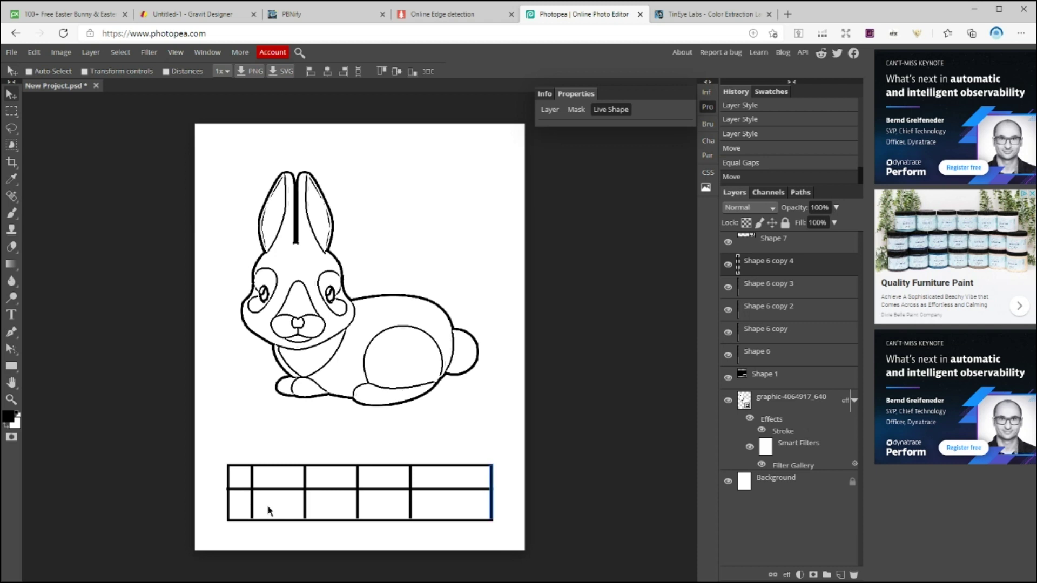
{"action": "left_click", "coordinate": [803, 365]}
{"action": "left_click_drag", "start_coordinate": [252, 516], "coordinate": [227, 515]}
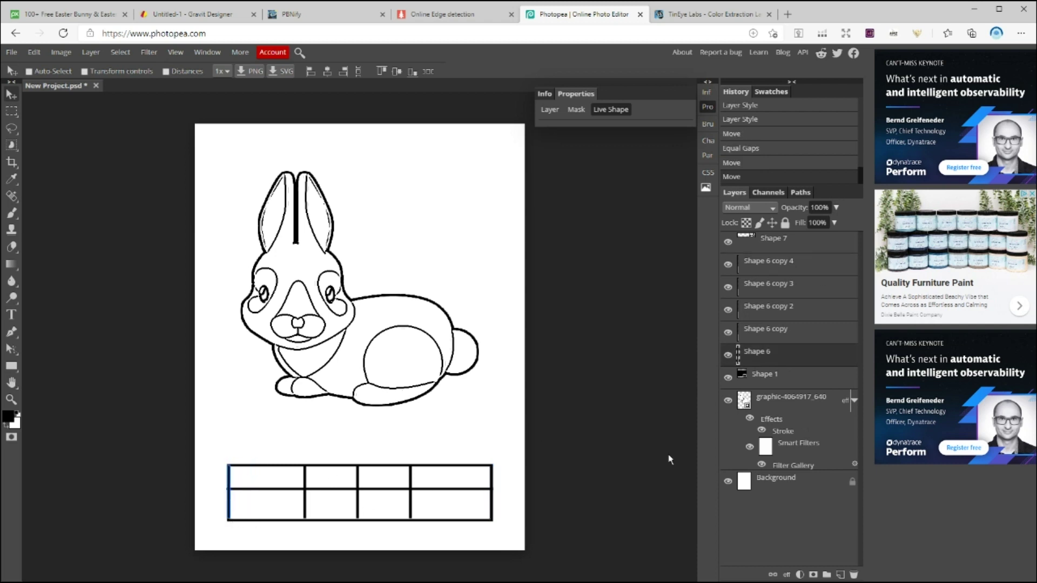
Redistribute all five dividers with equal gaps between the rectangle's side edges
{"action": "left_click", "coordinate": [767, 264], "text": "shift"}
{"action": "left_click", "coordinate": [430, 71]}
{"action": "left_click", "coordinate": [480, 412], "text": "ctrl"}
{"action": "left_click_drag", "start_coordinate": [468, 489], "coordinate": [448, 466]}
{"action": "left_click", "coordinate": [787, 234]}
{"action": "left_click_drag", "start_coordinate": [492, 409], "coordinate": [492, 410]}
{"action": "left_click", "coordinate": [12, 111]}
{"action": "key", "text": "ctrl+d"}
{"action": "key", "text": "v"}
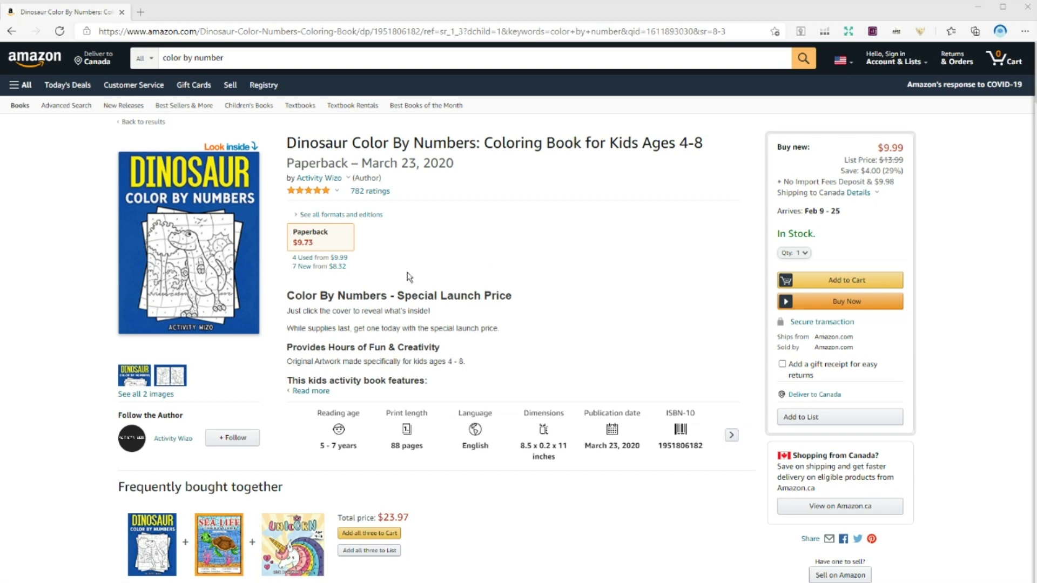
Look through the preview of the Dinosaur Color By Numbers book on Amazon from front to back cover
{"action": "left_click", "coordinate": [205, 269]}
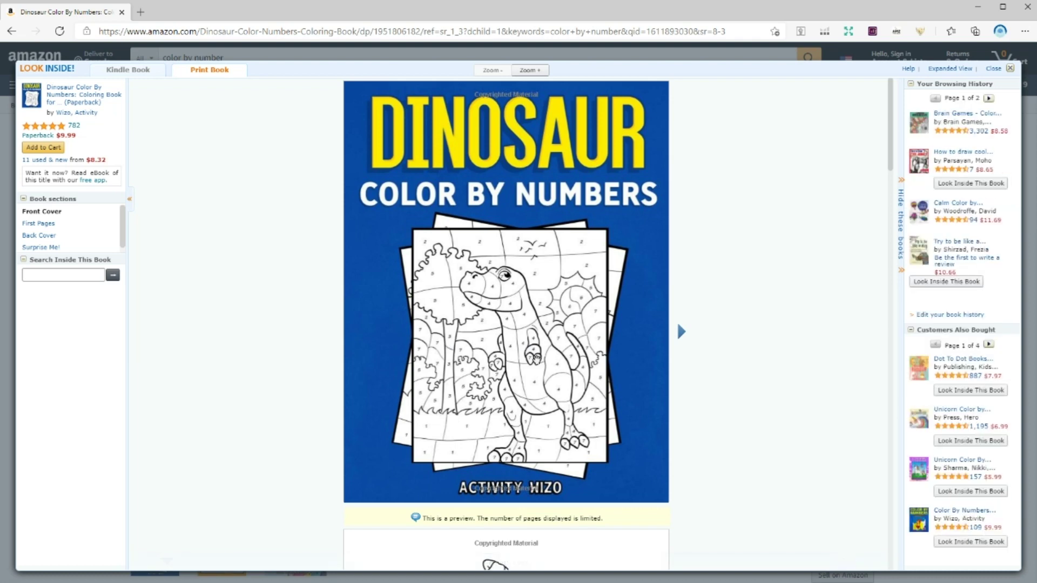
{"action": "scroll", "coordinate": [540, 359], "scroll_direction": "down", "scroll_amount": 5}
{"action": "scroll", "coordinate": [542, 361], "scroll_direction": "down", "scroll_amount": 13}
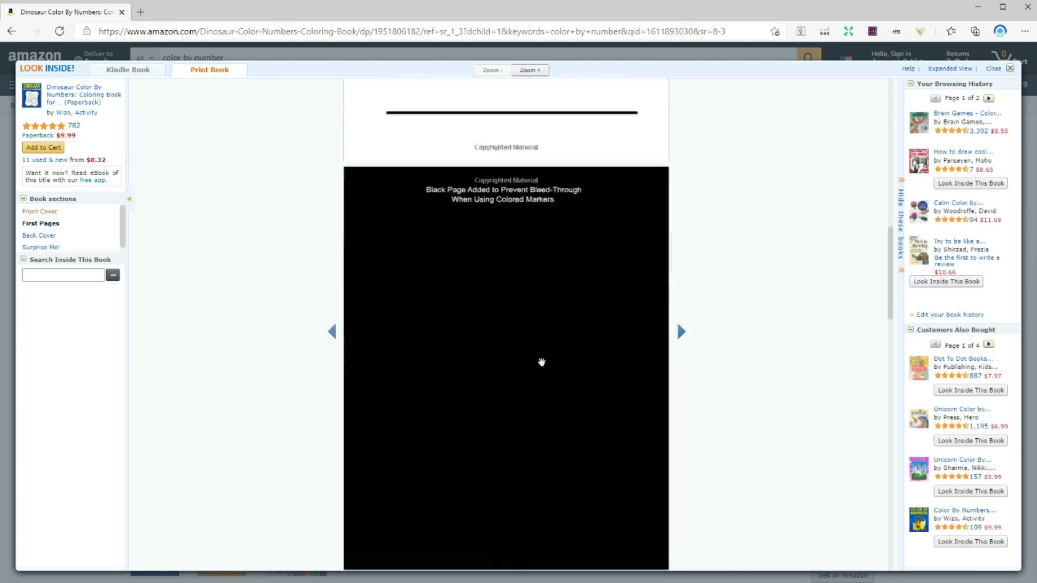
{"action": "scroll", "coordinate": [541, 361], "scroll_direction": "down", "scroll_amount": 10}
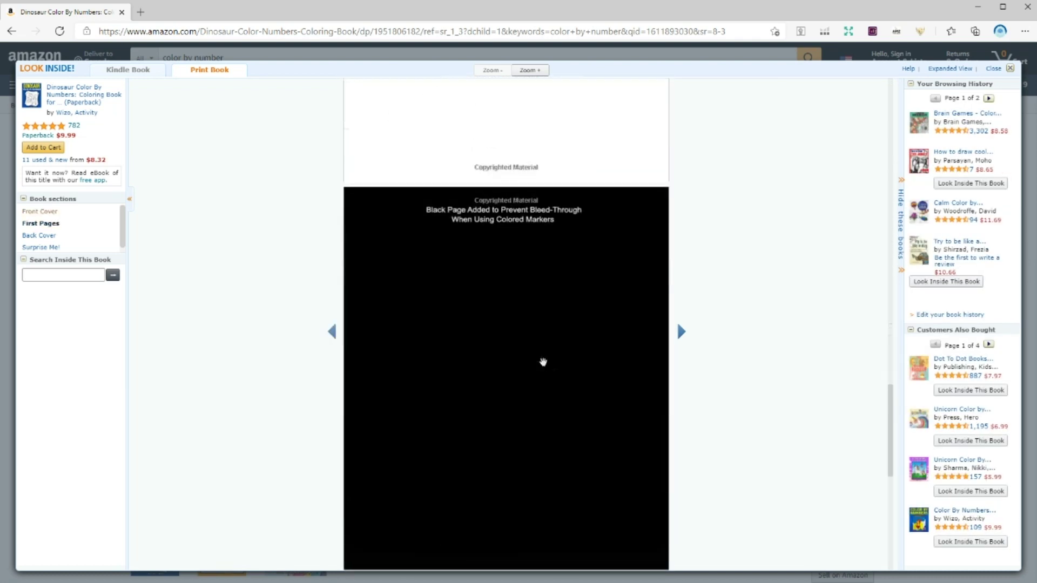
{"action": "scroll", "coordinate": [542, 361], "scroll_direction": "down", "scroll_amount": 3}
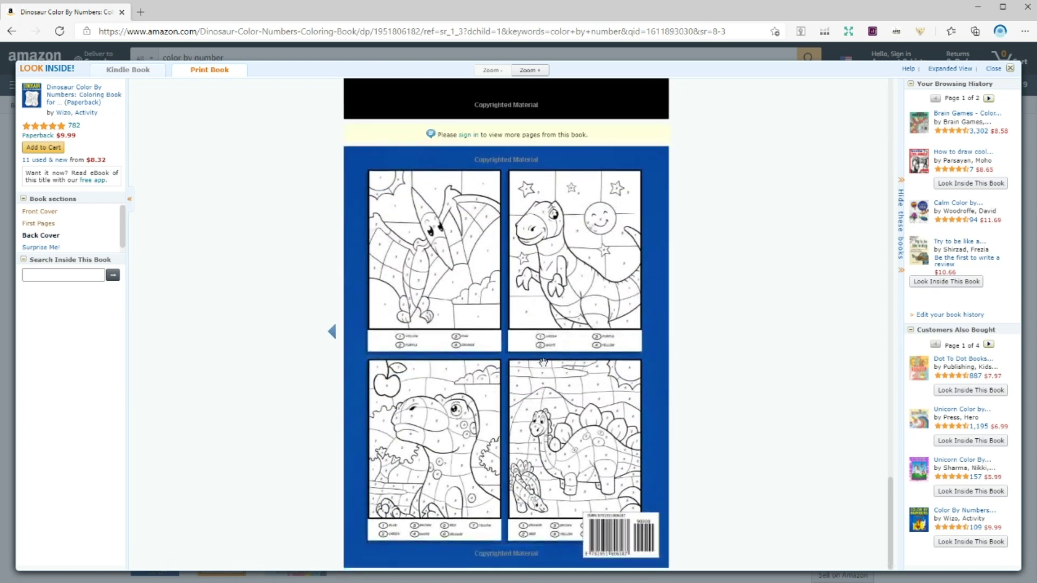
{"action": "left_click", "coordinate": [1009, 69]}
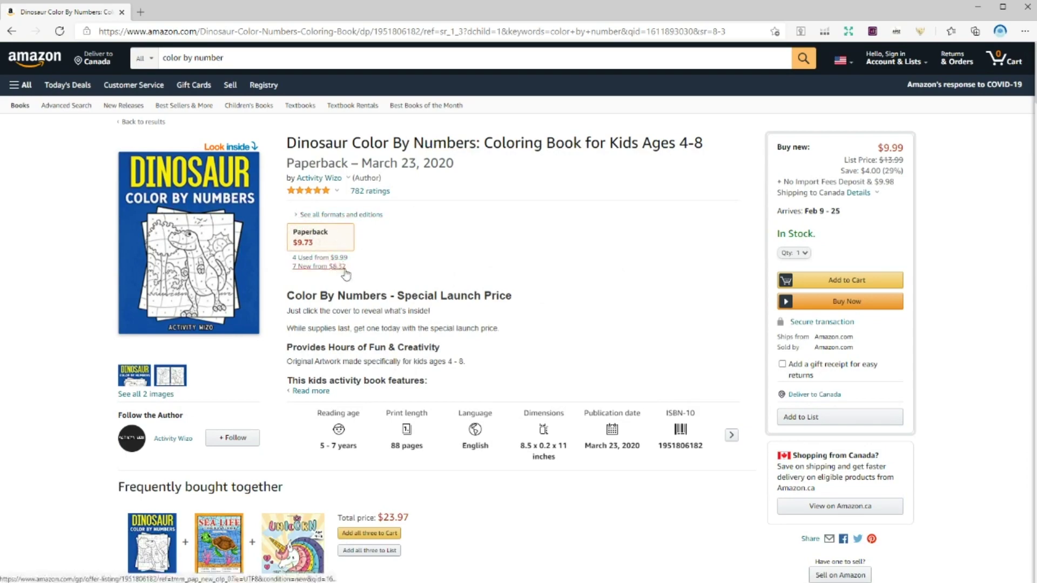
Check the page count and best sellers rank in the dinosaur book's product details
{"action": "scroll", "coordinate": [365, 285], "scroll_direction": "down", "scroll_amount": 9}
{"action": "scroll", "coordinate": [371, 286], "scroll_direction": "down", "scroll_amount": 11}
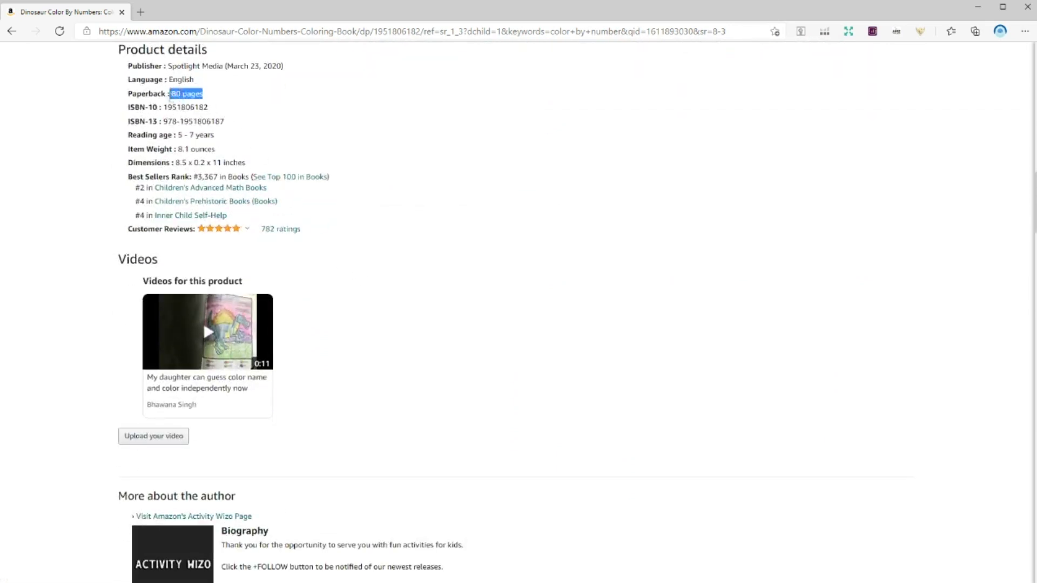
{"action": "left_click", "coordinate": [250, 166]}
{"action": "left_click_drag", "start_coordinate": [198, 177], "coordinate": [226, 177]}
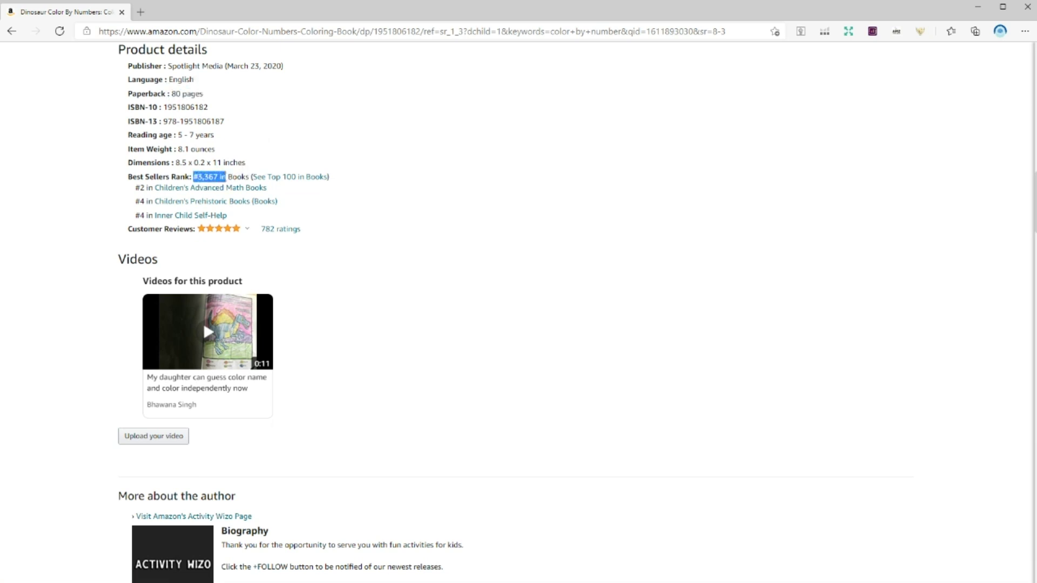
{"action": "left_click", "coordinate": [400, 198]}
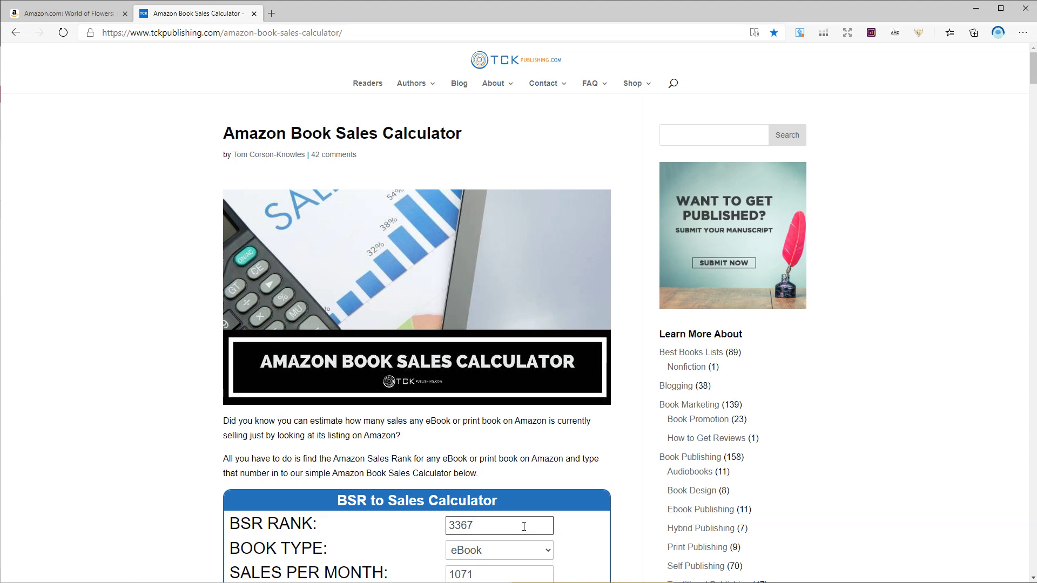
Calculate the estimated sales for BSR rank 3367 with the book type set to Book in the Amazon Book Sales Calculator
{"action": "scroll", "coordinate": [524, 526], "scroll_direction": "down", "scroll_amount": 3}
{"action": "left_click", "coordinate": [523, 391]}
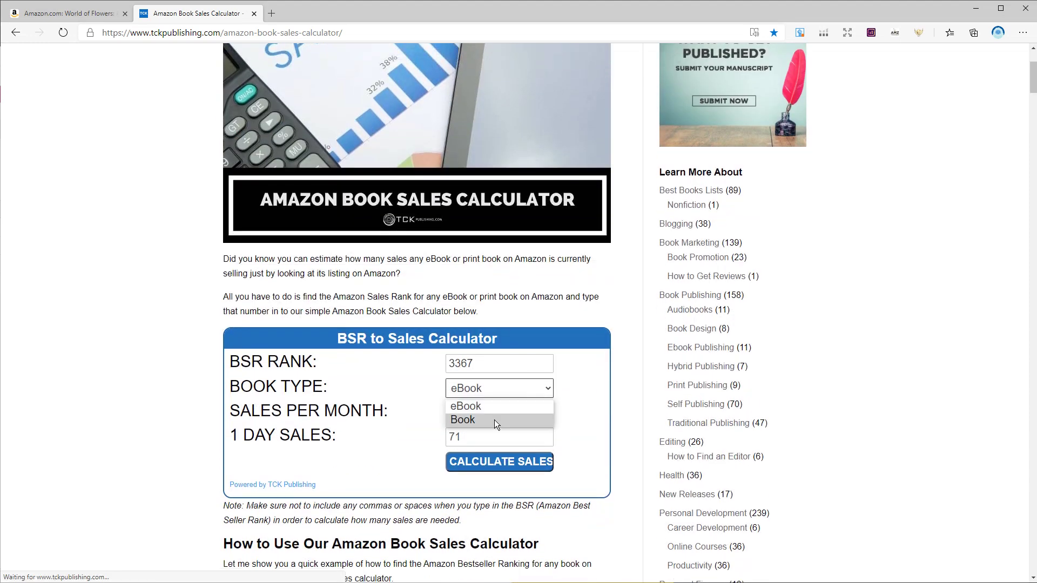
{"action": "left_click", "coordinate": [494, 420]}
{"action": "left_click", "coordinate": [494, 463]}
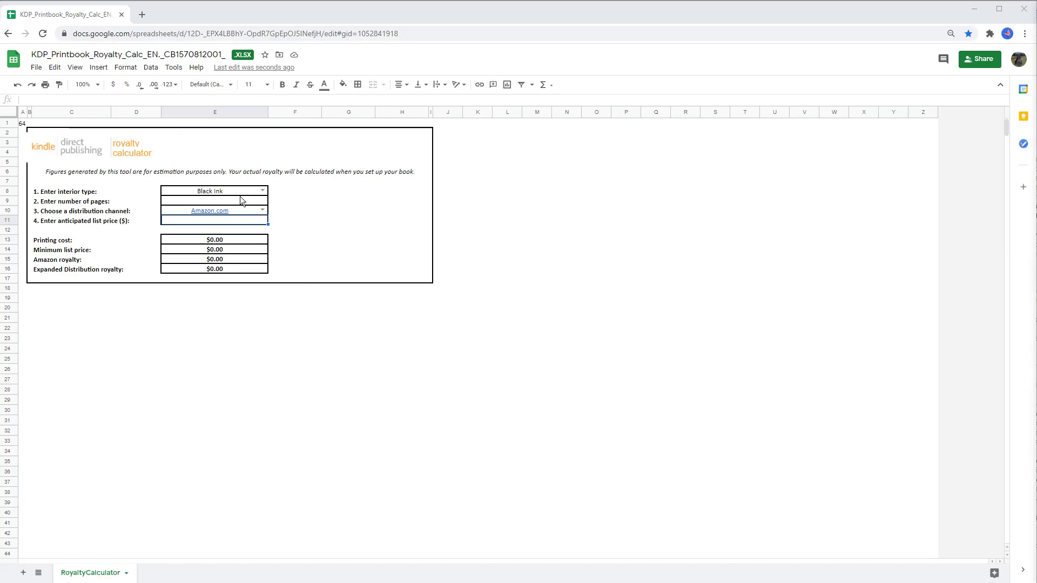
In the Google Sheets royalty calculator, enter 80 pages and an anticipated list price of 9.73
{"action": "left_click", "coordinate": [241, 199]}
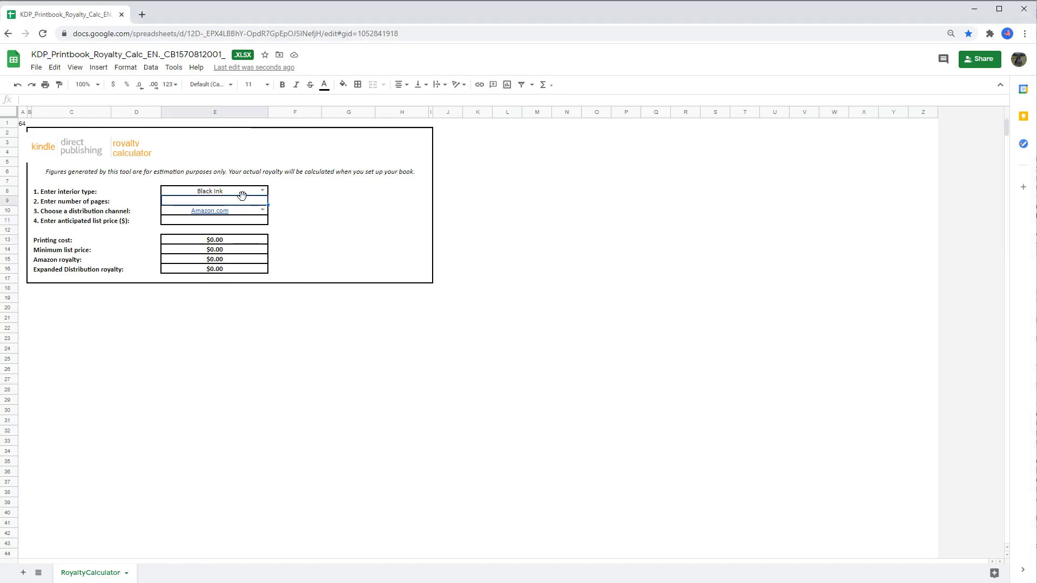
{"action": "type", "text": "80"}
{"action": "left_click", "coordinate": [237, 222]}
{"action": "type", "text": "9.73"}
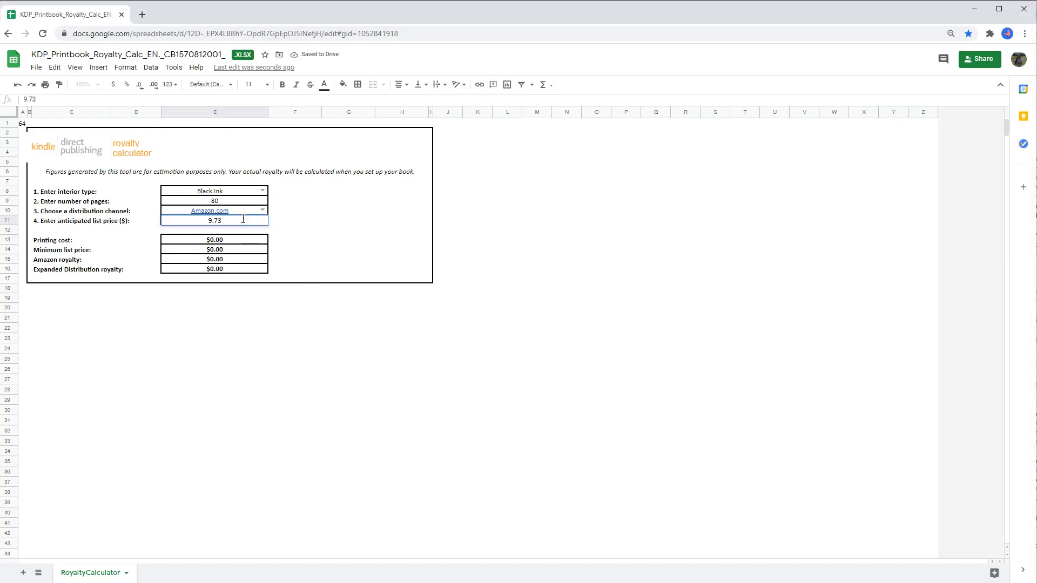
{"action": "key", "text": "Return"}
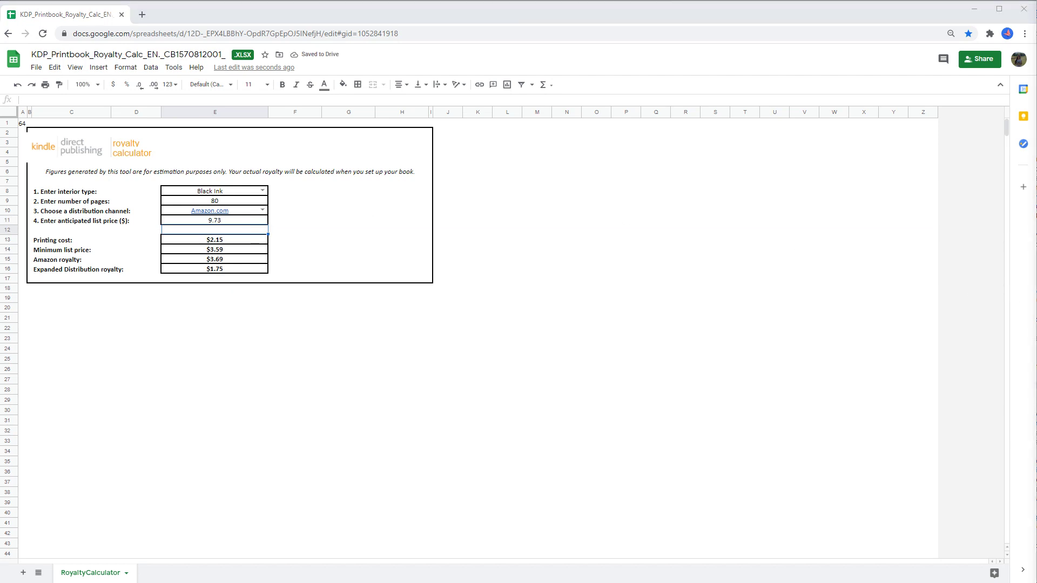
Multiply 3.69 by 896 in the Calculator app to estimate the monthly royalty
{"action": "type", "text": "3.6"}
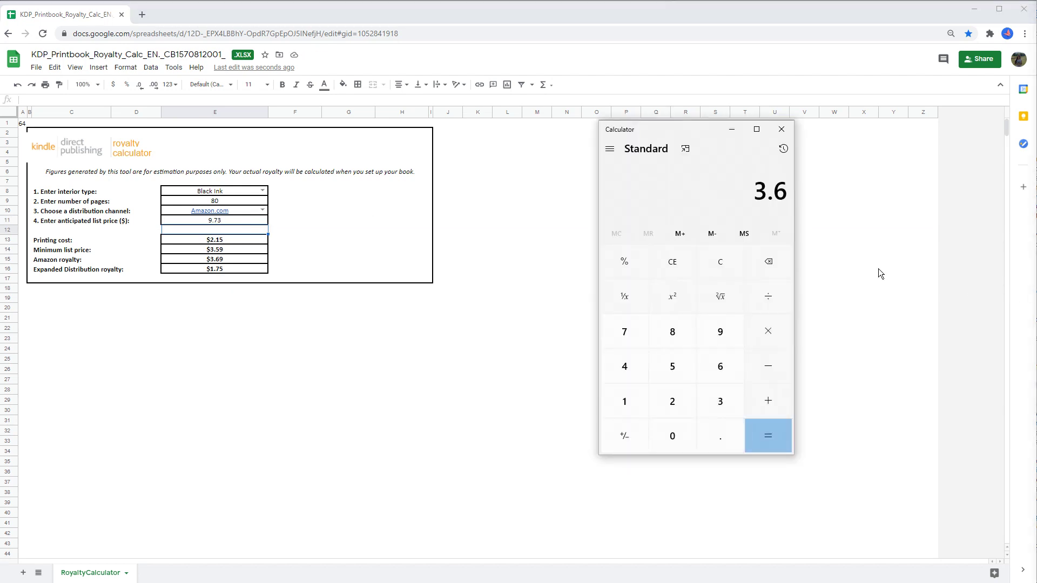
{"action": "type", "text": "9*896"}
{"action": "key", "text": "Return"}
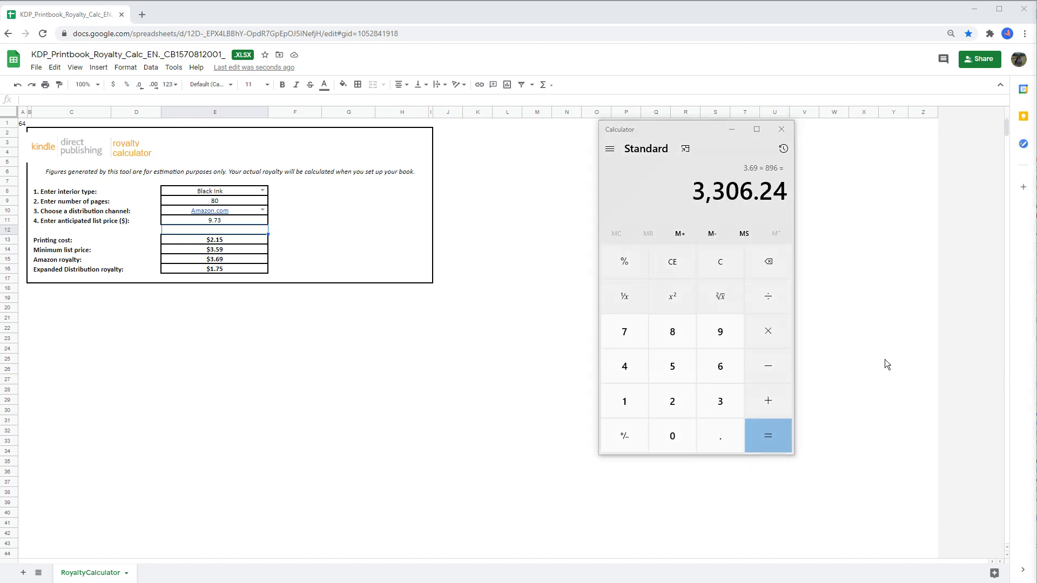
{"action": "left_click_drag", "start_coordinate": [789, 198], "coordinate": [669, 203]}
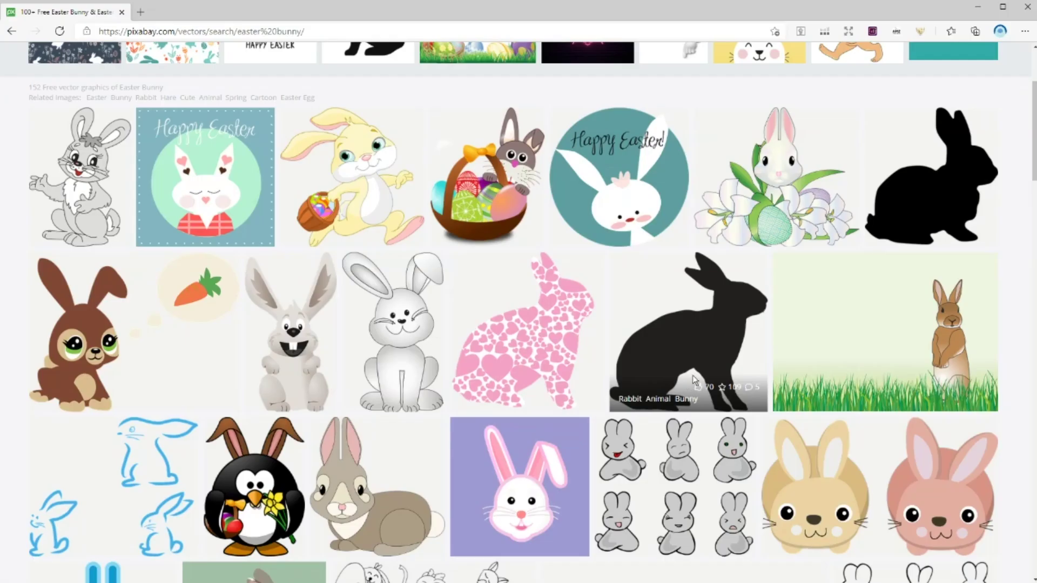
Browse Pixabay's Easter bunny vector graphics for a suitable colouring page image
{"action": "scroll", "coordinate": [669, 376], "scroll_direction": "down", "scroll_amount": 5}
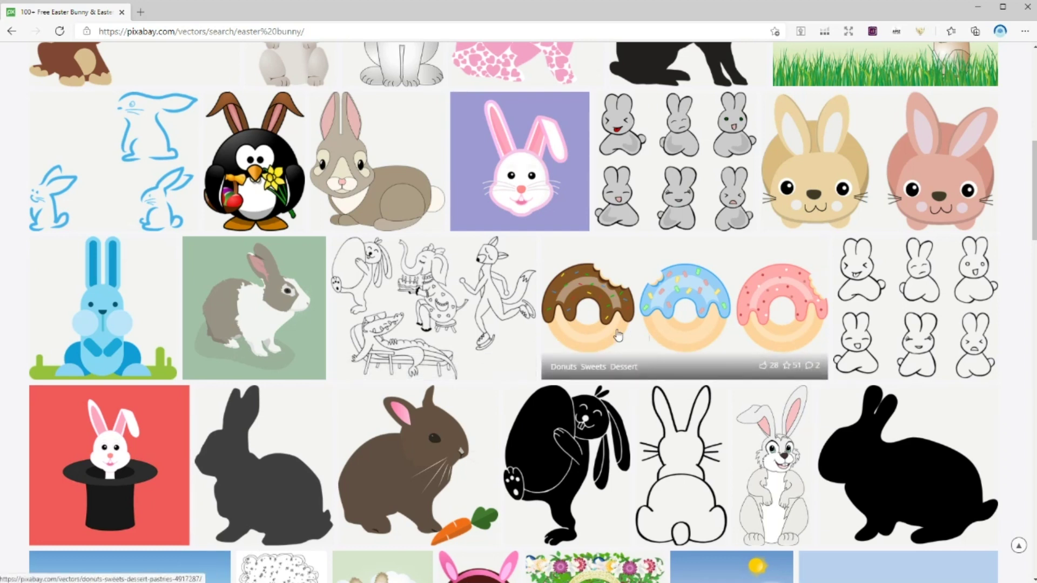
{"action": "scroll", "coordinate": [388, 187], "scroll_direction": "up", "scroll_amount": 6}
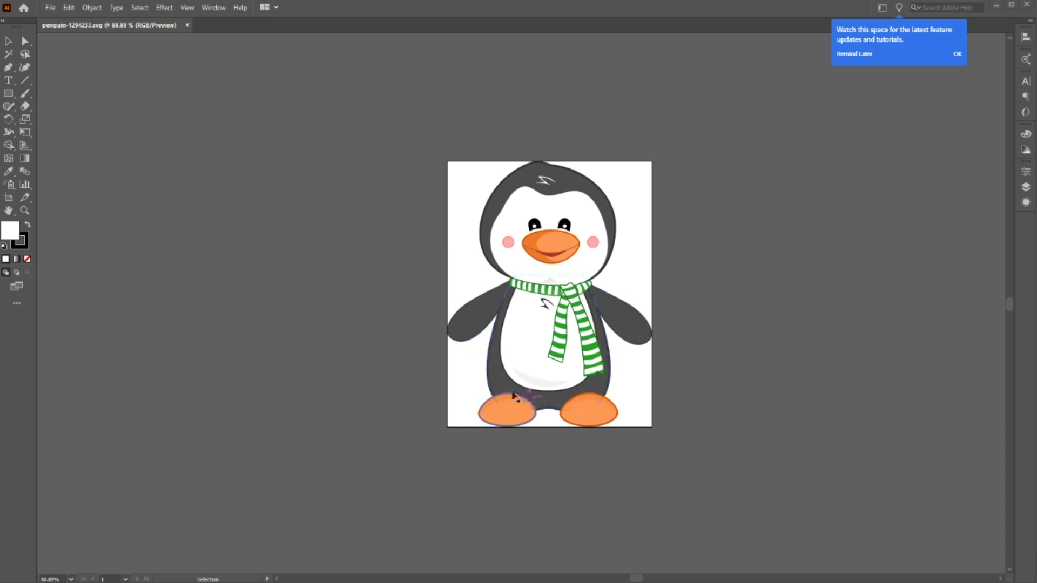
In Illustrator, duplicate the penguin's Layer 1 beneath the original and select the original layer
{"action": "left_click", "coordinate": [1025, 187]}
{"action": "left_click_drag", "start_coordinate": [966, 185], "coordinate": [969, 209], "text": "alt"}
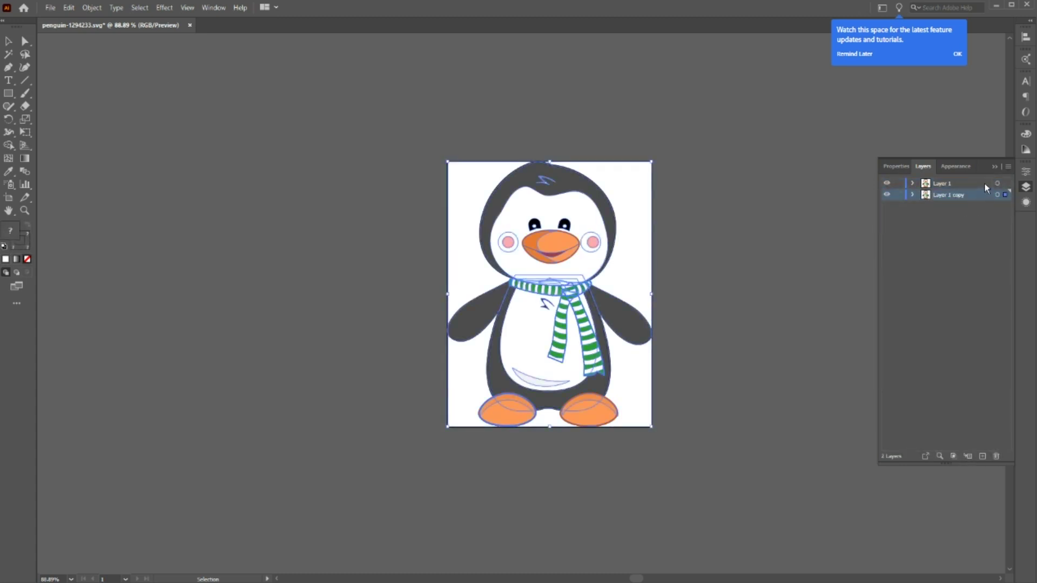
{"action": "left_click", "coordinate": [984, 188]}
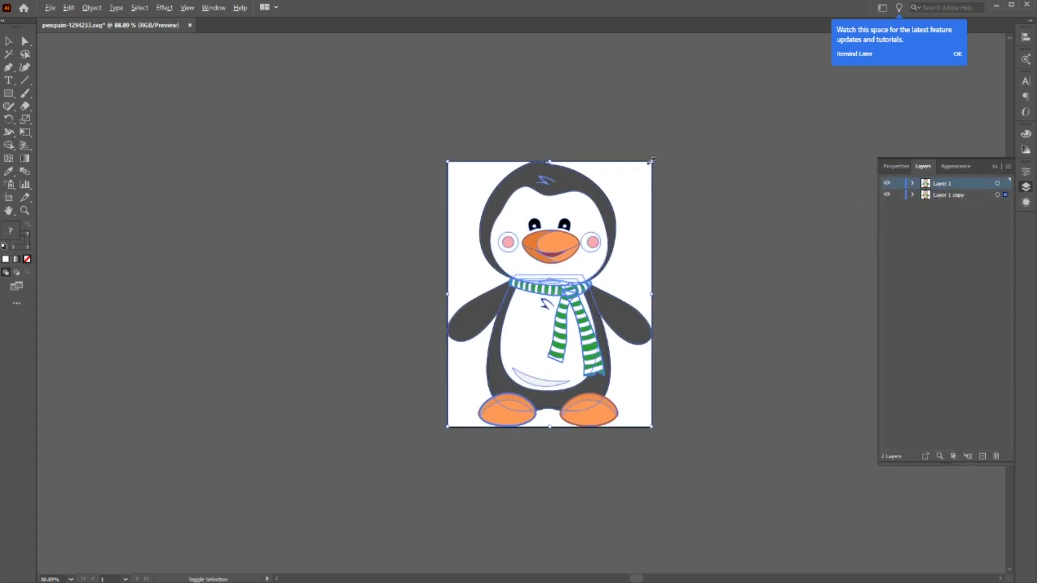
Shrink the coloured penguin on Layer 1 copy to a small thumbnail near the page's lower-left area
{"action": "left_click_drag", "start_coordinate": [651, 161], "coordinate": [471, 385]}
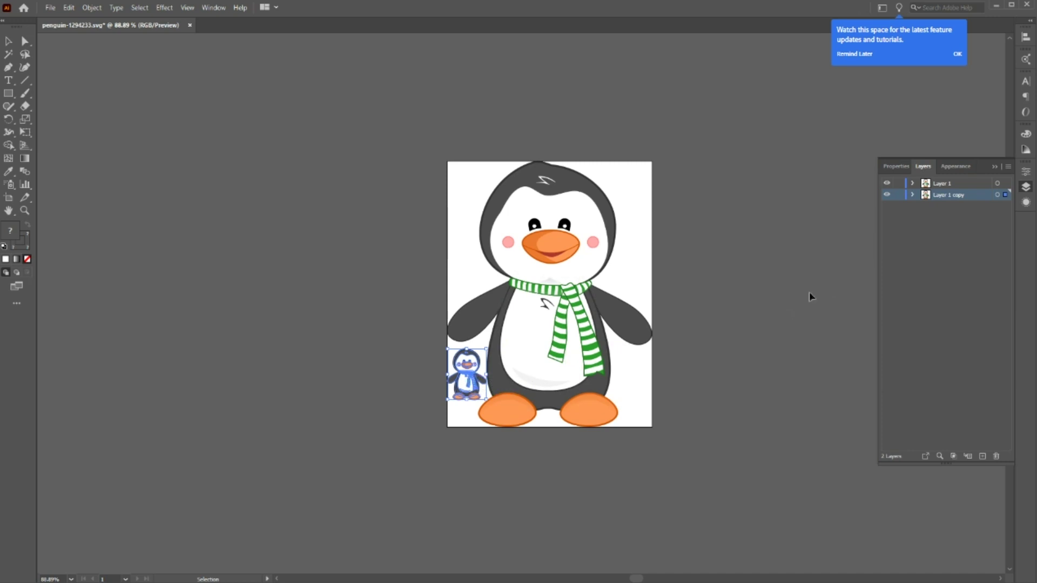
{"action": "left_click", "coordinate": [809, 296]}
Give the Layer 1 penguin the default white fill and black stroke, and scale it down in the upper part of the page
{"action": "left_click", "coordinate": [997, 184]}
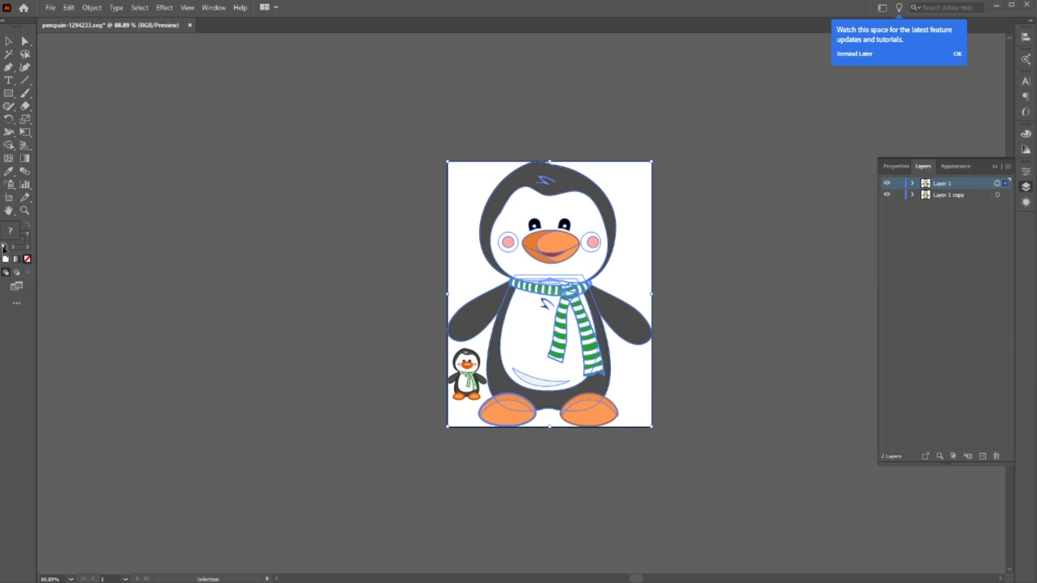
{"action": "left_click", "coordinate": [3, 248]}
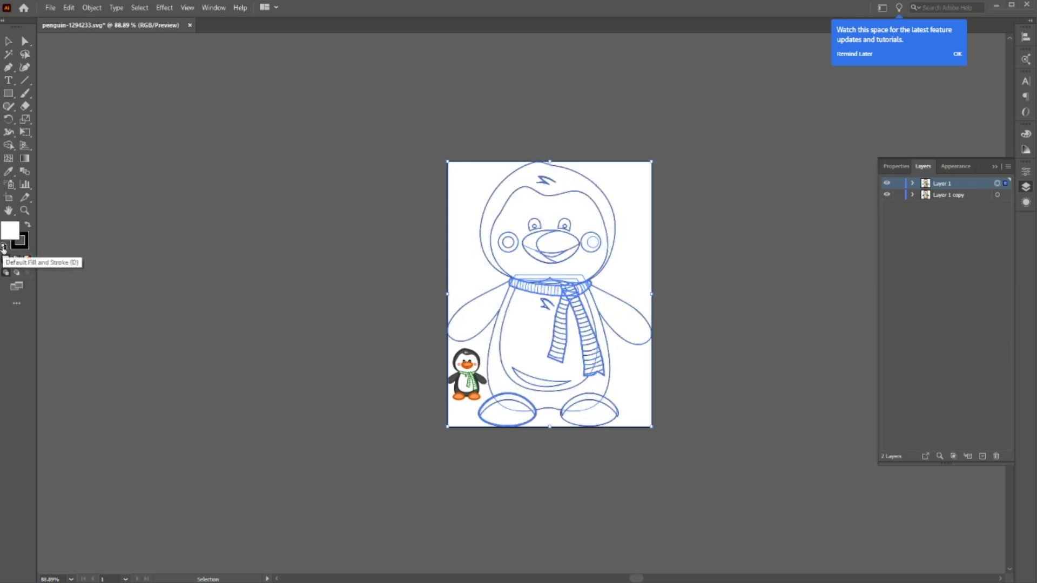
{"action": "left_click", "coordinate": [695, 257]}
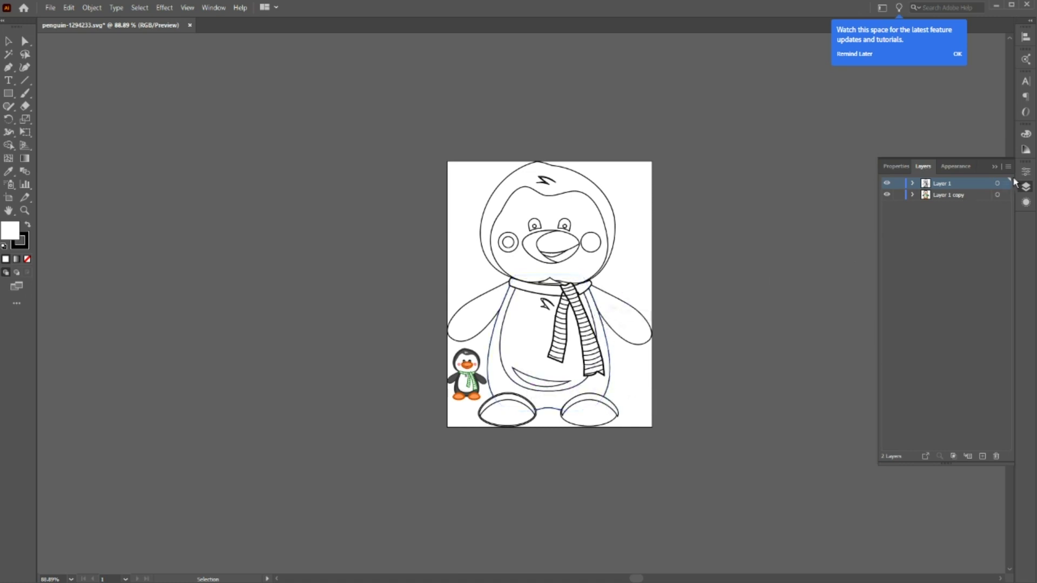
{"action": "left_click", "coordinate": [998, 183]}
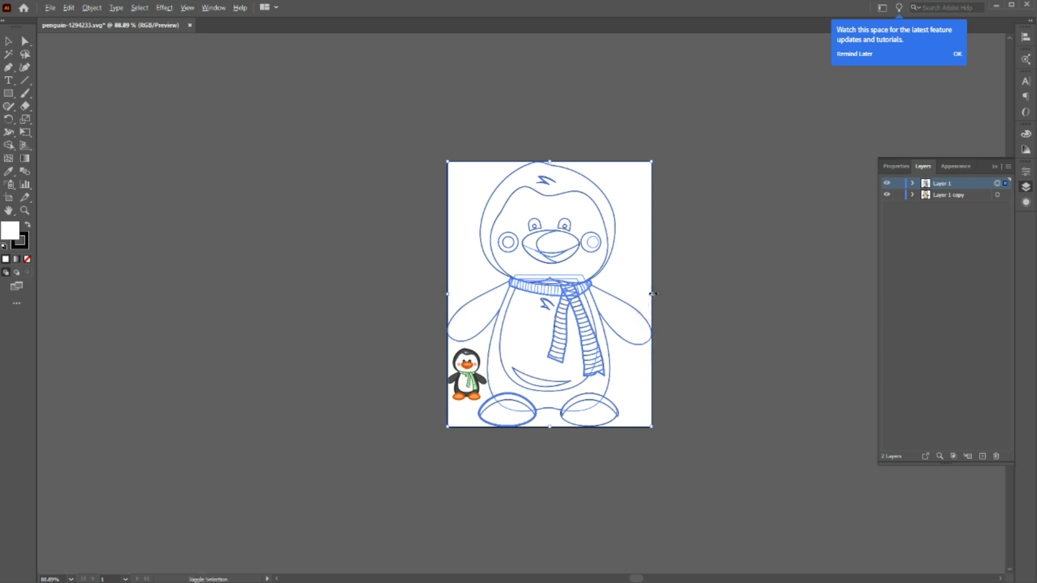
{"action": "left_click_drag", "start_coordinate": [652, 294], "coordinate": [622, 296]}
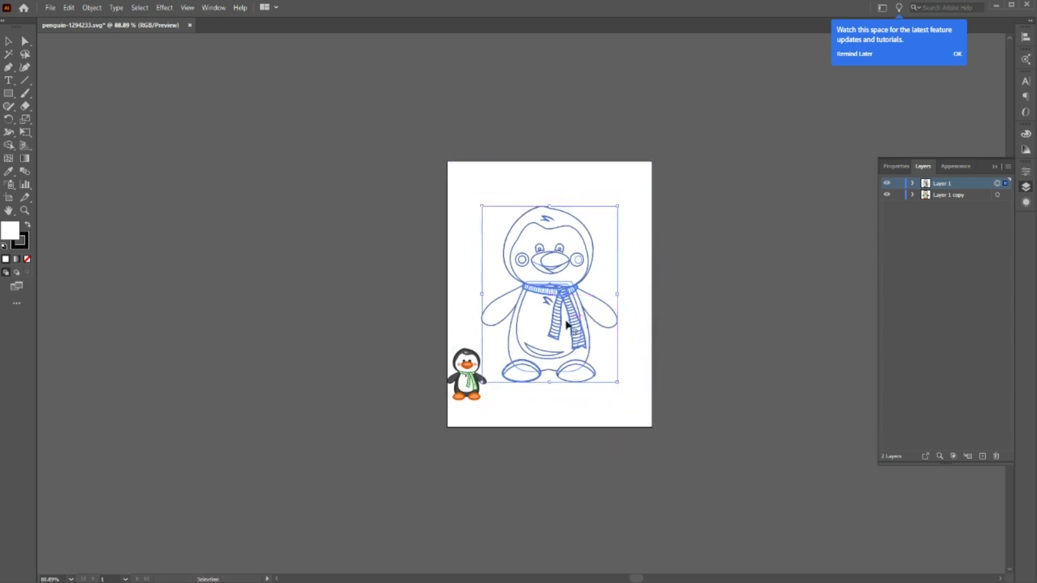
{"action": "left_click_drag", "start_coordinate": [569, 324], "coordinate": [572, 303]}
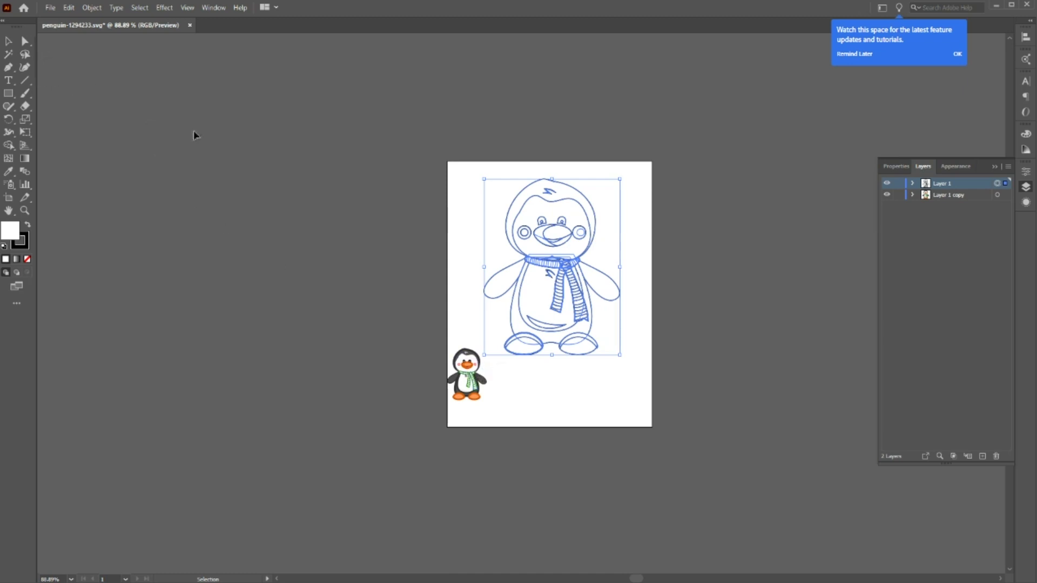
Create a rectangular grid with 1 horizontal divider and 9 vertical dividers below the outlined penguin
{"action": "left_click_drag", "start_coordinate": [25, 80], "coordinate": [82, 124]}
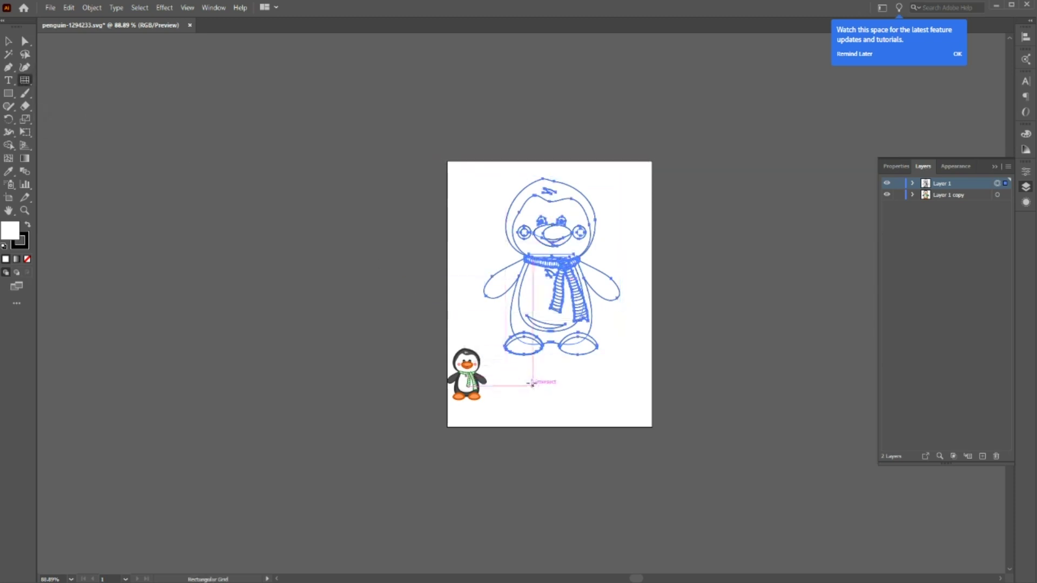
{"action": "left_click", "coordinate": [532, 383]}
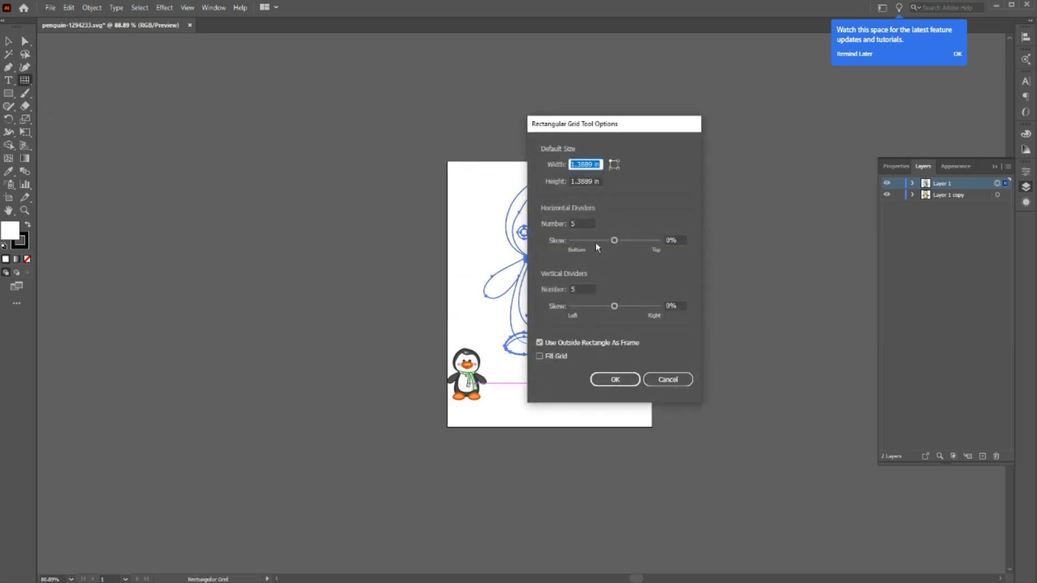
{"action": "left_click", "coordinate": [584, 223]}
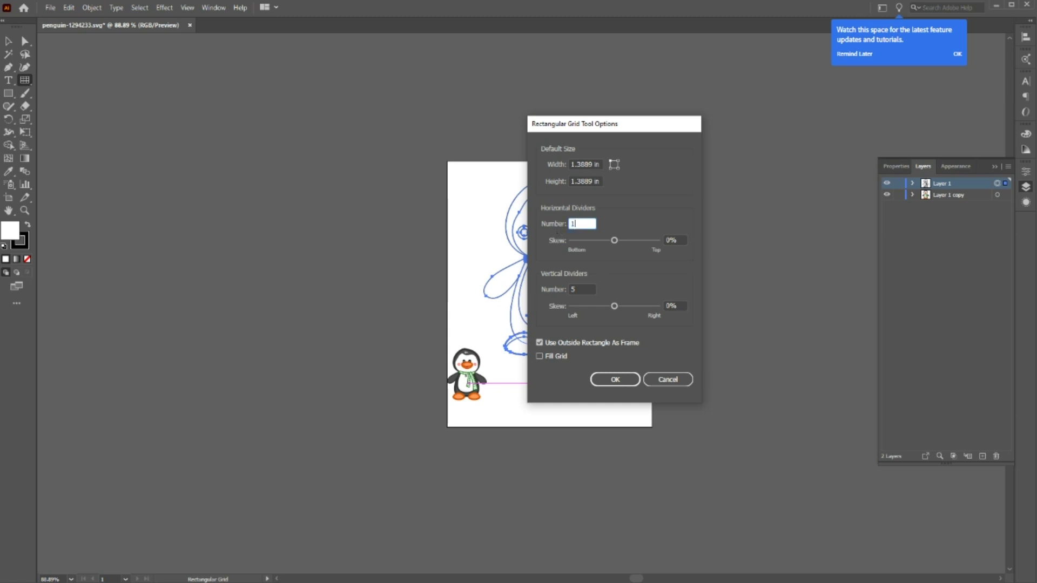
{"action": "left_click", "coordinate": [583, 289]}
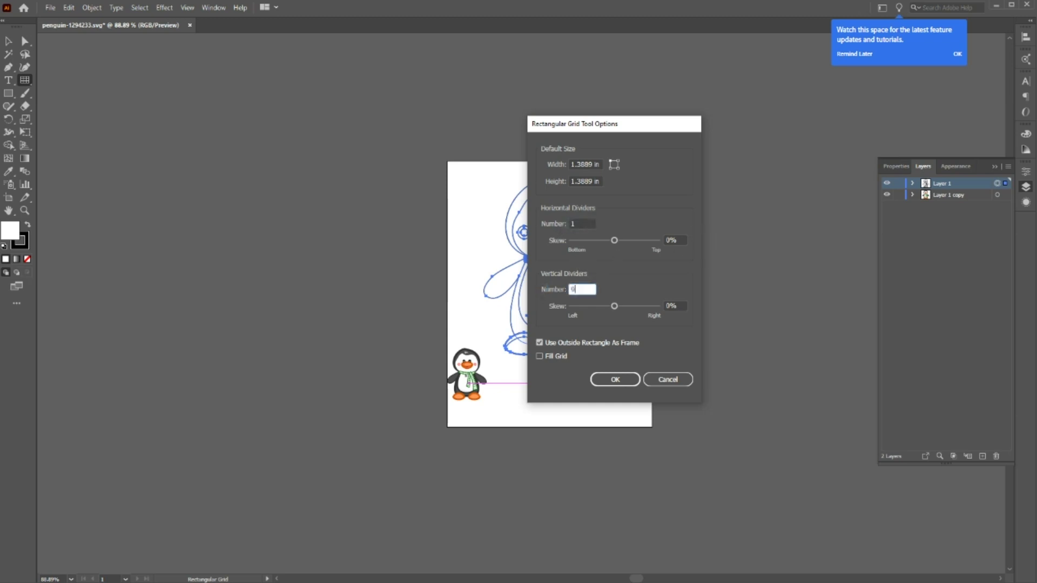
{"action": "type", "text": "9"}
{"action": "left_click", "coordinate": [616, 379]}
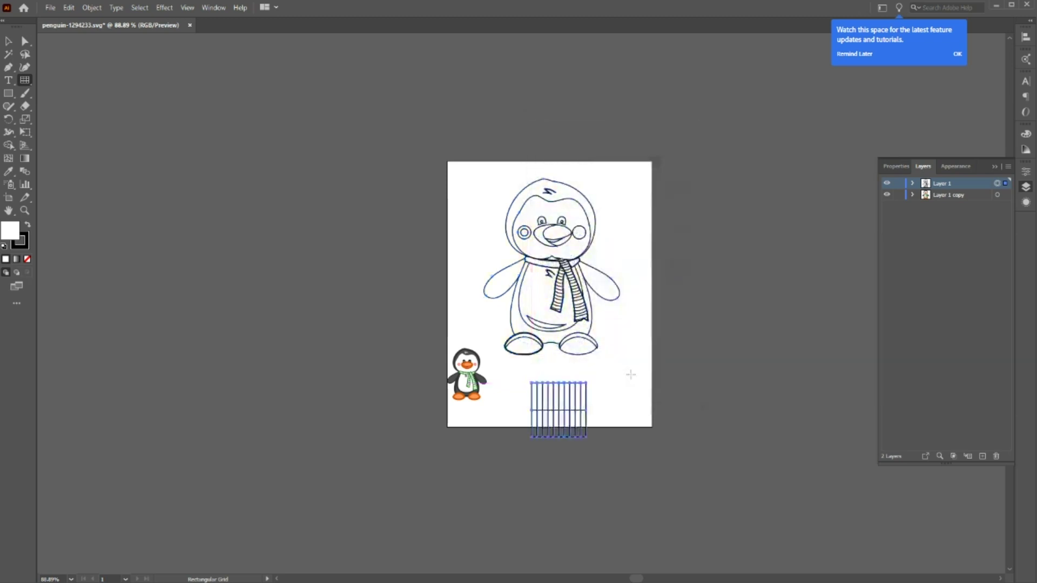
Resize the grid into a wide, flat strip and fit it within the page beneath the penguin's feet
{"action": "key", "text": "v"}
{"action": "left_click_drag", "start_coordinate": [588, 410], "coordinate": [762, 415]}
{"action": "left_click_drag", "start_coordinate": [646, 436], "coordinate": [556, 398]}
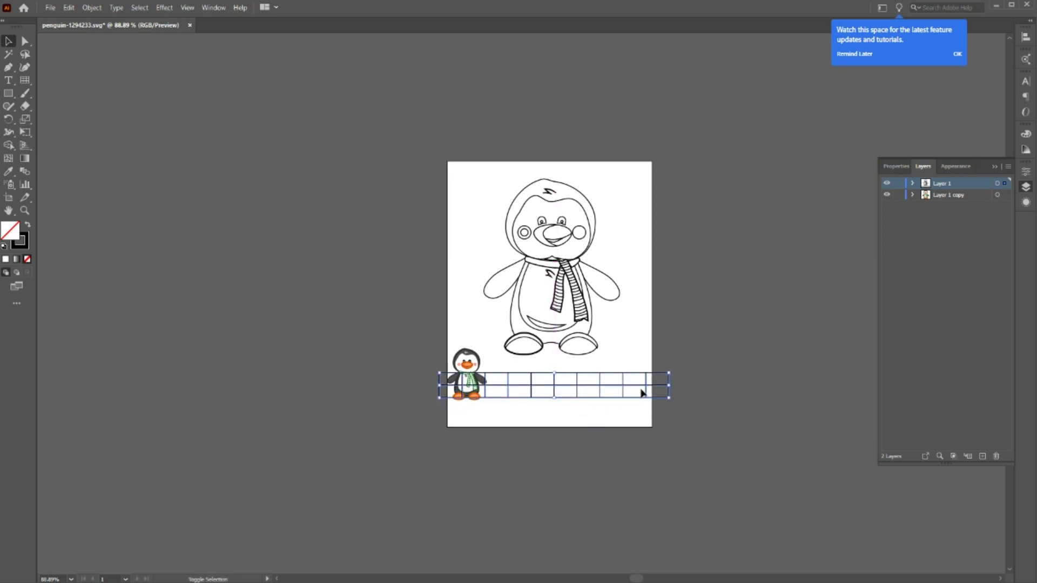
{"action": "left_click_drag", "start_coordinate": [670, 386], "coordinate": [642, 382]}
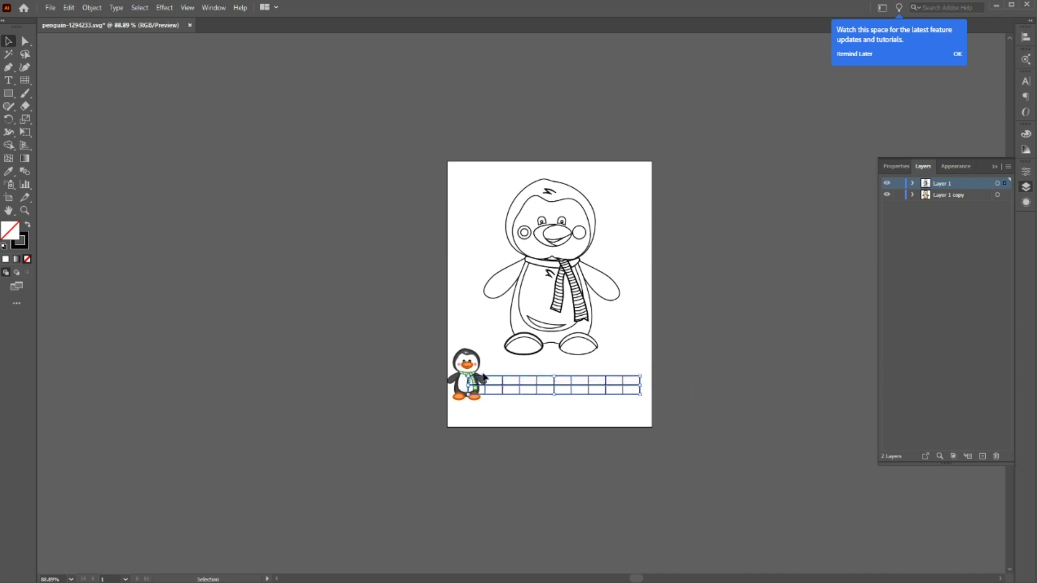
Move the small coloured penguin to the page's upper-left area beside the outlined penguin's head
{"action": "left_click", "coordinate": [996, 196]}
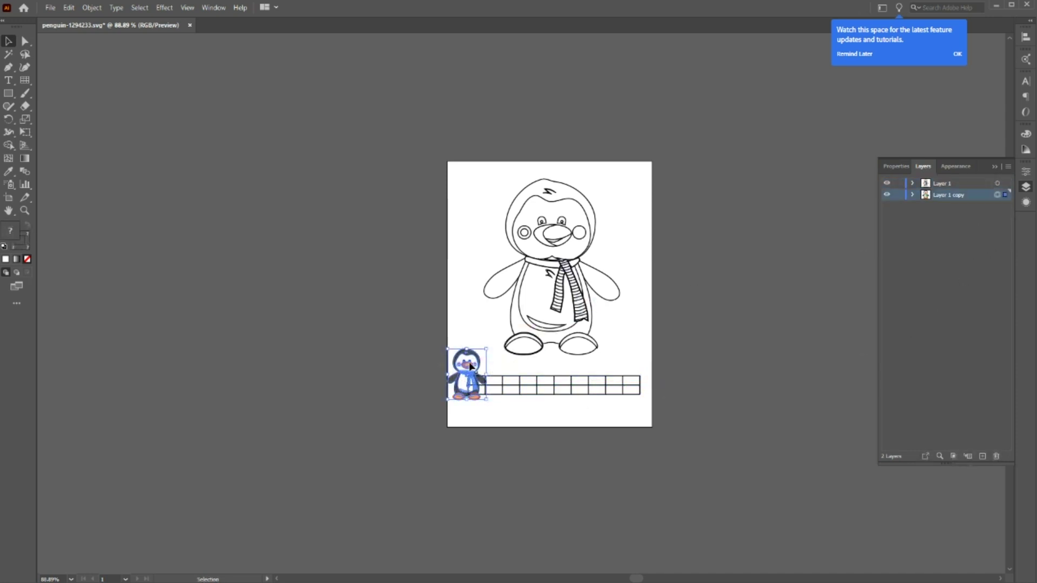
{"action": "left_click_drag", "start_coordinate": [470, 366], "coordinate": [481, 208]}
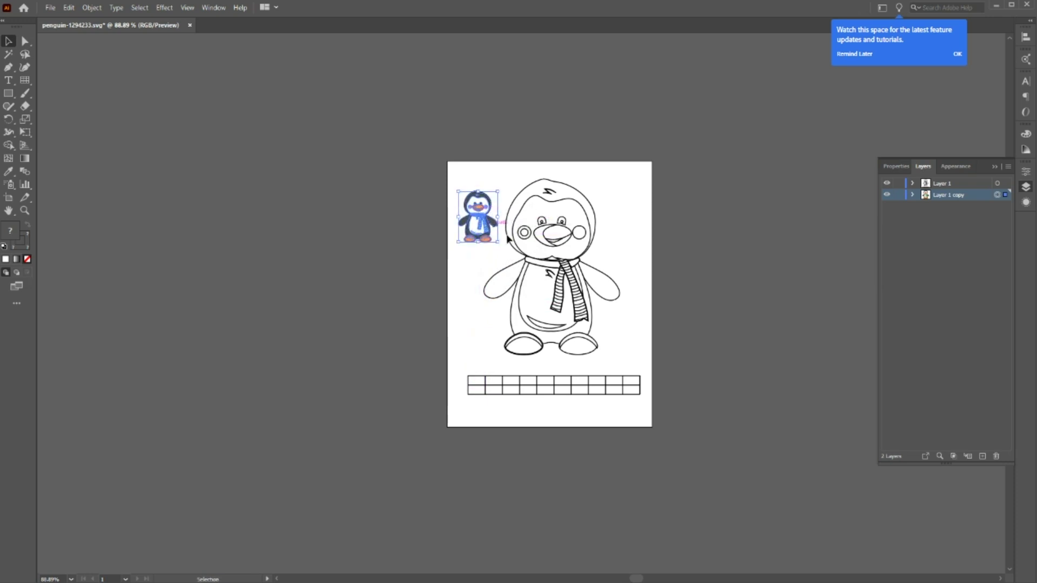
{"action": "left_click", "coordinate": [714, 304]}
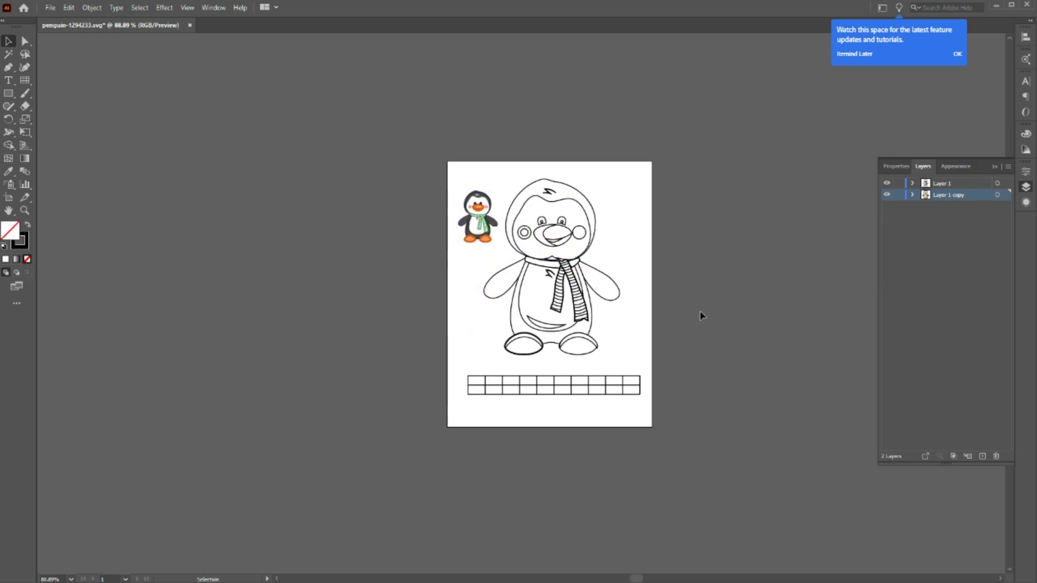
Label the outlined penguin's wings, lower body and head with the number 1
{"action": "scroll", "coordinate": [554, 210], "scroll_direction": "up", "scroll_amount": 2}
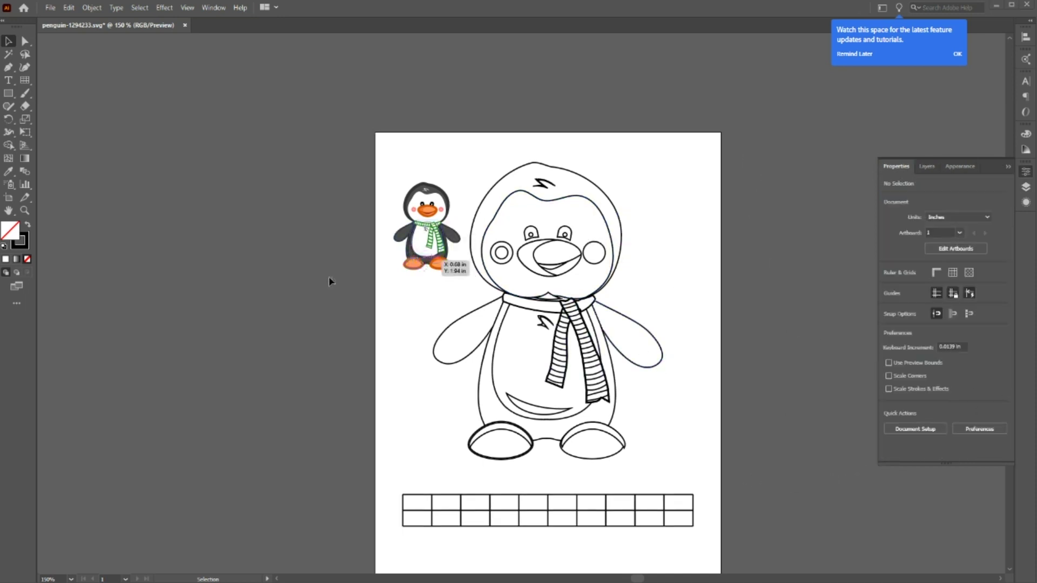
{"action": "key", "text": "t"}
{"action": "left_click", "coordinate": [457, 342]}
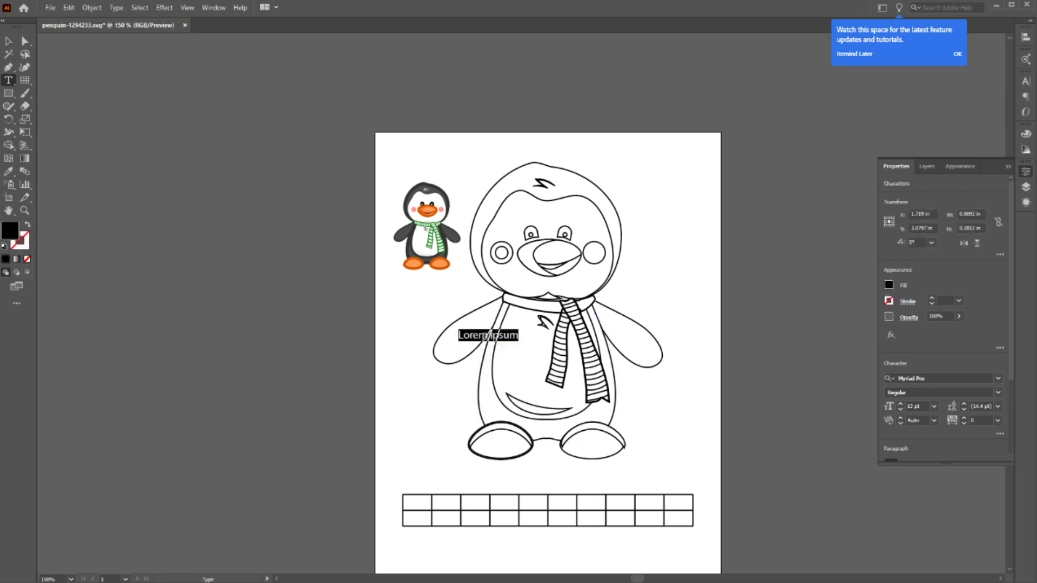
{"action": "type", "text": "1"}
{"action": "left_click", "coordinate": [485, 409]}
{"action": "type", "text": "1"}
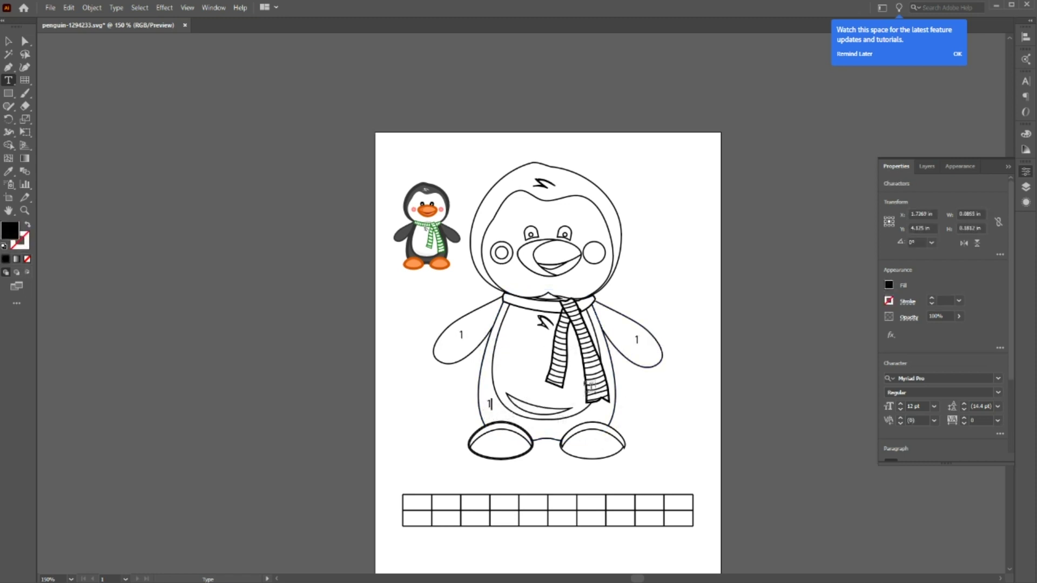
{"action": "left_click", "coordinate": [568, 185]}
{"action": "type", "text": "1"}
Label both of the penguin's feet and its beak with the number 2
{"action": "left_click", "coordinate": [589, 441]}
{"action": "type", "text": "2"}
{"action": "left_click", "coordinate": [493, 442]}
{"action": "type", "text": "2"}
{"action": "left_click", "coordinate": [557, 255]}
{"action": "type", "text": "4"}
{"action": "left_click", "coordinate": [8, 41]}
{"action": "left_click_drag", "start_coordinate": [552, 246], "coordinate": [556, 253]}
{"action": "double_click", "coordinate": [555, 252]}
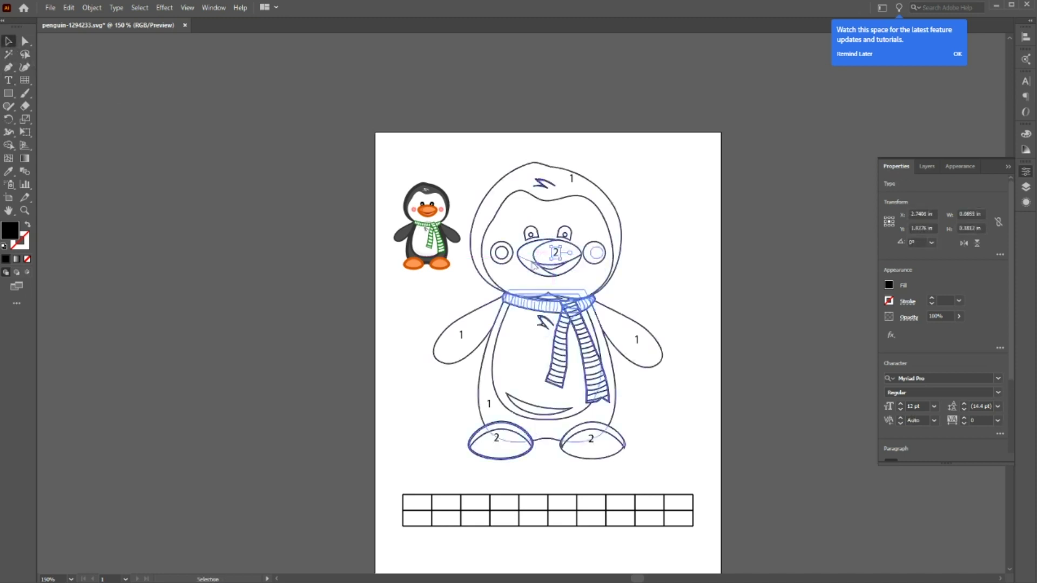
Remove the extra inner contour shapes from the penguin's feet, beak and cheeks
{"action": "left_click", "coordinate": [532, 447]}
{"action": "left_click", "coordinate": [653, 437]}
{"action": "double_click", "coordinate": [699, 303]}
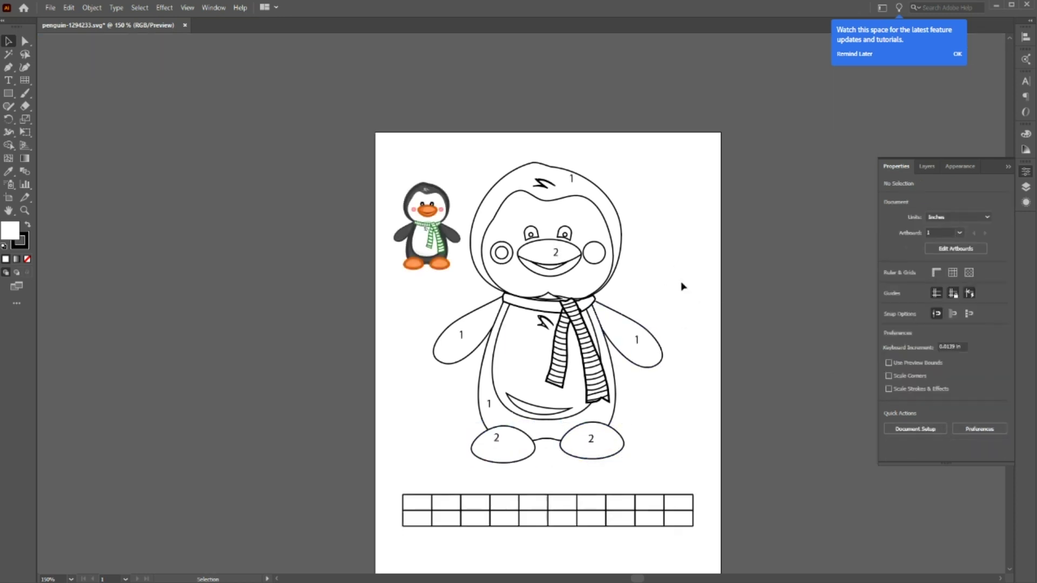
{"action": "left_click", "coordinate": [502, 252]}
{"action": "double_click", "coordinate": [502, 256]}
{"action": "double_click", "coordinate": [657, 259]}
Label the penguin's face and belly with the number 3
{"action": "key", "text": "t"}
{"action": "left_click", "coordinate": [556, 209]}
{"action": "type", "text": "3"}
{"action": "left_click", "coordinate": [519, 354]}
{"action": "type", "text": "3"}
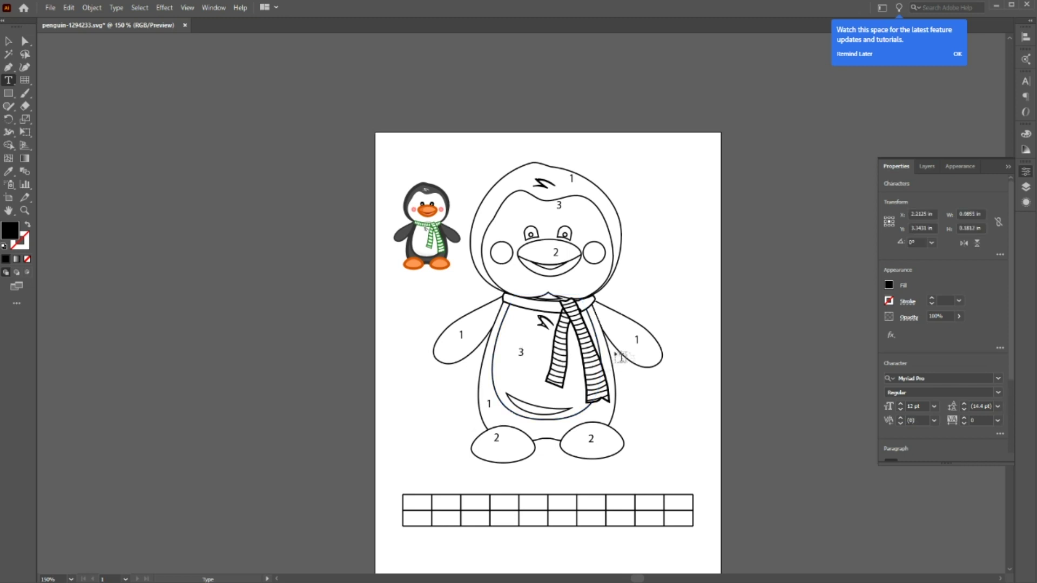
Reposition the number labels toward the edges of the wings, feet, body, belly, head, face and beak
{"action": "key", "text": "Escape"}
{"action": "left_click_drag", "start_coordinate": [461, 335], "coordinate": [442, 352]}
{"action": "left_click_drag", "start_coordinate": [636, 339], "coordinate": [651, 355]}
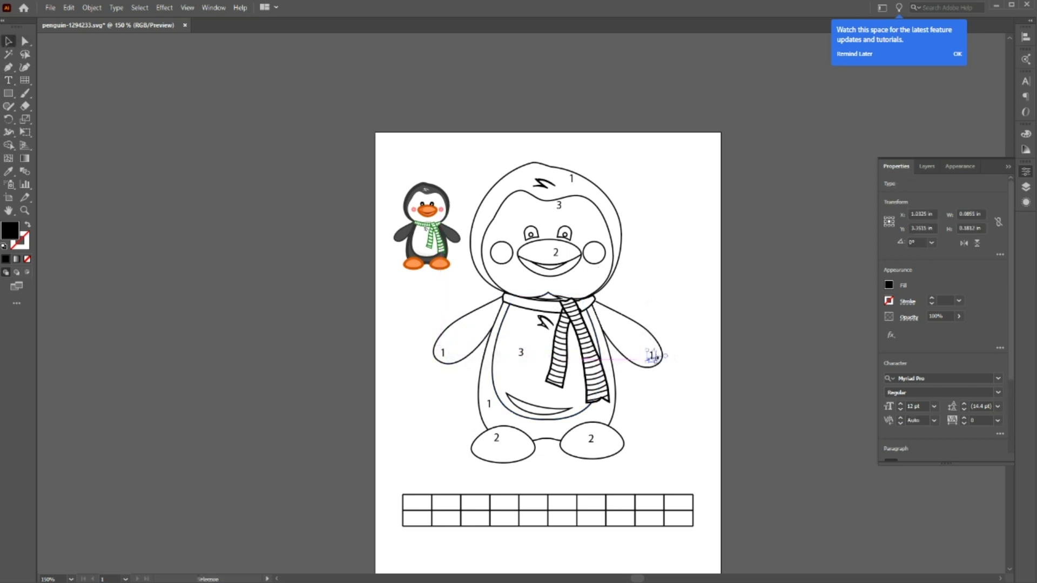
{"action": "left_click_drag", "start_coordinate": [595, 442], "coordinate": [616, 446]}
{"action": "left_click_drag", "start_coordinate": [496, 437], "coordinate": [482, 446]}
{"action": "left_click_drag", "start_coordinate": [489, 404], "coordinate": [548, 429]}
{"action": "left_click_drag", "start_coordinate": [520, 352], "coordinate": [514, 320]}
{"action": "mouse_move", "coordinate": [562, 205]}
{"action": "left_mouse_down"}
{"action": "mouse_move", "coordinate": [609, 211]}
{"action": "mouse_move", "coordinate": [566, 188]}
{"action": "left_mouse_up"}
{"action": "left_click_drag", "start_coordinate": [555, 252], "coordinate": [568, 252]}
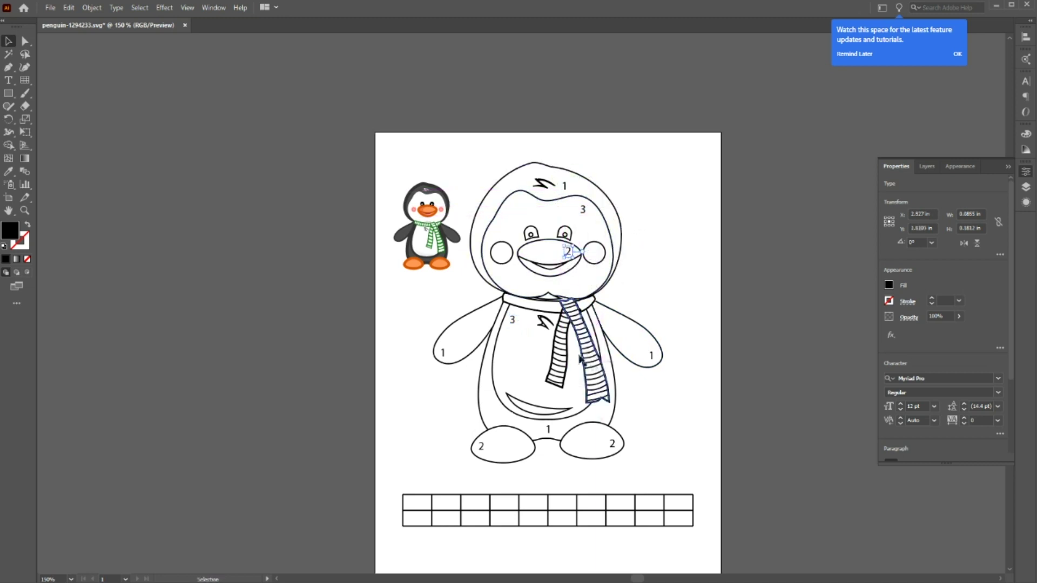
Label both of the penguin's cheek circles with the number 4
{"action": "left_click", "coordinate": [659, 306]}
{"action": "left_click_drag", "start_coordinate": [514, 320], "coordinate": [502, 255], "text": "alt"}
{"action": "double_click", "coordinate": [502, 254]}
{"action": "type", "text": "4"}
{"action": "double_click", "coordinate": [593, 254]}
{"action": "type", "text": "4"}
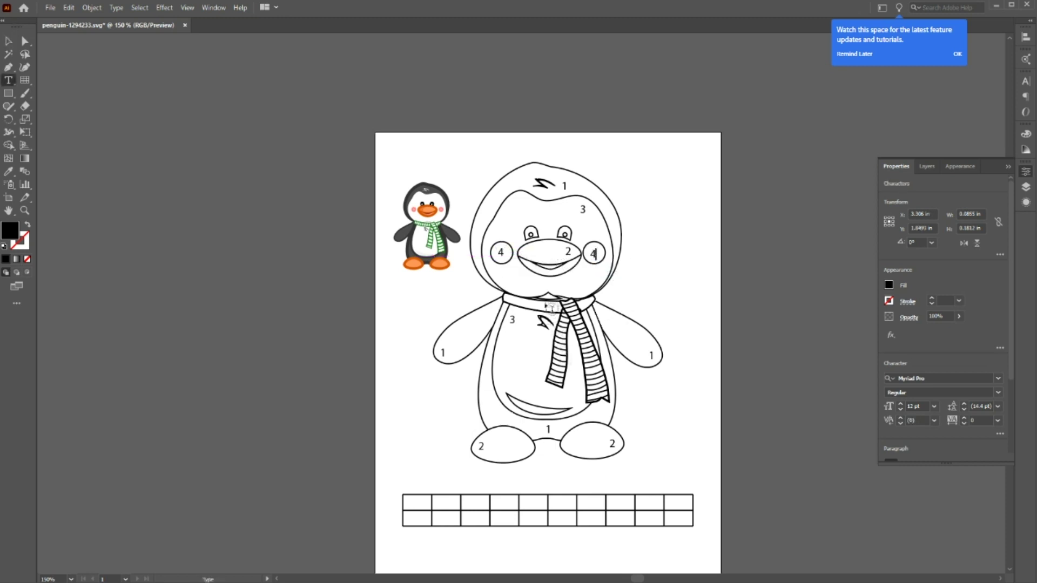
Label the scarf's neck band and the end of its longer hanging tail with the number 5
{"action": "key", "text": "Escape"}
{"action": "mouse_move", "coordinate": [594, 253]}
{"action": "left_mouse_down"}
{"action": "mouse_move", "coordinate": [542, 307]}
{"action": "mouse_move", "coordinate": [596, 377]}
{"action": "left_mouse_up"}
{"action": "double_click", "coordinate": [541, 306]}
{"action": "type", "text": "5"}
{"action": "key", "text": "Escape"}
{"action": "double_click", "coordinate": [597, 379]}
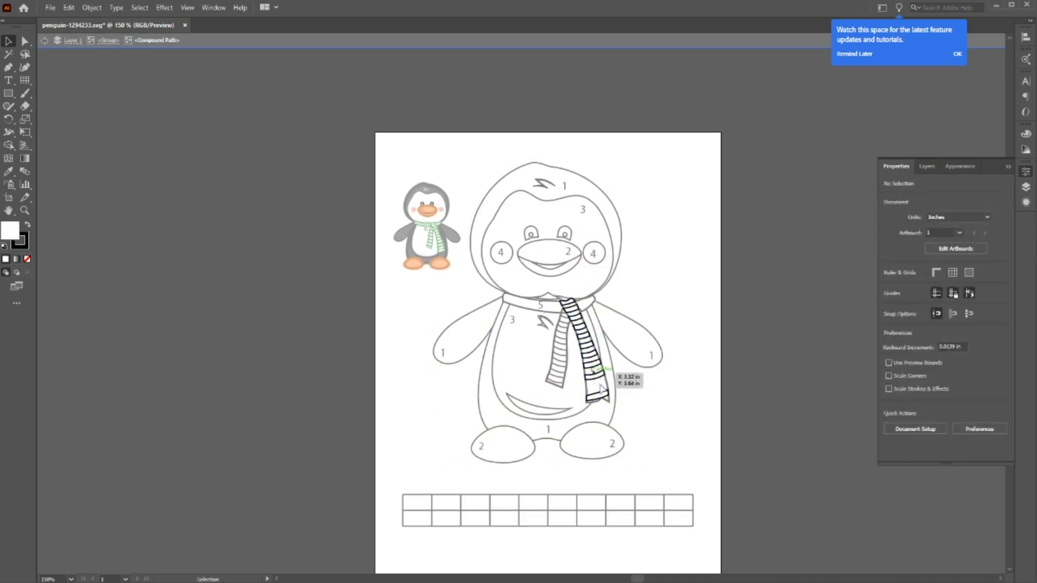
{"action": "key", "text": "Escape"}
{"action": "left_click_drag", "start_coordinate": [595, 374], "coordinate": [598, 387]}
Delete the crescent shape at the bottom of the penguin's belly
{"action": "left_click", "coordinate": [731, 362]}
{"action": "left_click", "coordinate": [565, 408]}
{"action": "key", "text": "Delete"}
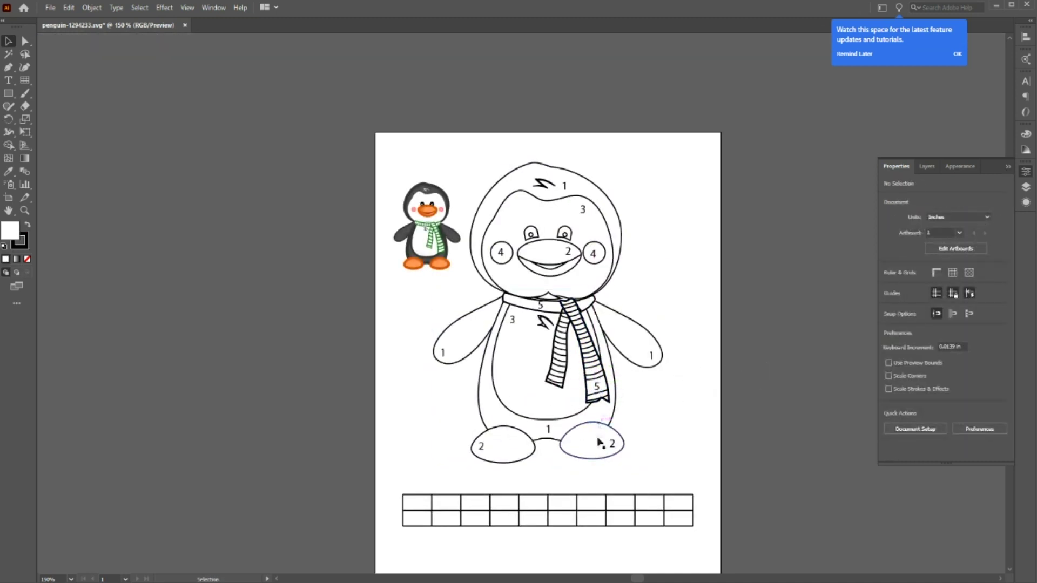
Isolate the grid group and delete its four rightmost vertical dividers
{"action": "left_click", "coordinate": [683, 516]}
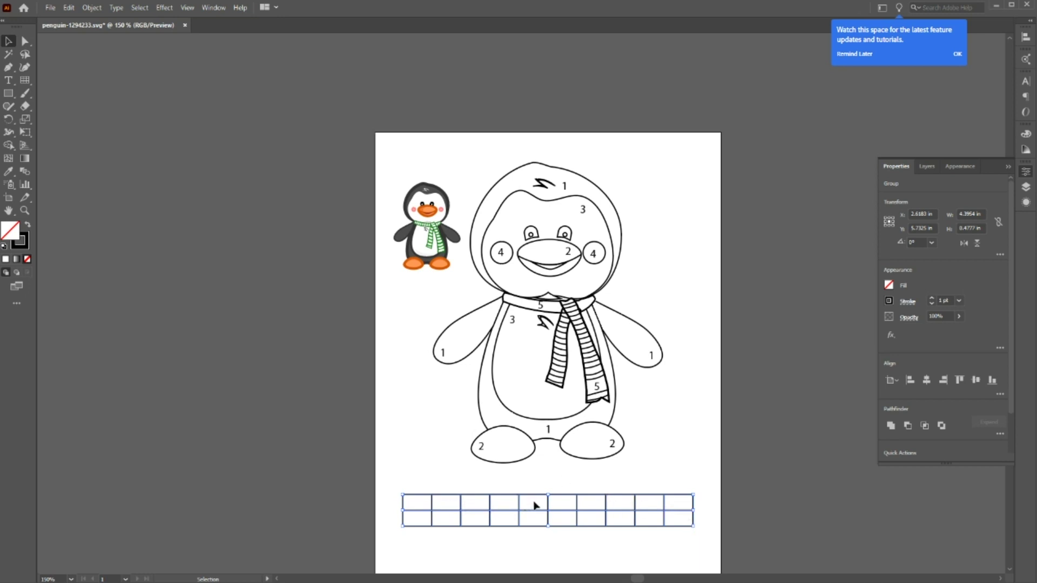
{"action": "left_click", "coordinate": [544, 513]}
{"action": "left_click", "coordinate": [547, 514]}
{"action": "left_click", "coordinate": [567, 515]}
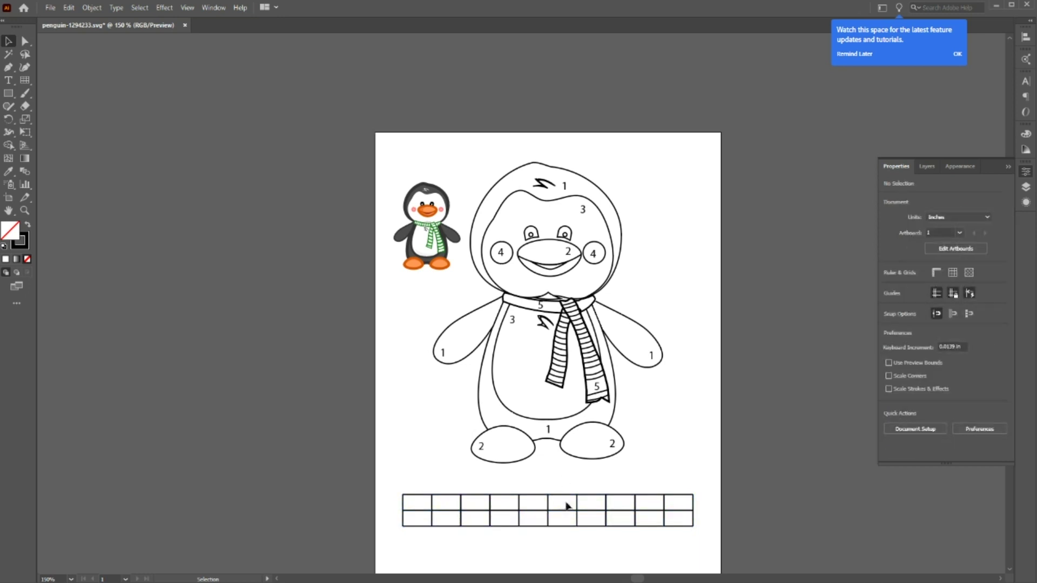
{"action": "double_click", "coordinate": [575, 513]}
{"action": "left_click", "coordinate": [606, 521]}
{"action": "key", "text": "Delete"}
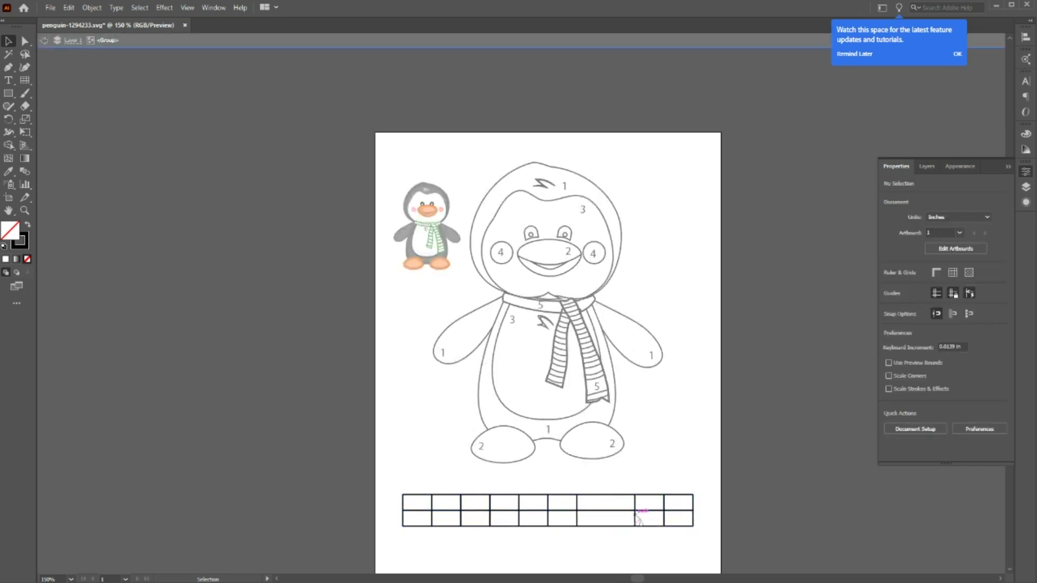
{"action": "left_click", "coordinate": [635, 520]}
{"action": "key", "text": "Delete"}
{"action": "left_click", "coordinate": [664, 519]}
{"action": "key", "text": "Delete"}
{"action": "left_click", "coordinate": [577, 520]}
{"action": "key", "text": "Delete"}
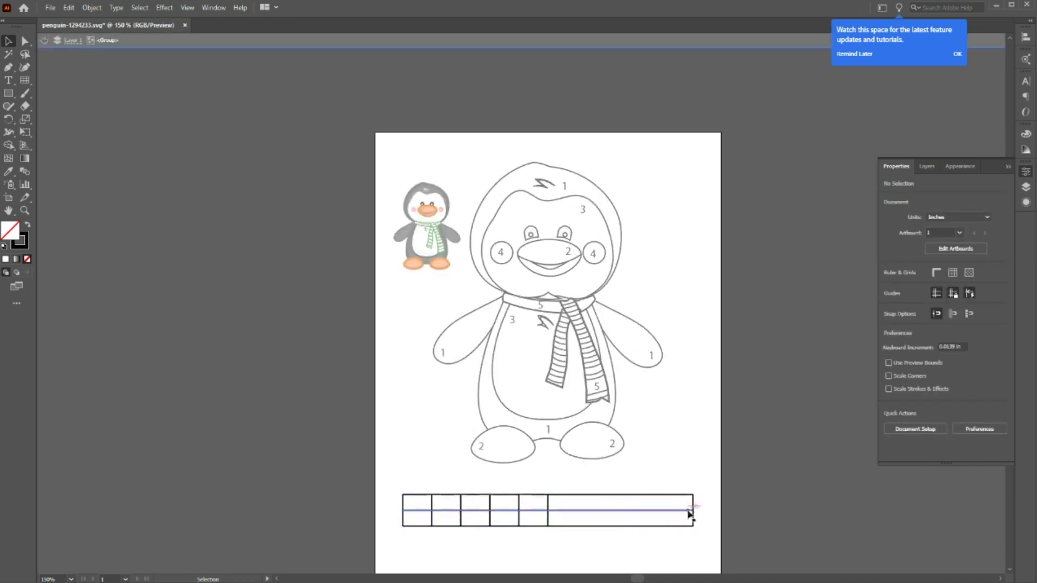
Shorten the grid's horizontal divider to end at the last vertical divider, and widen the five remaining columns
{"action": "left_click", "coordinate": [689, 510]}
{"action": "left_click", "coordinate": [697, 546]}
{"action": "left_click_drag", "start_coordinate": [686, 511], "coordinate": [544, 511]}
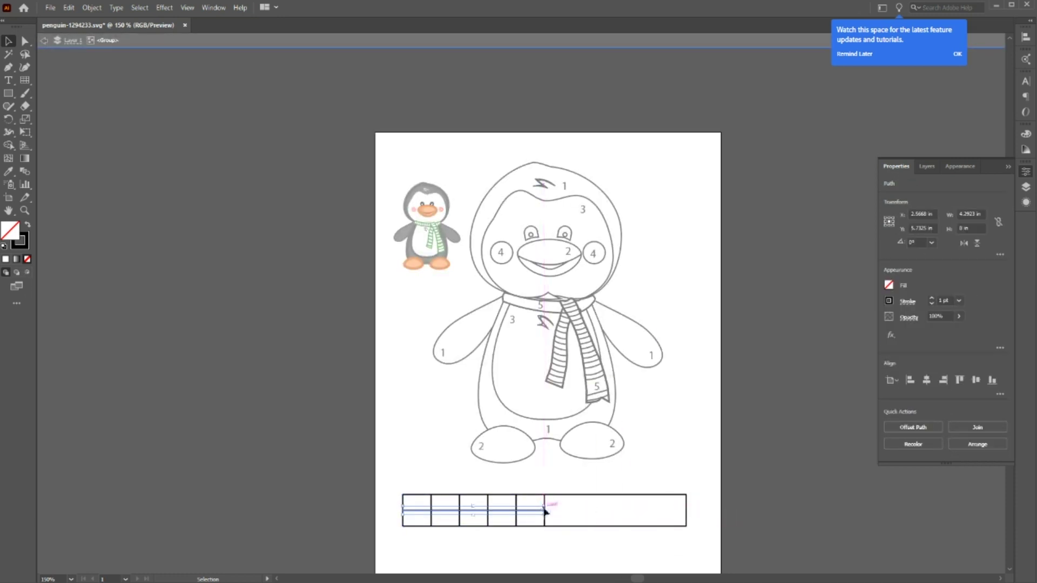
{"action": "double_click", "coordinate": [580, 546]}
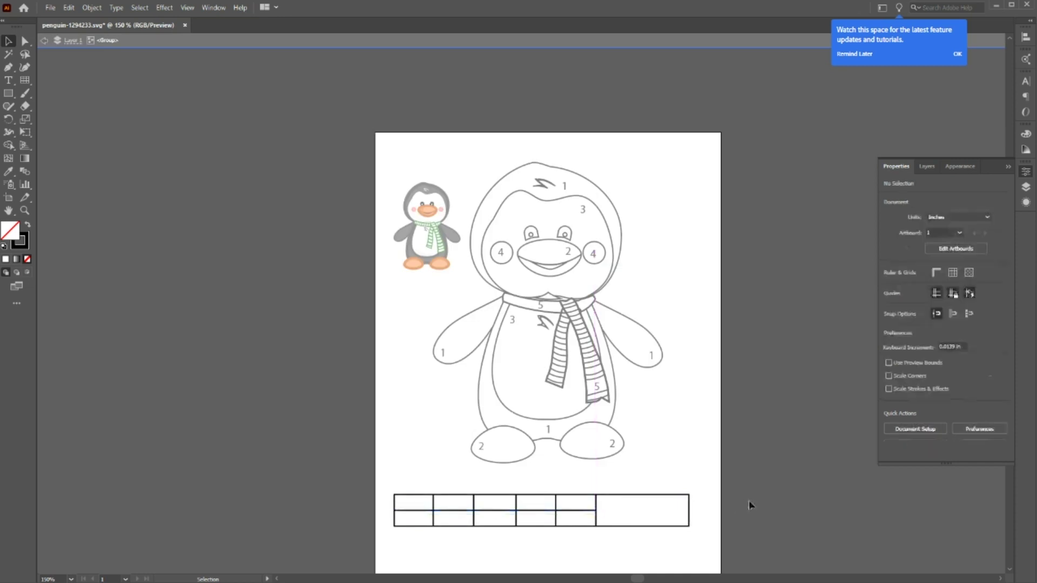
Add the text labels grey, orange and white at the first three top-row cells of the grid
{"action": "key", "text": "t"}
{"action": "left_click", "coordinate": [405, 500]}
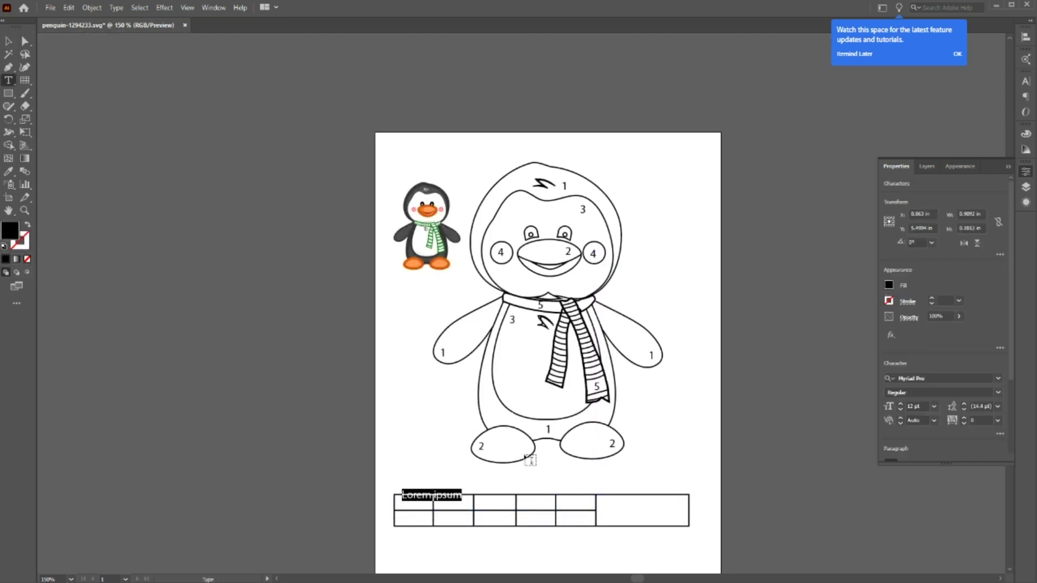
{"action": "type", "text": "grey"}
{"action": "key", "text": "Escape"}
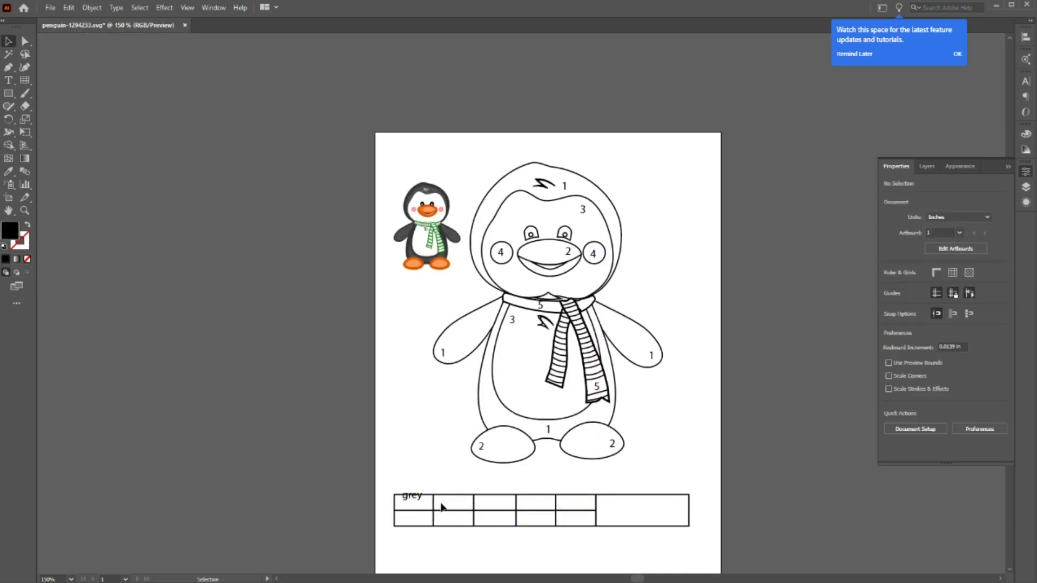
{"action": "left_click", "coordinate": [447, 502]}
{"action": "type", "text": "range"}
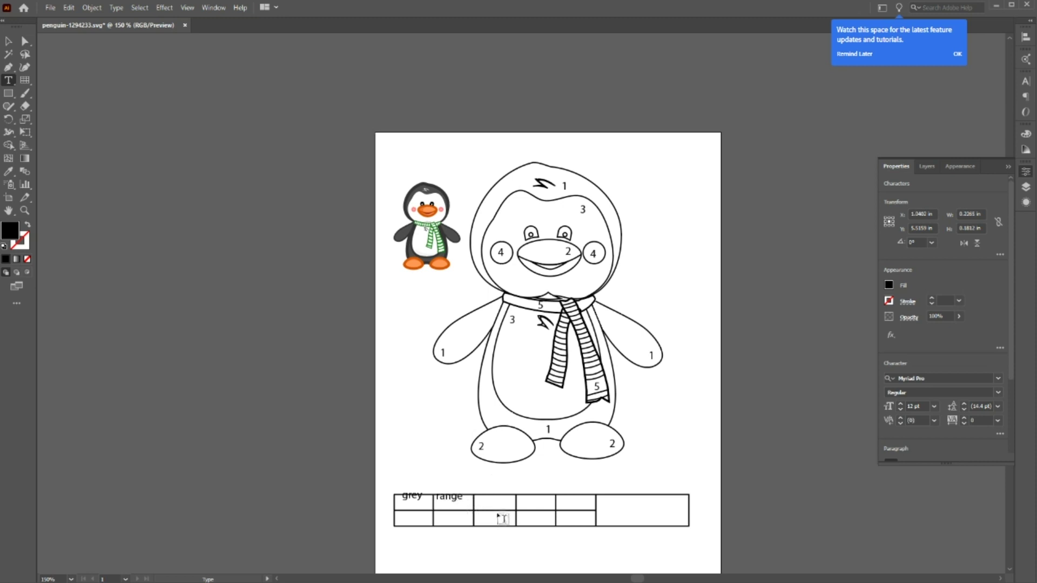
{"action": "key", "text": "Escape"}
{"action": "left_click", "coordinate": [479, 497]}
{"action": "type", "text": "white"}
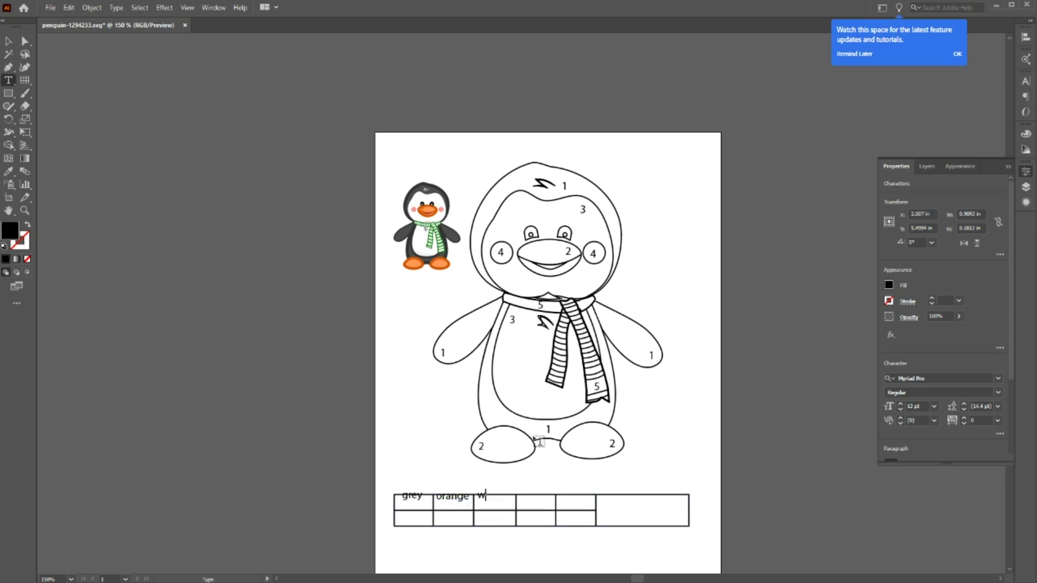
Add the labels pink and green and place them in the grid's fourth and fifth top-row cells
{"action": "key", "text": "Escape"}
{"action": "key", "text": "t"}
{"action": "left_click", "coordinate": [530, 550]}
{"action": "type", "text": "pink"}
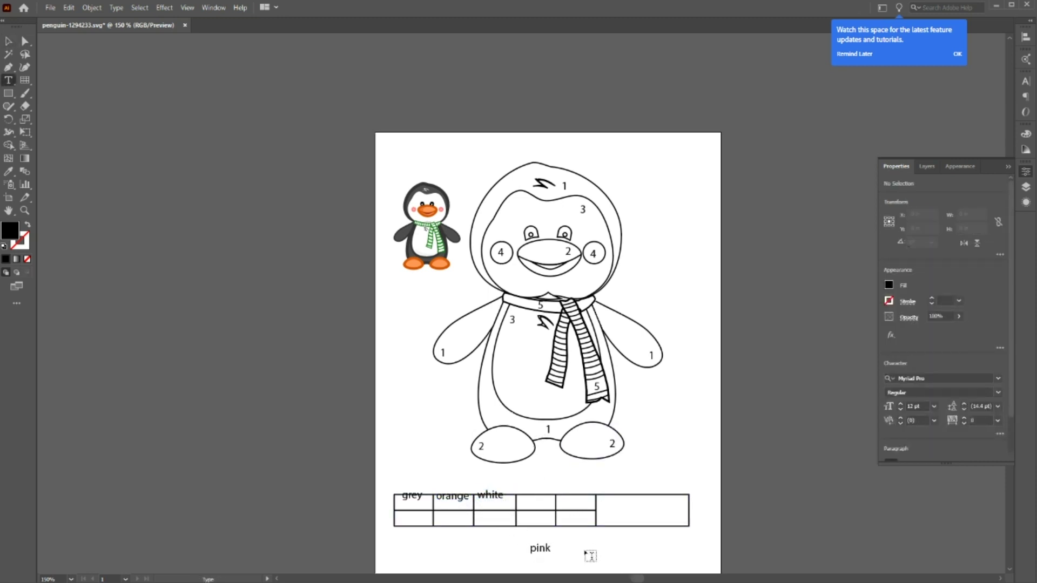
{"action": "left_click", "coordinate": [585, 550]}
{"action": "type", "text": "green"}
{"action": "key", "text": "Escape"}
{"action": "left_click_drag", "start_coordinate": [594, 548], "coordinate": [576, 503]}
{"action": "left_click_drag", "start_coordinate": [540, 548], "coordinate": [535, 502]}
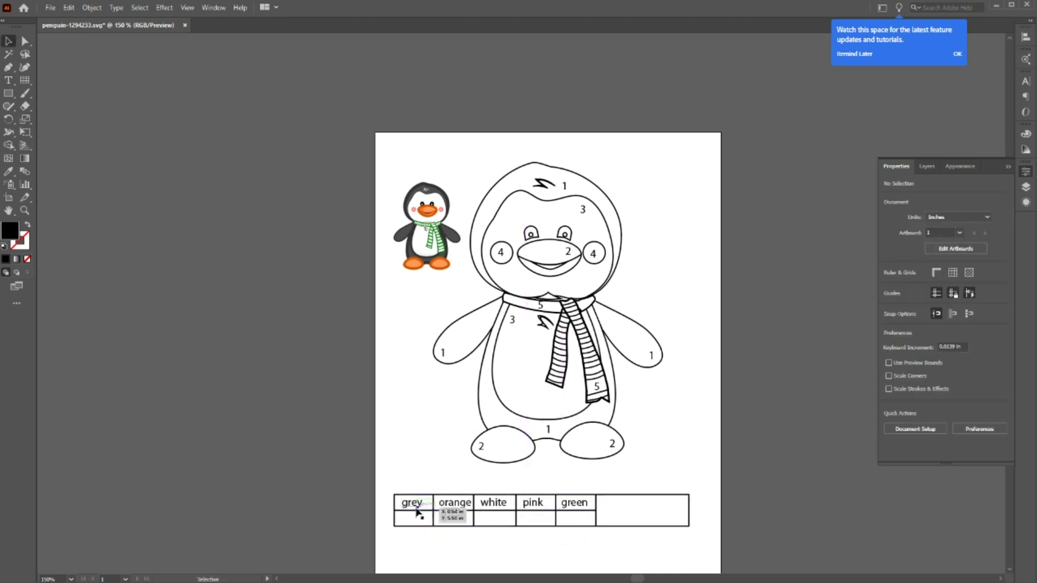
Copy the penguin's area numbers 1 to 5 into the grid's bottom row beneath their matching color names
{"action": "left_click_drag", "start_coordinate": [546, 431], "coordinate": [412, 520], "text": "alt"}
{"action": "left_click_drag", "start_coordinate": [478, 452], "coordinate": [451, 524]}
{"action": "left_click_drag", "start_coordinate": [512, 323], "coordinate": [492, 521]}
{"action": "left_click_drag", "start_coordinate": [501, 256], "coordinate": [538, 522]}
{"action": "left_click_drag", "start_coordinate": [597, 387], "coordinate": [613, 507], "text": "alt"}
Write the two-line instruction "color each section based on it's number" in the grid's wide last cell
{"action": "left_click", "coordinate": [612, 515]}
{"action": "double_click", "coordinate": [613, 504]}
{"action": "type", "text": "color each section"}
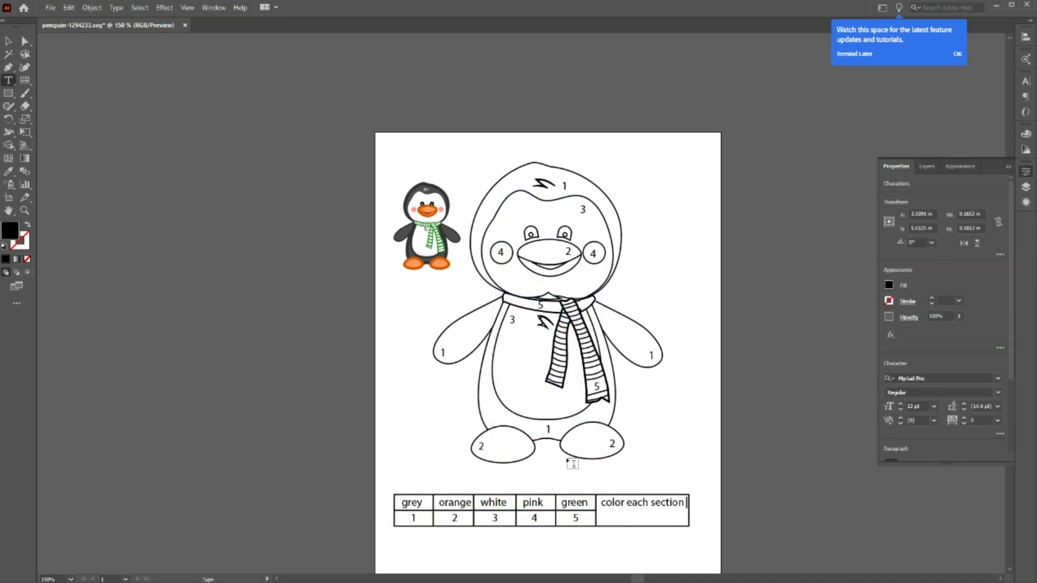
{"action": "key", "text": "Return"}
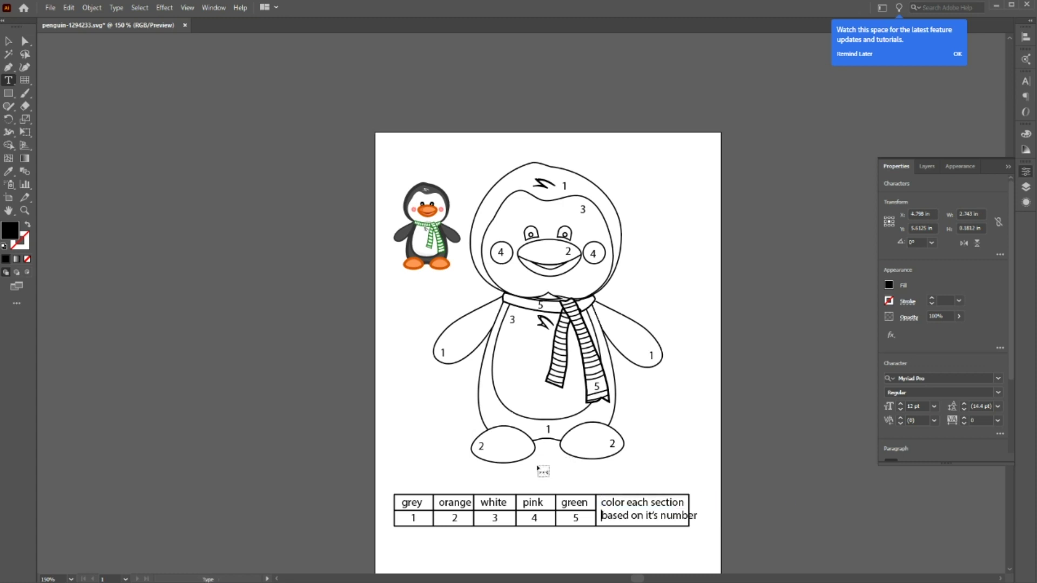
Center-align the instruction text, reduce its font size and position it inside the wide cell
{"action": "key", "text": "Escape"}
{"action": "scroll", "coordinate": [933, 356], "scroll_direction": "down", "scroll_amount": 3}
{"action": "left_click", "coordinate": [909, 357]}
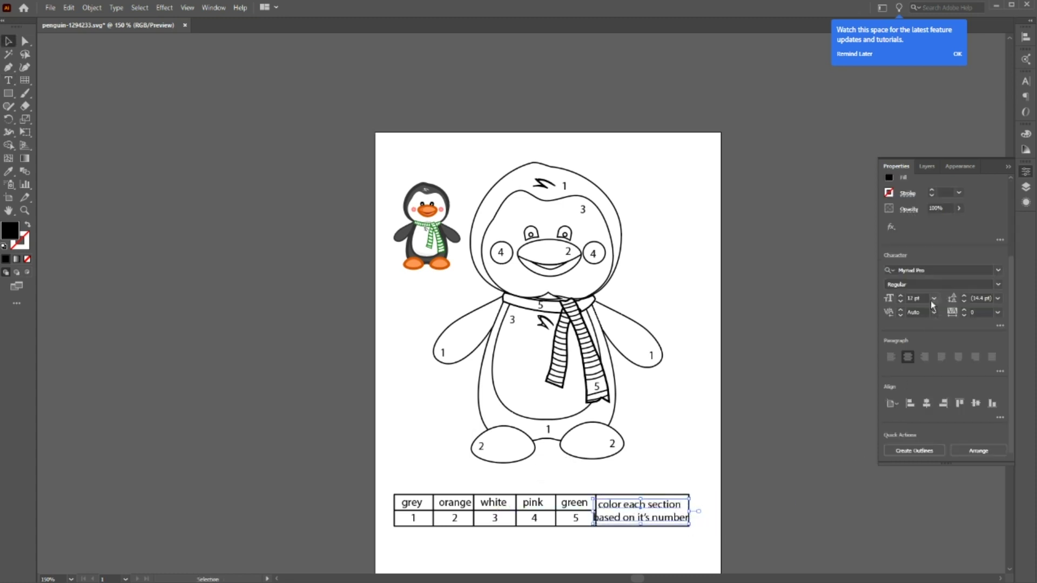
{"action": "left_click", "coordinate": [933, 300]}
{"action": "left_click", "coordinate": [953, 386]}
{"action": "left_click", "coordinate": [767, 475]}
{"action": "left_click_drag", "start_coordinate": [663, 521], "coordinate": [665, 521]}
{"action": "left_click", "coordinate": [765, 520]}
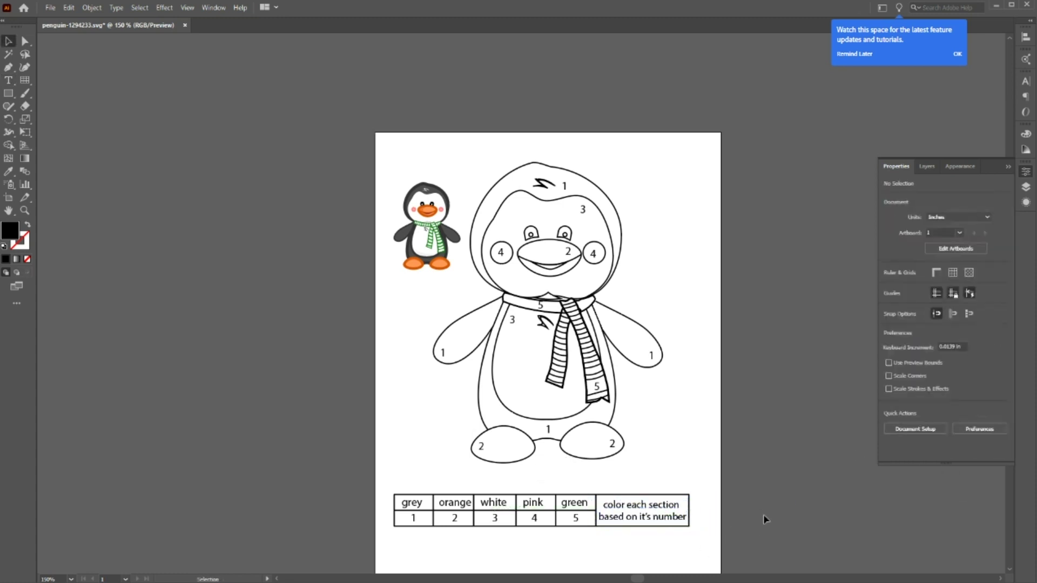
Hide the Layer 1 copy layer that holds the small coloured penguin reference
{"action": "left_click", "coordinate": [937, 169]}
{"action": "left_click", "coordinate": [886, 194]}
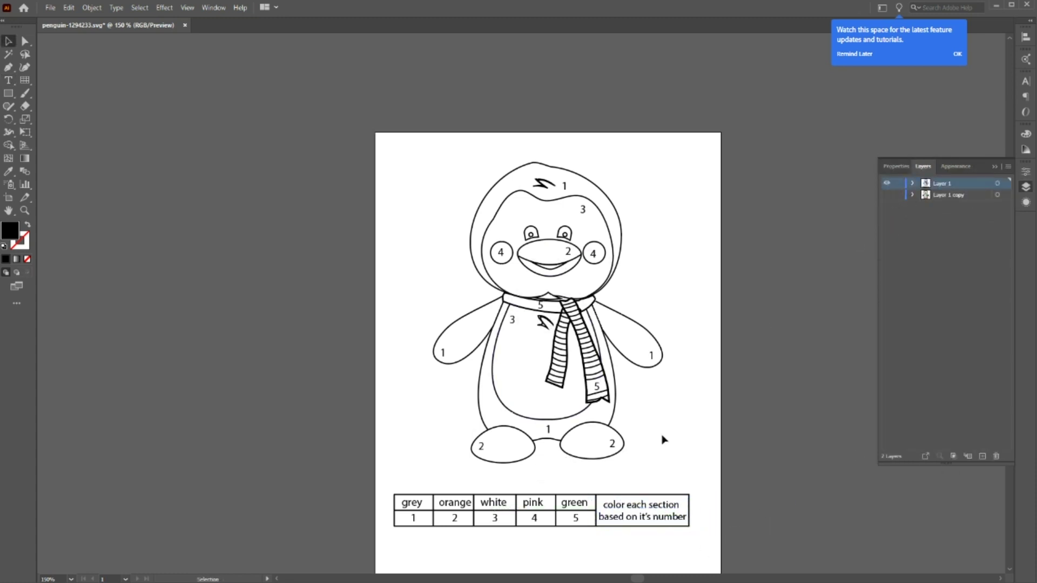
{"action": "scroll", "coordinate": [663, 441], "scroll_direction": "down", "scroll_amount": 2, "text": "alt"}
{"action": "scroll", "coordinate": [697, 451], "scroll_direction": "down", "scroll_amount": 3}
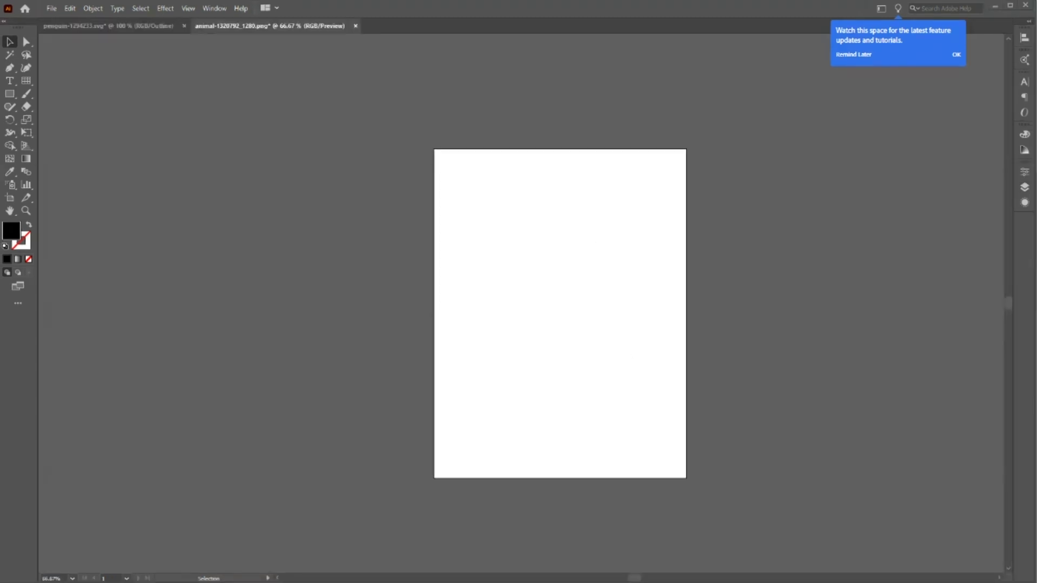
Place anthropomorphized-animals-1296354_1280.png from the Downloads folder onto the blank artboard of the animal document
{"action": "key", "text": "alt+Tab"}
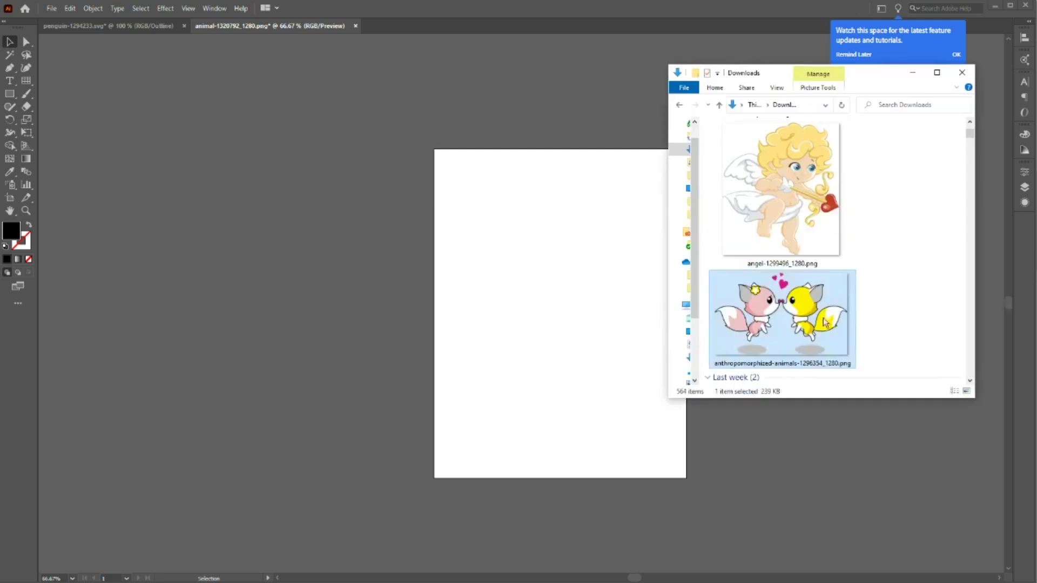
{"action": "left_click_drag", "start_coordinate": [722, 326], "coordinate": [548, 333]}
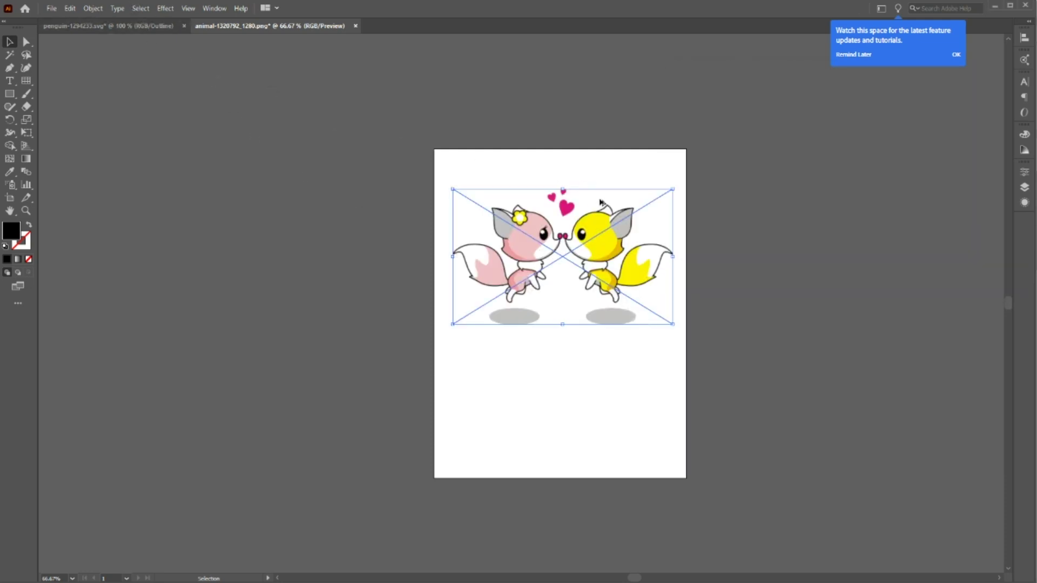
{"action": "scroll", "coordinate": [601, 202], "scroll_direction": "up", "scroll_amount": 1}
Image-trace the two-fox picture and expand it into black-and-white vector line art
{"action": "left_click", "coordinate": [93, 9]}
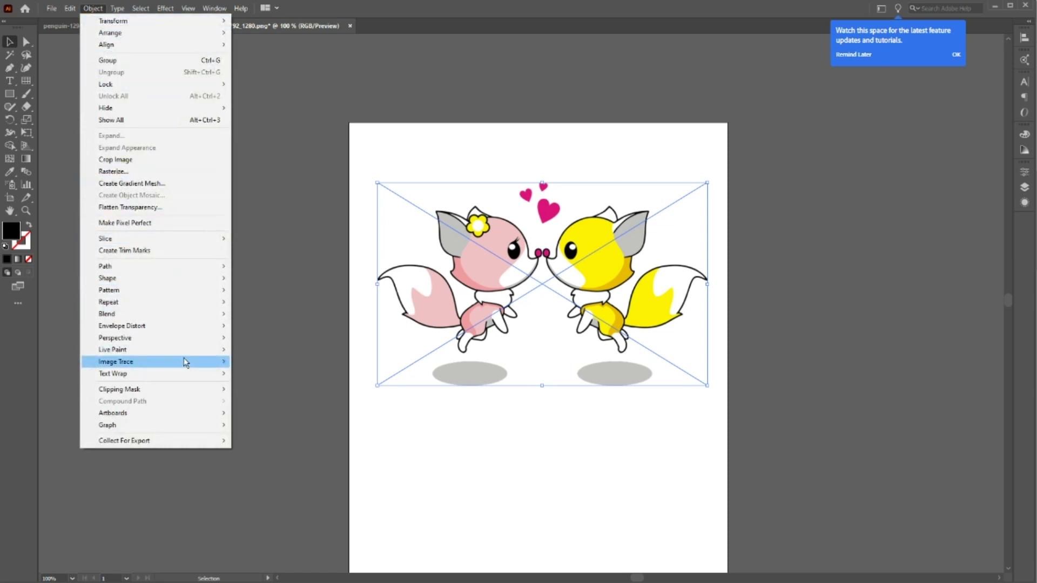
{"action": "mouse_move", "coordinate": [194, 362]}
{"action": "left_click", "coordinate": [257, 374]}
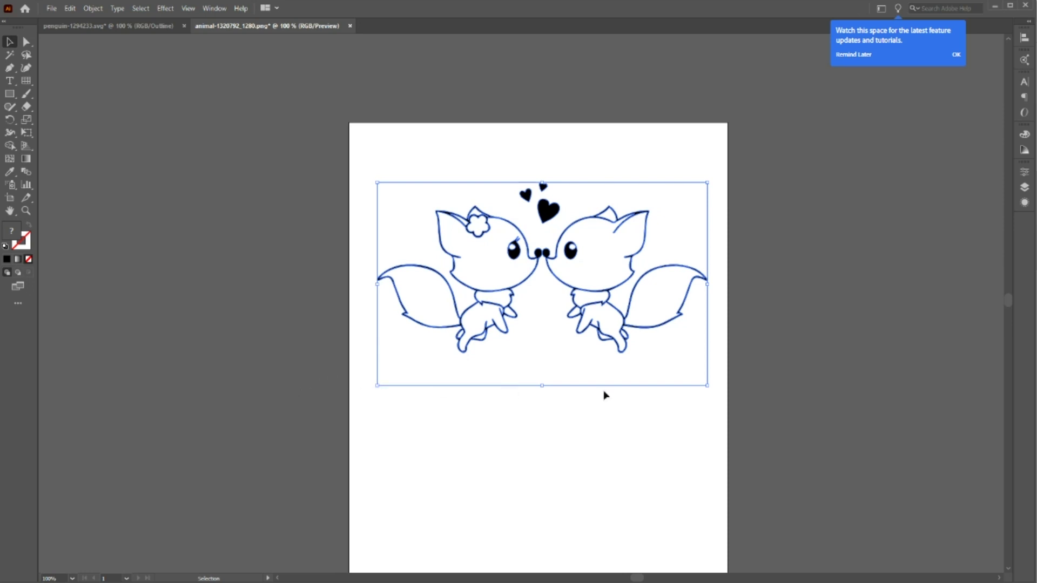
{"action": "left_click", "coordinate": [778, 388]}
Create a rectangular grid with 1 horizontal and 6 vertical dividers below the foxes
{"action": "scroll", "coordinate": [756, 391], "scroll_direction": "down", "scroll_amount": 3}
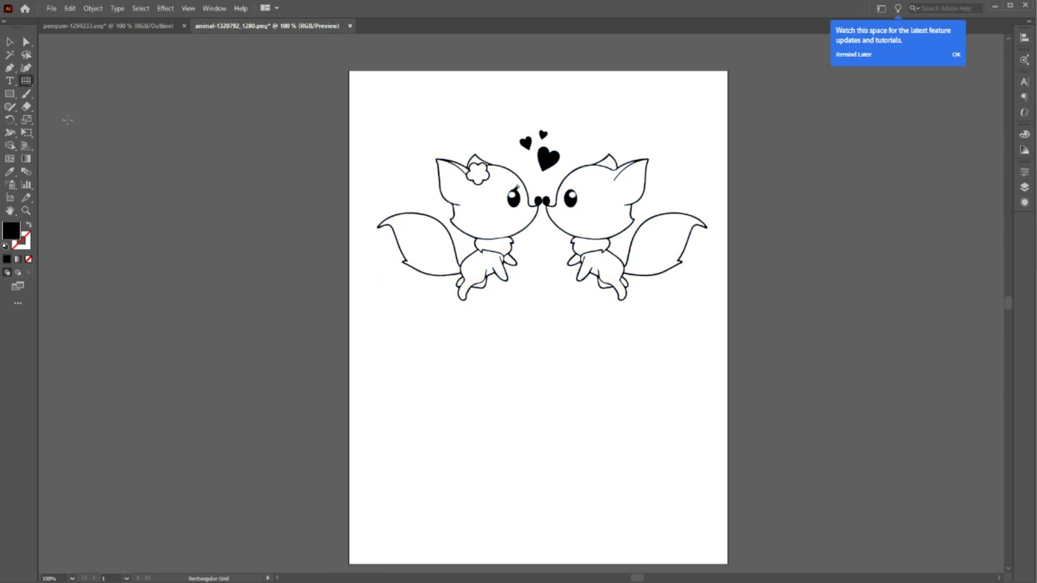
{"action": "left_click", "coordinate": [436, 433]}
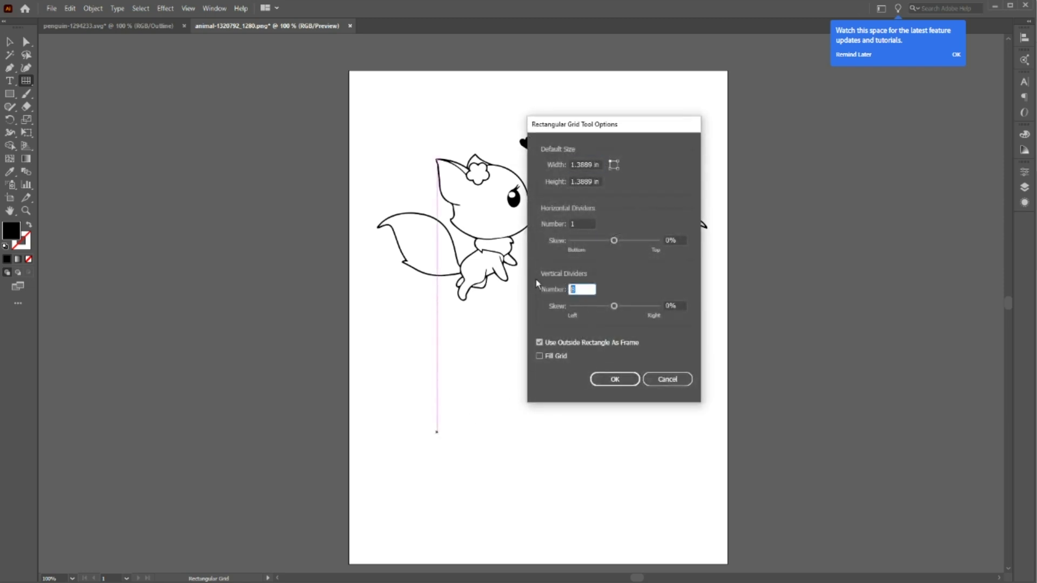
{"action": "type", "text": "1"}
{"action": "left_click", "coordinate": [615, 379]}
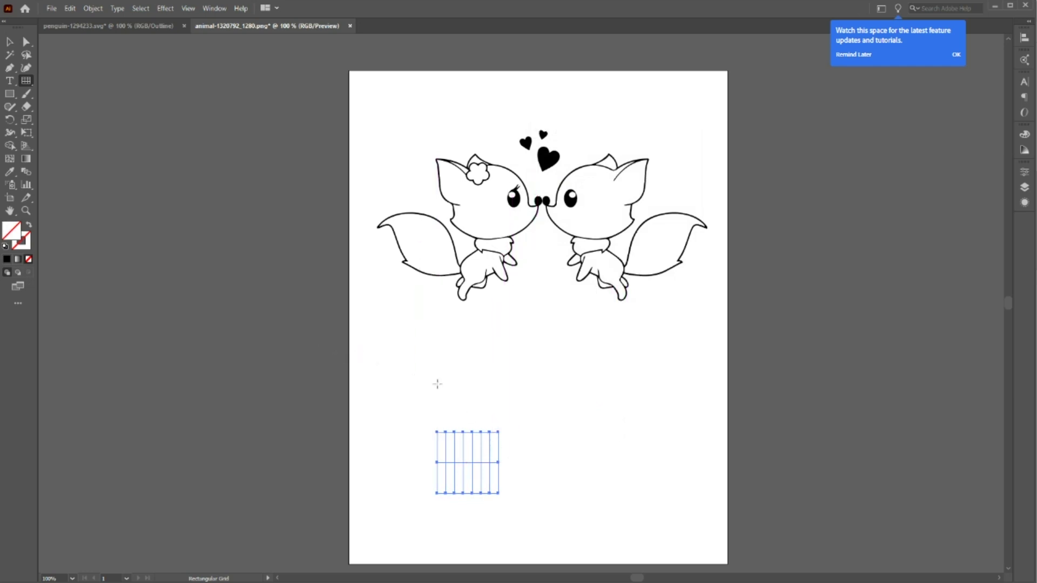
Widen the grid to span the full width of the fox drawing and reduce its height
{"action": "left_click_drag", "start_coordinate": [496, 462], "coordinate": [705, 462]}
{"action": "left_click_drag", "start_coordinate": [436, 462], "coordinate": [377, 461]}
{"action": "left_click_drag", "start_coordinate": [542, 491], "coordinate": [541, 481]}
Give the grid's frame and dividers a black stroke with no fill
{"action": "left_click", "coordinate": [548, 398]}
{"action": "left_click", "coordinate": [542, 460]}
{"action": "left_click", "coordinate": [1023, 185]}
{"action": "left_click", "coordinate": [895, 166]}
{"action": "left_click", "coordinate": [931, 296]}
{"action": "left_click", "coordinate": [479, 403]}
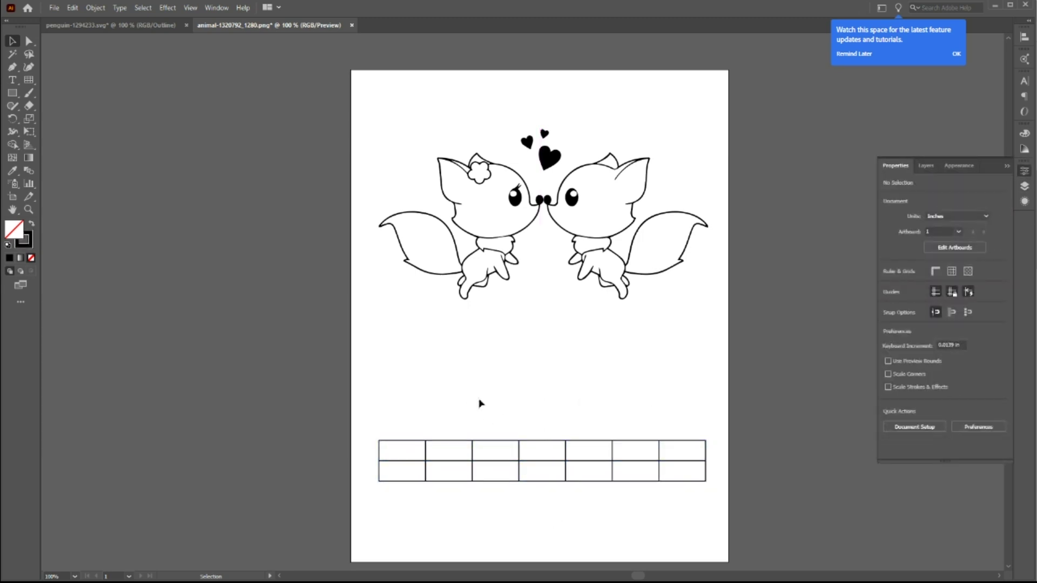
Add a text label reading pink above the grid's first column and paste several copies of it
{"action": "key", "text": "t"}
{"action": "left_click", "coordinate": [387, 401]}
{"action": "key", "text": "Escape"}
{"action": "key", "text": "ctrl+c"}
{"action": "key", "text": "ctrl+v"}
{"action": "key", "text": "ctrl+v"}
{"action": "key", "text": "ctrl+v"}
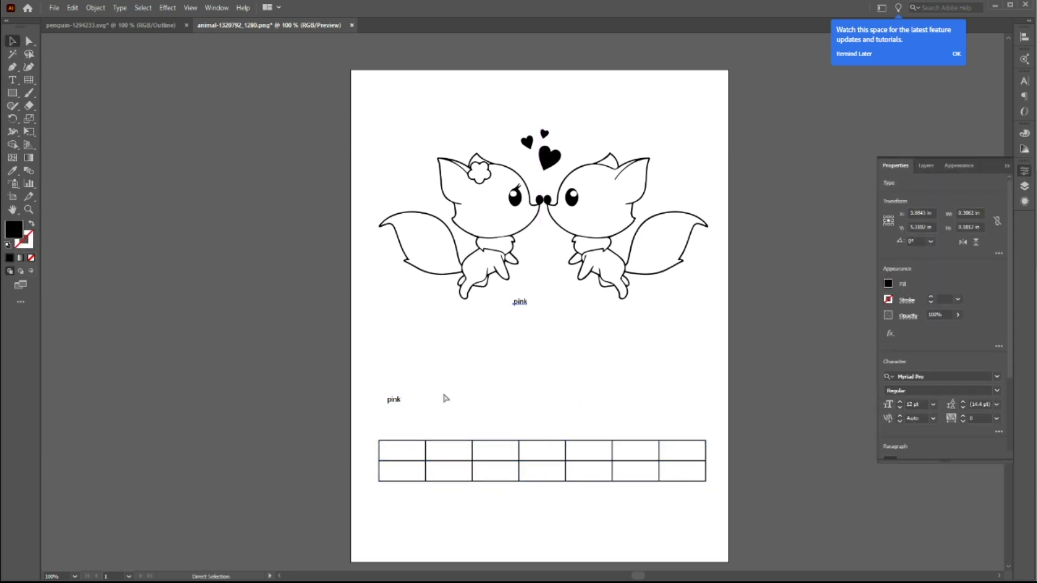
Distribute copies of the pink label so each of the seven top-row cells holds one
{"action": "left_click_drag", "start_coordinate": [517, 301], "coordinate": [432, 407]}
{"action": "left_click_drag", "start_coordinate": [517, 302], "coordinate": [485, 408]}
{"action": "left_click_drag", "start_coordinate": [517, 302], "coordinate": [680, 451]}
{"action": "key", "text": "ctrl+v"}
{"action": "left_click_drag", "start_coordinate": [529, 409], "coordinate": [639, 455]}
{"action": "key", "text": "ctrl+v"}
{"action": "left_click_drag", "start_coordinate": [523, 305], "coordinate": [586, 454]}
{"action": "left_click_drag", "start_coordinate": [486, 408], "coordinate": [542, 453]}
{"action": "left_click_drag", "start_coordinate": [433, 407], "coordinate": [491, 451]}
{"action": "key", "text": "ctrl+v"}
{"action": "left_click_drag", "start_coordinate": [521, 304], "coordinate": [451, 453]}
{"action": "left_click_drag", "start_coordinate": [394, 401], "coordinate": [399, 455]}
Align and evenly space the seven top-row labels and set their font to Myriad Pro
{"action": "left_click_drag", "start_coordinate": [677, 455], "coordinate": [682, 455]}
{"action": "left_click", "coordinate": [451, 452], "text": "shift"}
{"action": "left_click", "coordinate": [398, 453], "text": "shift"}
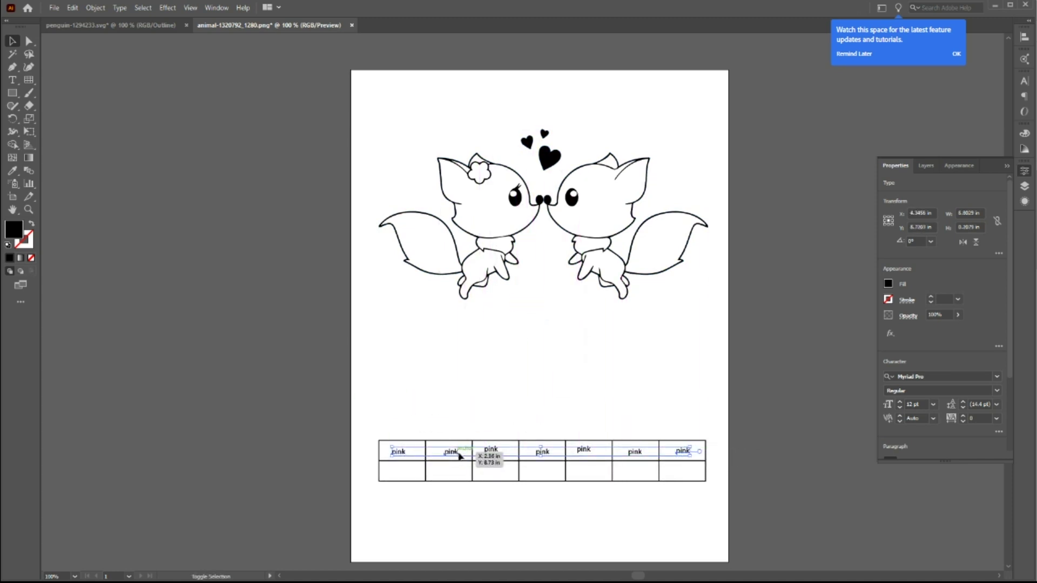
{"action": "left_click", "coordinate": [491, 450], "text": "shift"}
{"action": "left_click", "coordinate": [543, 452], "text": "shift"}
{"action": "left_click", "coordinate": [583, 451], "text": "shift"}
{"action": "left_click", "coordinate": [635, 453], "text": "shift"}
{"action": "scroll", "coordinate": [945, 376], "scroll_direction": "down", "scroll_amount": 3}
{"action": "left_click", "coordinate": [998, 416]}
{"action": "left_click", "coordinate": [997, 269]}
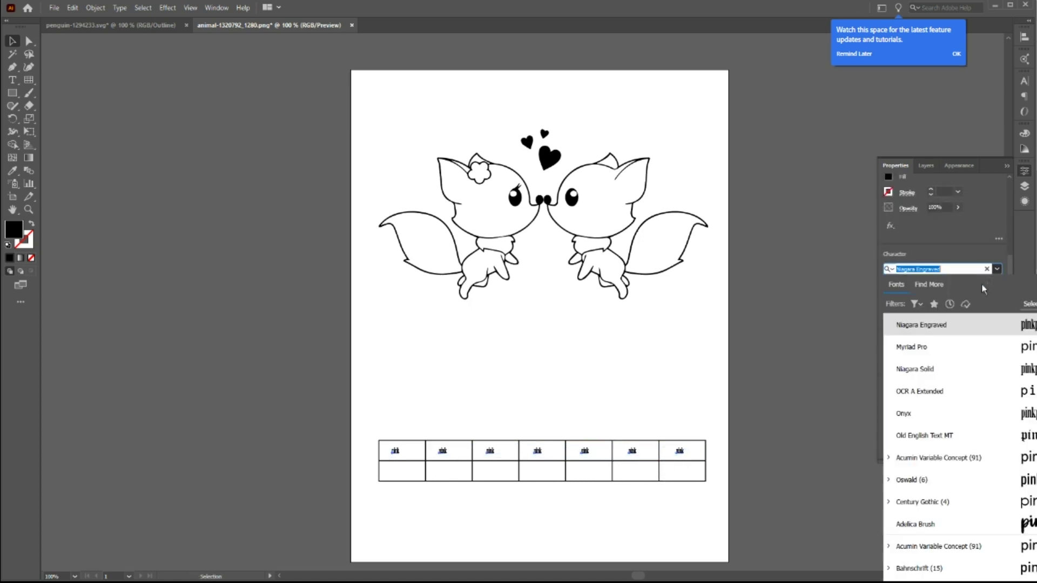
{"action": "left_click", "coordinate": [918, 347]}
Copy the row of labels into the grid's bottom row and change the copies to the numbers 1 to 7
{"action": "left_click_drag", "start_coordinate": [682, 451], "coordinate": [683, 472]}
{"action": "left_click", "coordinate": [399, 471]}
{"action": "double_click", "coordinate": [398, 471]}
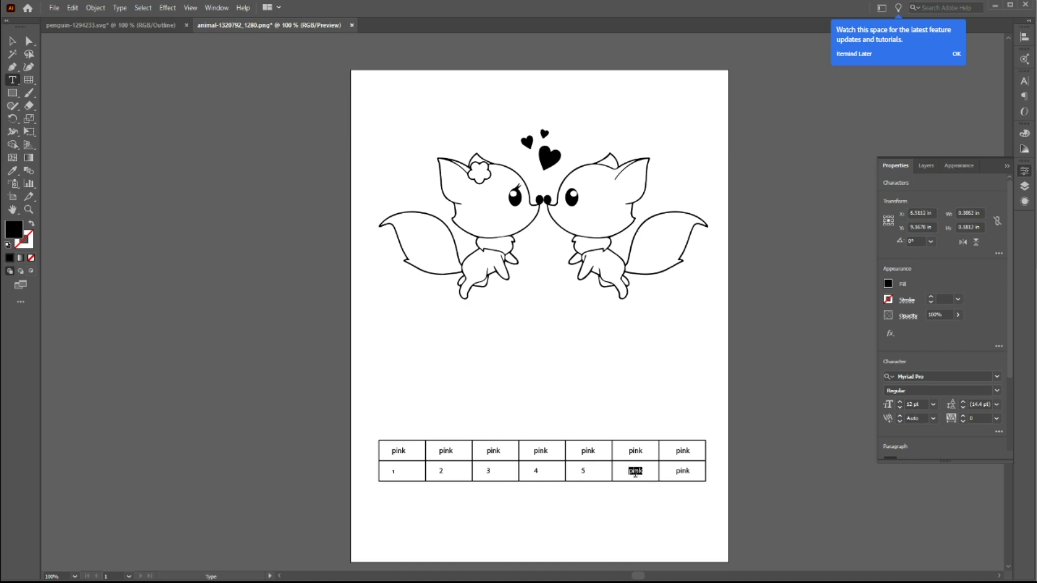
{"action": "key", "text": "Escape"}
{"action": "mouse_move", "coordinate": [394, 472]}
{"action": "left_mouse_down"}
{"action": "mouse_move", "coordinate": [440, 476]}
{"action": "mouse_move", "coordinate": [401, 474]}
{"action": "left_mouse_up"}
Change the top-row labels after pink to yellow, grey, white, orange, blue and green
{"action": "key", "text": "ctrl+a"}
{"action": "left_click", "coordinate": [423, 519]}
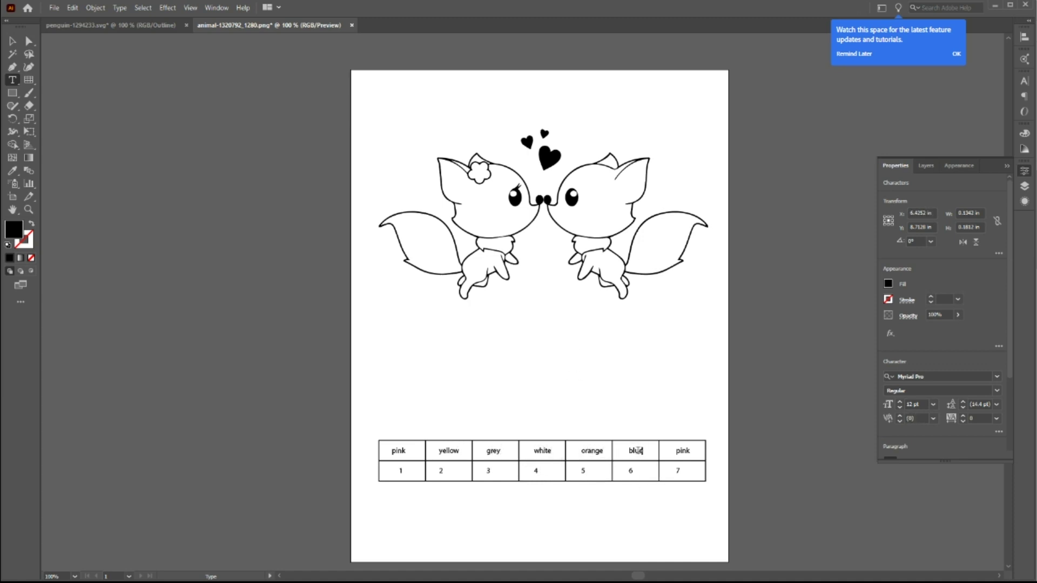
{"action": "key", "text": "Escape"}
{"action": "left_click", "coordinate": [549, 407]}
Copy numbers onto the foxes: 1 on the flowered fox's head and body, 3 on both ears, and 2 on the other fox
{"action": "left_click_drag", "start_coordinate": [400, 471], "coordinate": [467, 220]}
{"action": "left_click_drag", "start_coordinate": [488, 470], "coordinate": [630, 184]}
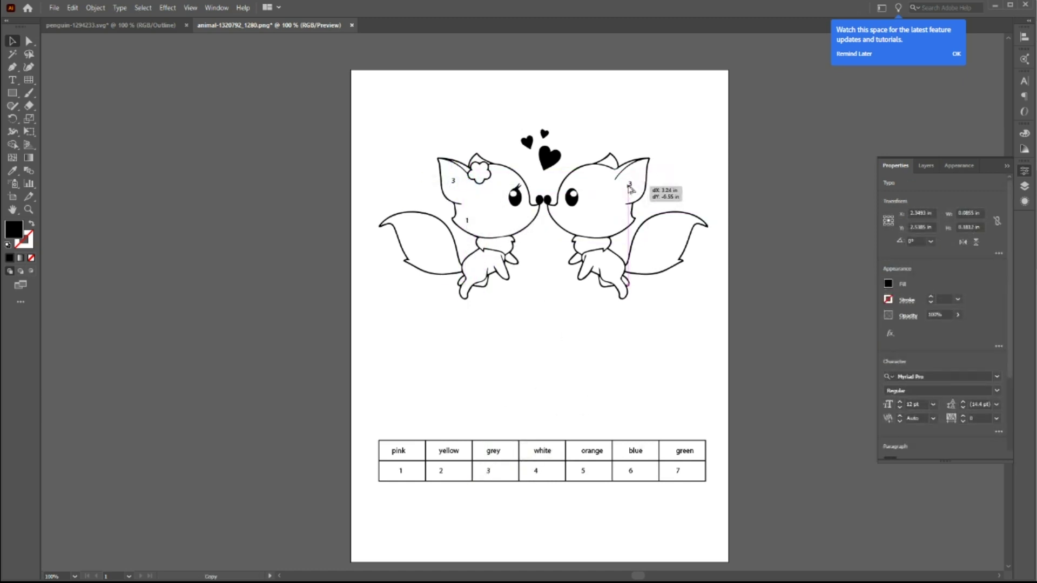
{"action": "left_click_drag", "start_coordinate": [467, 221], "coordinate": [476, 267]}
{"action": "left_click_drag", "start_coordinate": [441, 471], "coordinate": [601, 216]}
Copy numbers onto the foxes: 4 on both collars, 5 on the flower, 6 and 7 on the two tails
{"action": "left_click_drag", "start_coordinate": [536, 471], "coordinate": [586, 243]}
{"action": "left_click_drag", "start_coordinate": [535, 471], "coordinate": [502, 246]}
{"action": "left_click_drag", "start_coordinate": [582, 471], "coordinate": [480, 170]}
{"action": "left_click_drag", "start_coordinate": [630, 471], "coordinate": [432, 247]}
{"action": "left_click_drag", "start_coordinate": [678, 471], "coordinate": [661, 244]}
{"action": "left_click", "coordinate": [675, 367]}
Enlarge the numbered fox drawing slightly and move it down closer to the color key grid
{"action": "left_click_drag", "start_coordinate": [352, 107], "coordinate": [713, 335]}
{"action": "left_click_drag", "start_coordinate": [709, 232], "coordinate": [722, 233]}
{"action": "left_click_drag", "start_coordinate": [641, 268], "coordinate": [629, 341]}
{"action": "left_click", "coordinate": [772, 378]}
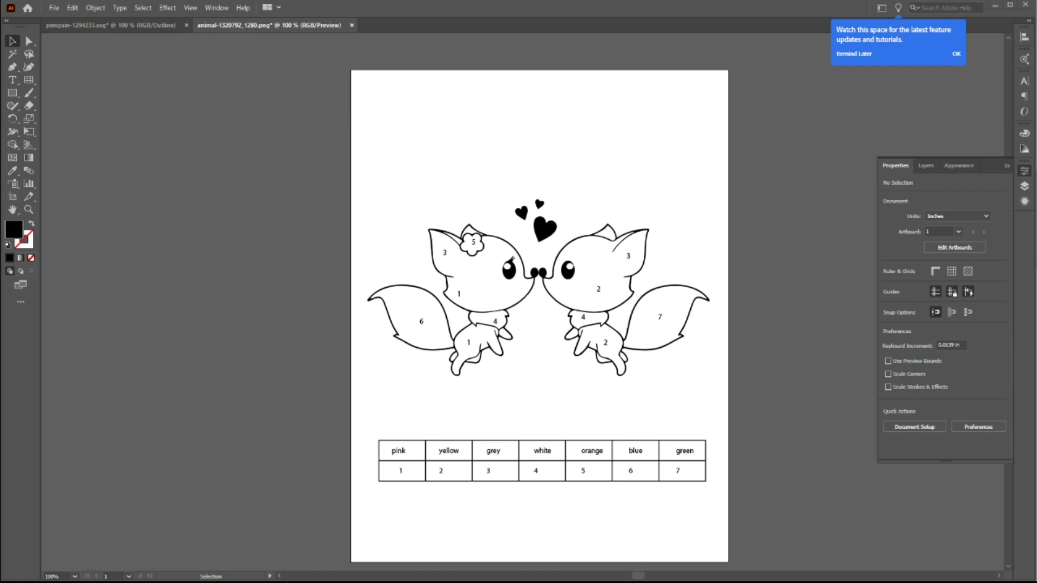
Switch to Pixabay in the browser and download the Easter bunny with basket as a 640×619 PNG
{"action": "left_click", "coordinate": [1006, 165]}
{"action": "left_click", "coordinate": [995, 4]}
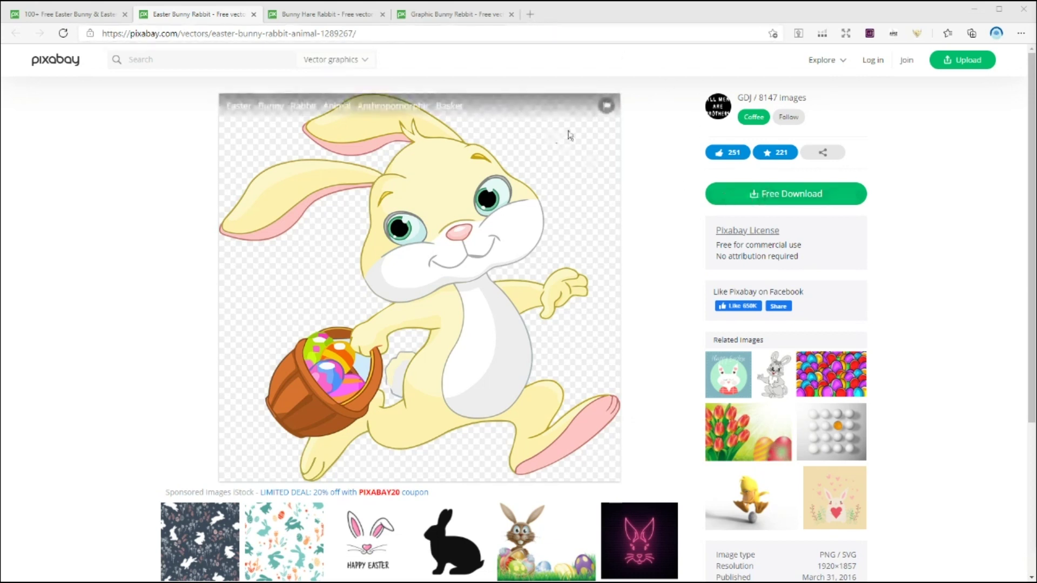
{"action": "left_click", "coordinate": [778, 196]}
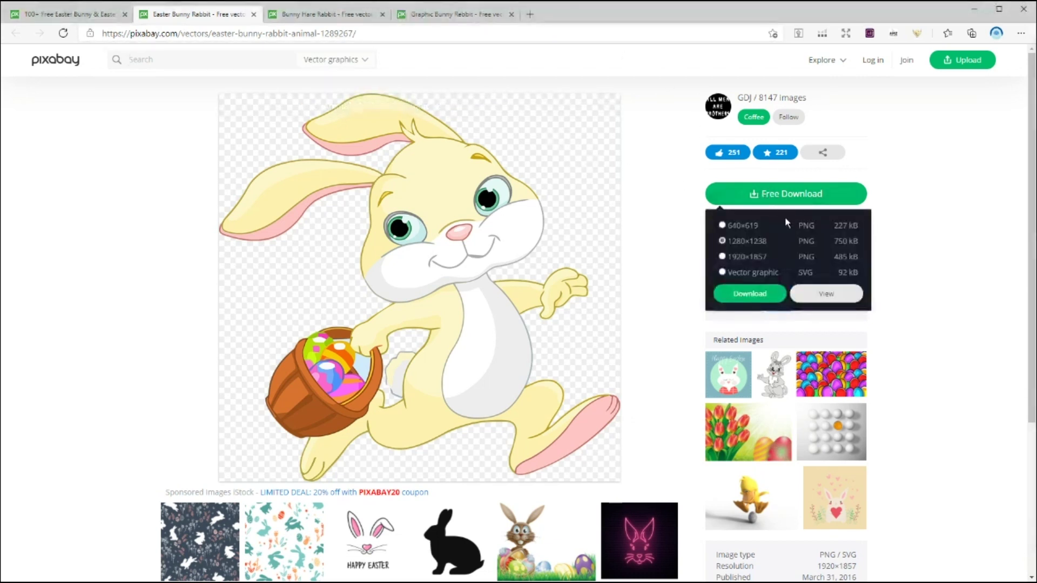
{"action": "left_click", "coordinate": [750, 294]}
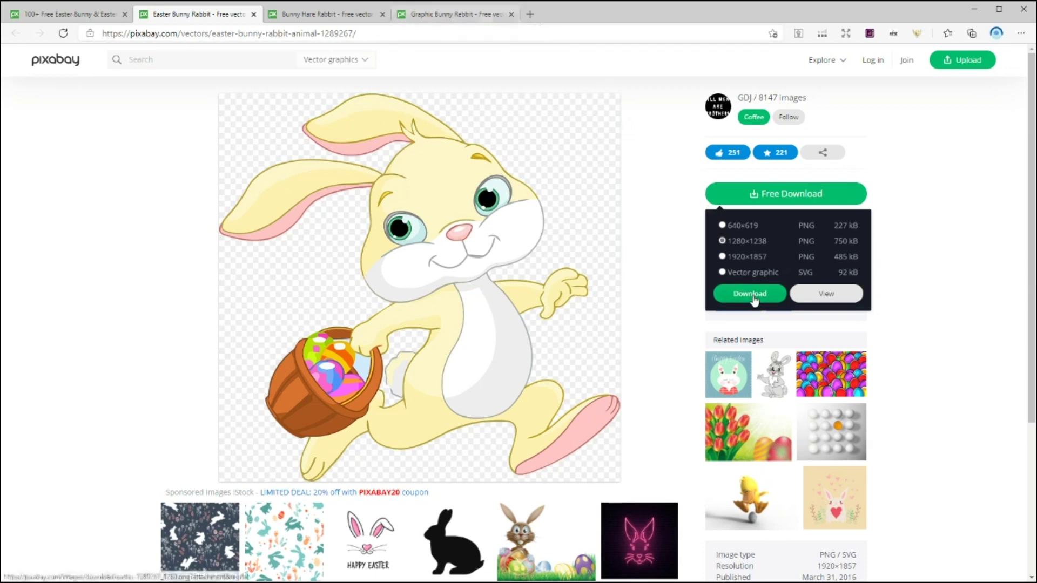
{"action": "left_click", "coordinate": [744, 226]}
{"action": "left_click", "coordinate": [754, 296]}
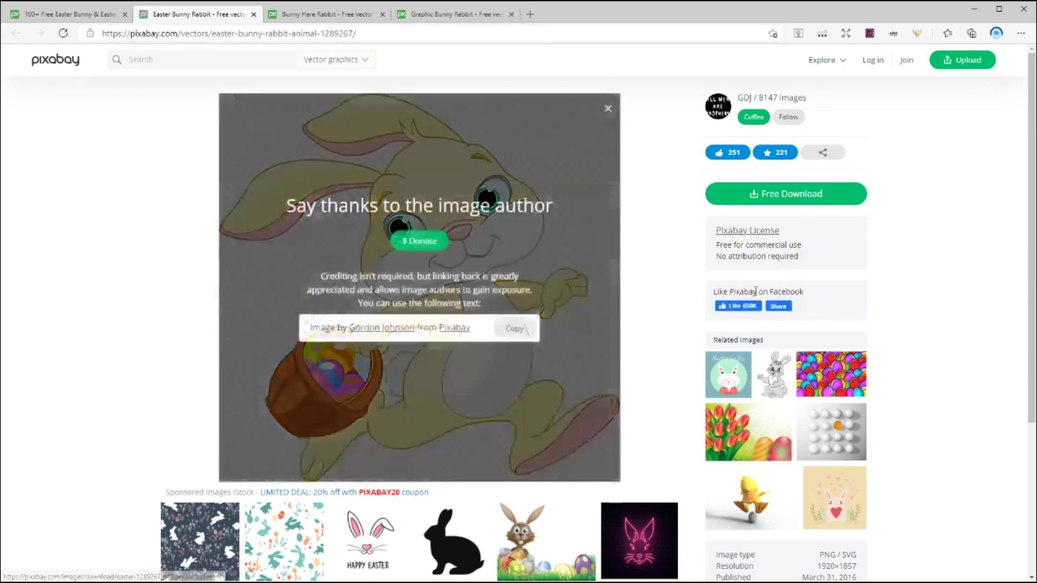
Download the Bunny Hare Rabbit image as a 466×640 PNG and the Graphic Bunny Rabbit image from their Pixabay pages
{"action": "left_click", "coordinate": [324, 14]}
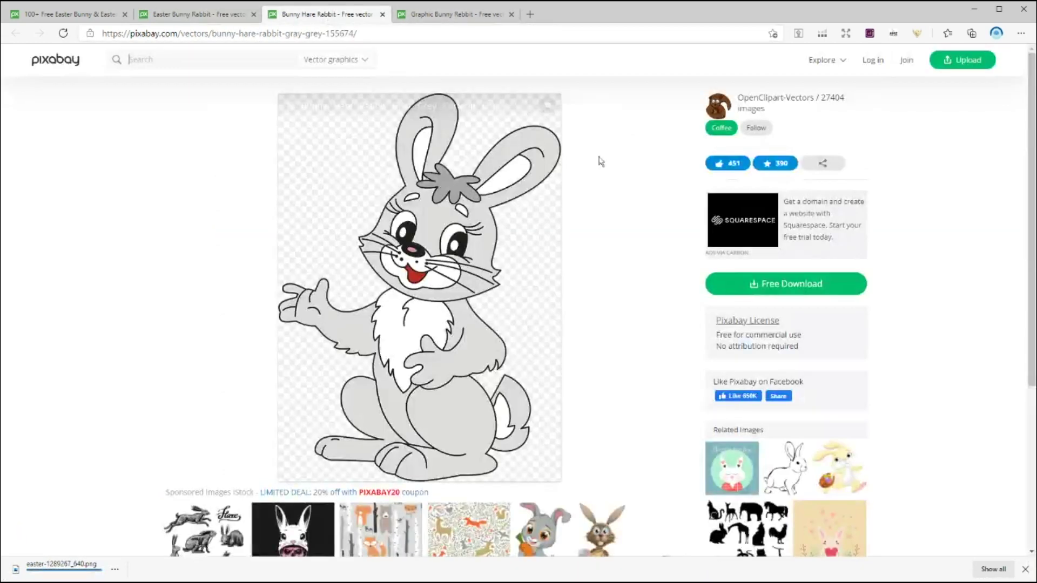
{"action": "left_click", "coordinate": [764, 285]}
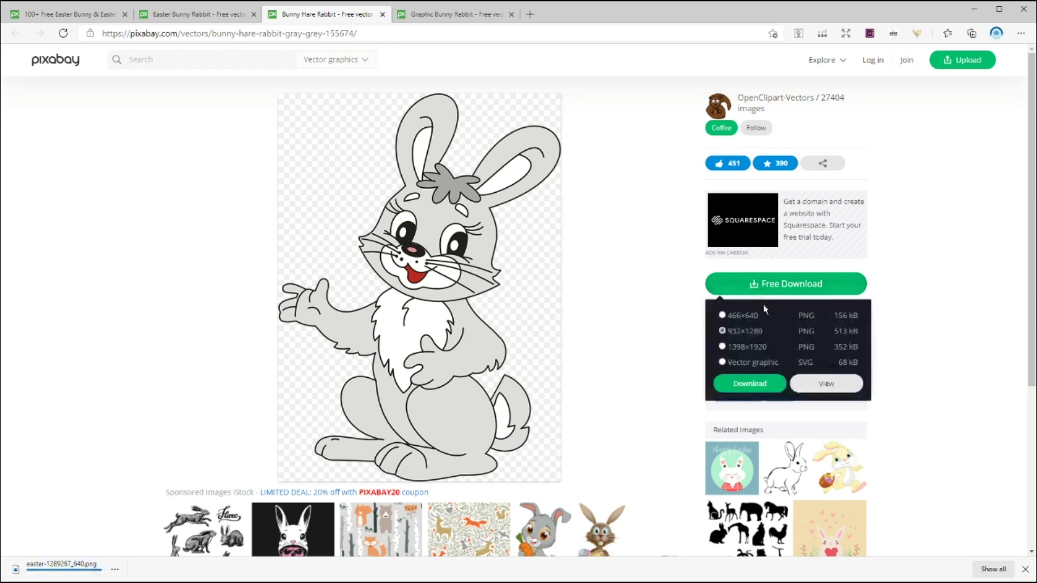
{"action": "left_click", "coordinate": [749, 384]}
{"action": "left_click", "coordinate": [456, 15]}
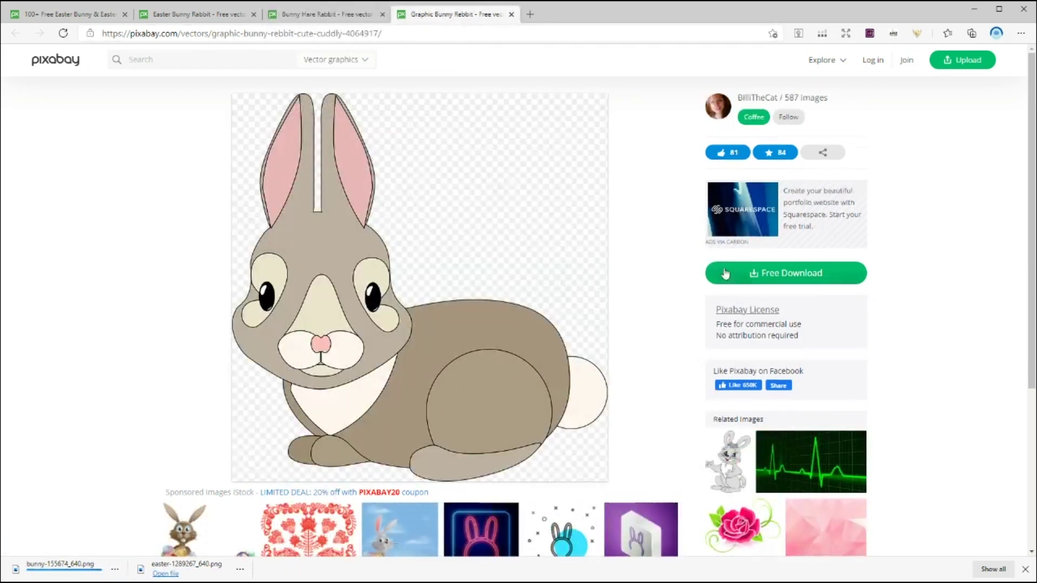
{"action": "left_click", "coordinate": [759, 274]}
{"action": "left_click", "coordinate": [769, 373]}
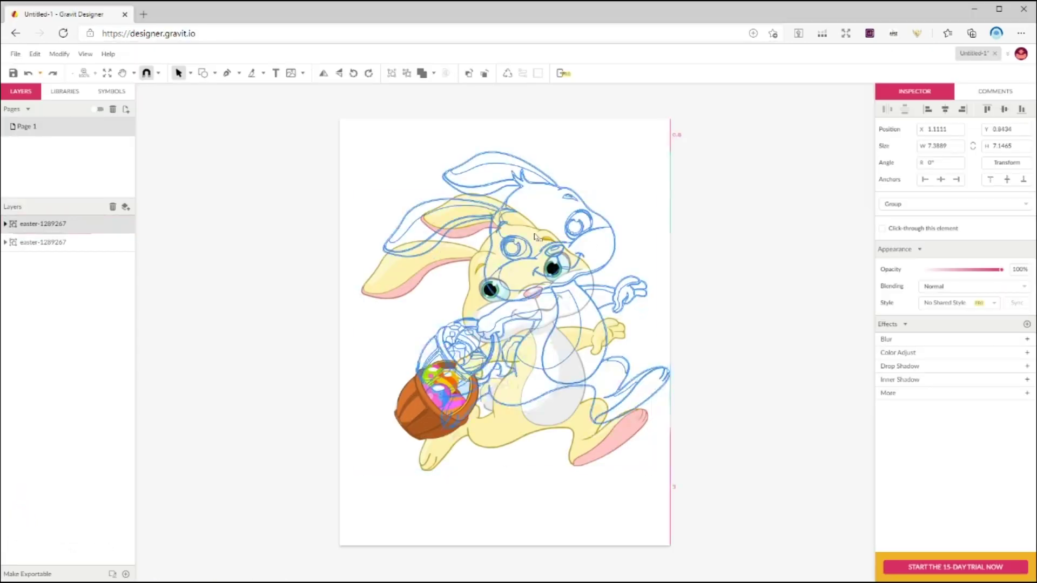
Shrink the duplicate Easter bunny and place it in the page's upper right corner as the color reference
{"action": "left_click_drag", "start_coordinate": [538, 251], "coordinate": [559, 210]}
{"action": "left_click_drag", "start_coordinate": [672, 151], "coordinate": [586, 233]}
{"action": "left_click_drag", "start_coordinate": [545, 316], "coordinate": [635, 209]}
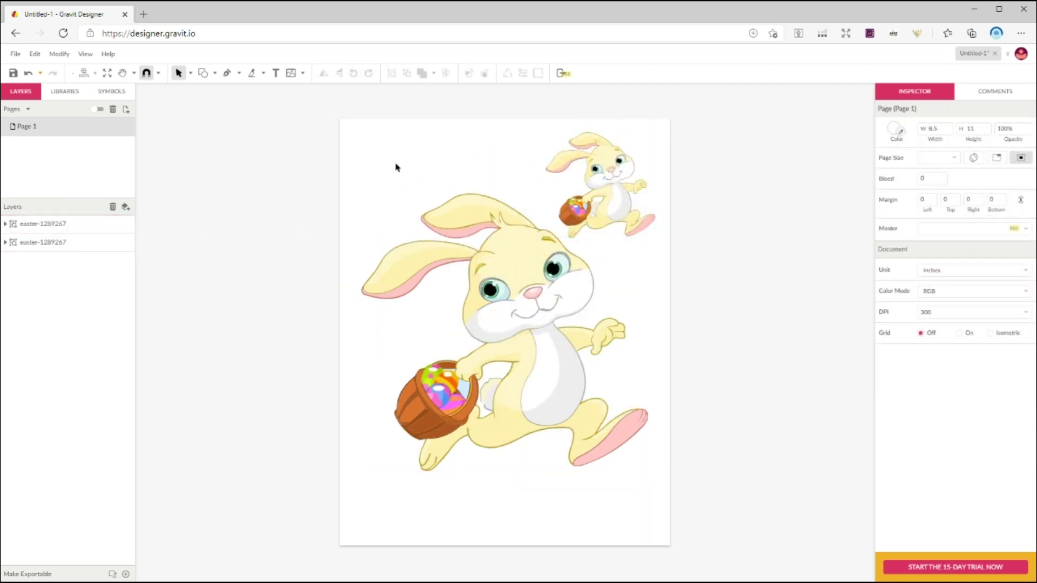
Select all paths of the large Easter bunny and set their fill to white, #FFFFFF
{"action": "left_click", "coordinate": [5, 242]}
{"action": "left_click", "coordinate": [70, 265]}
{"action": "scroll", "coordinate": [96, 377], "scroll_direction": "down", "scroll_amount": 20}
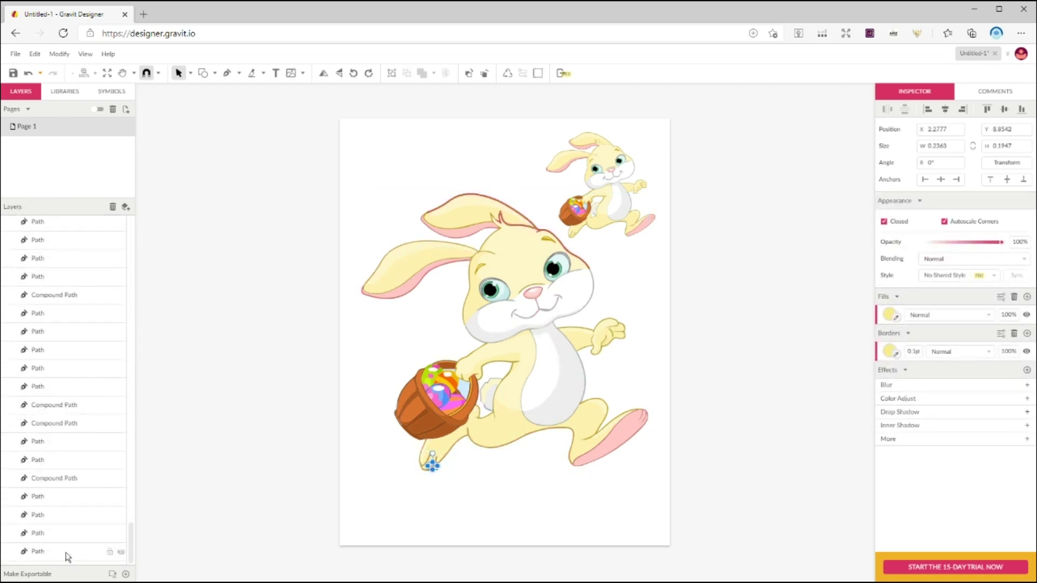
{"action": "left_click", "coordinate": [68, 558], "text": "shift"}
{"action": "left_click", "coordinate": [890, 316]}
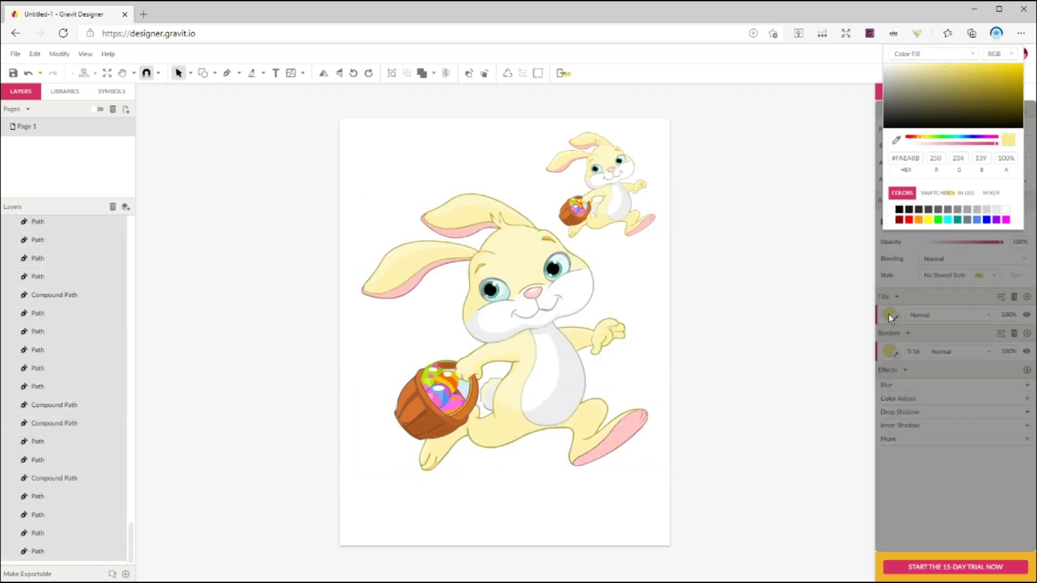
{"action": "left_click", "coordinate": [1007, 211]}
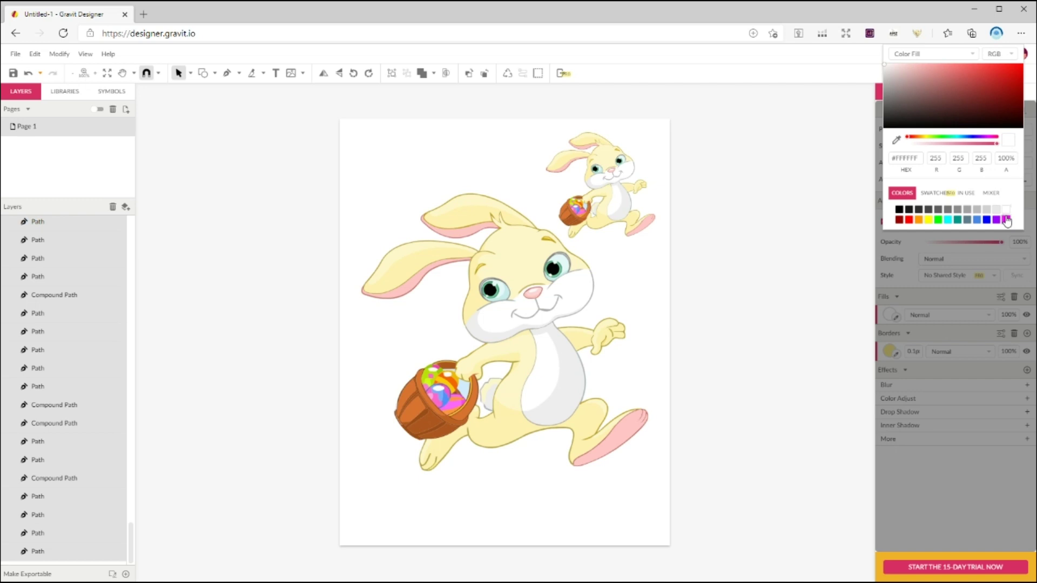
Set the border color of the large bunny's selected paths to black, #000000
{"action": "left_click", "coordinate": [889, 351]}
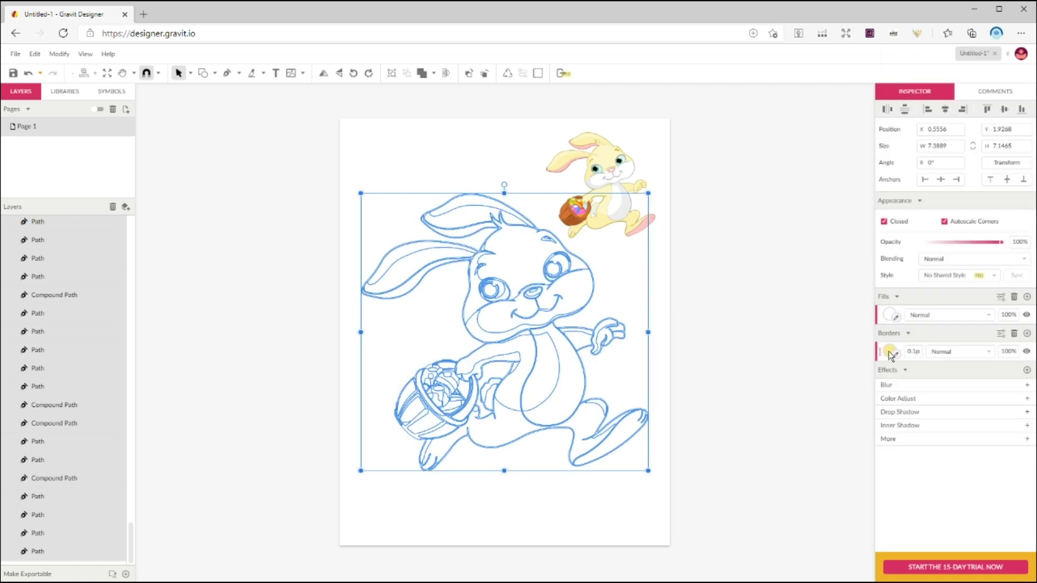
{"action": "left_click", "coordinate": [889, 351]}
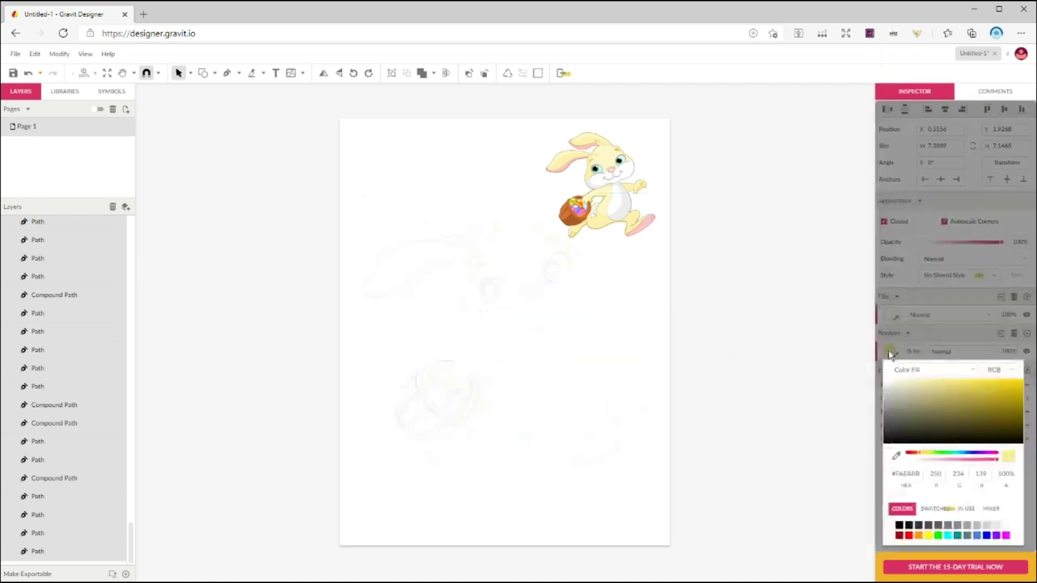
{"action": "left_click", "coordinate": [900, 526]}
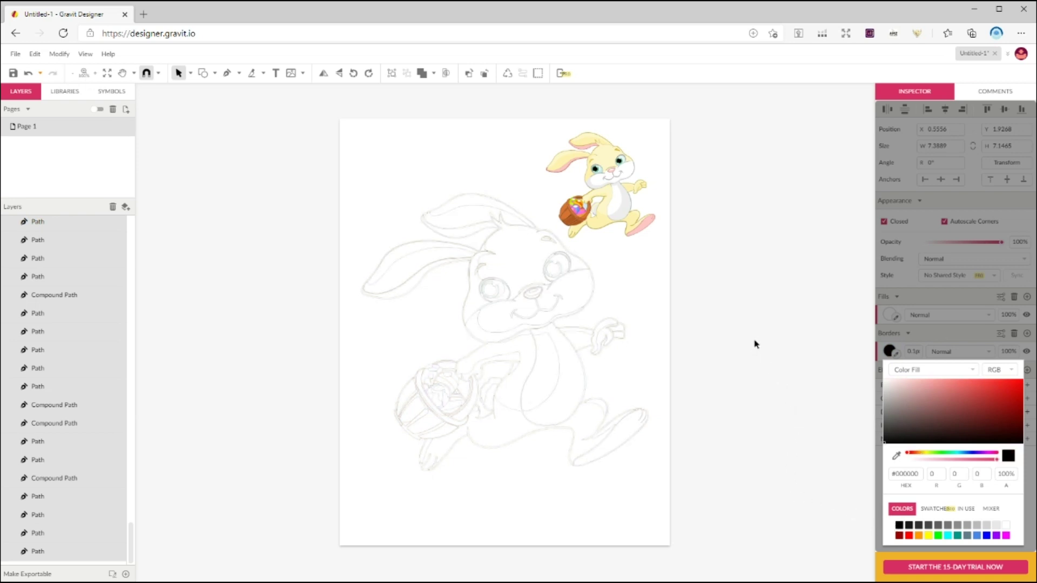
{"action": "left_click", "coordinate": [831, 343]}
Draw a horizontal line about 7.4 in long beneath the bunny and cross it with five vertical lines about 1 in tall
{"action": "left_click", "coordinate": [214, 72]}
{"action": "left_click", "coordinate": [232, 86]}
{"action": "left_click_drag", "start_coordinate": [361, 514], "coordinate": [648, 514]}
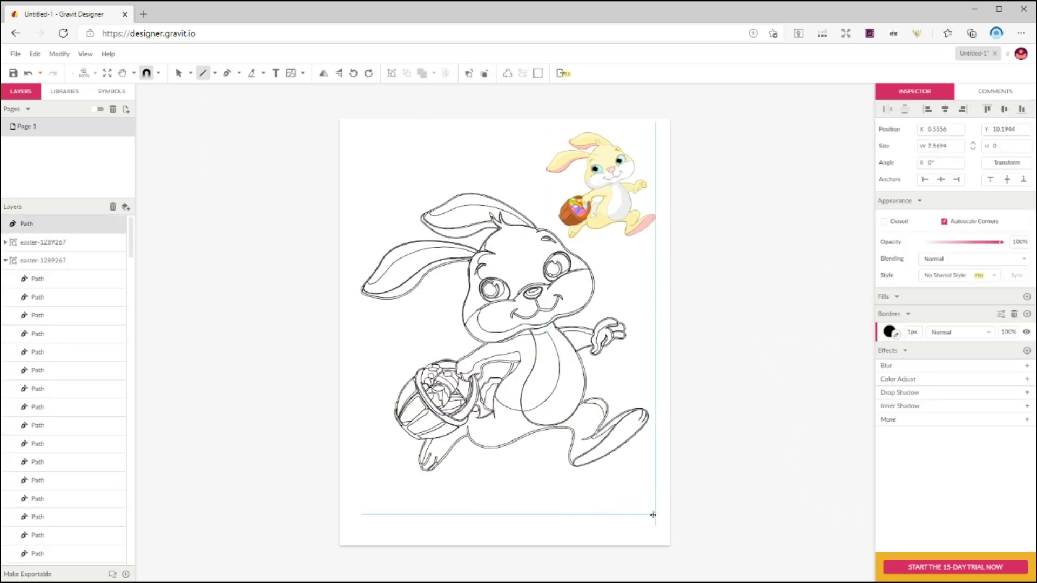
{"action": "left_click", "coordinate": [205, 107]}
{"action": "left_click", "coordinate": [203, 73]}
{"action": "mouse_move", "coordinate": [391, 494]}
{"action": "left_mouse_down"}
{"action": "mouse_move", "coordinate": [392, 533]}
{"action": "mouse_move", "coordinate": [435, 534]}
{"action": "left_mouse_up"}
{"action": "left_click_drag", "start_coordinate": [435, 533], "coordinate": [480, 534], "text": "alt"}
{"action": "left_click_drag", "start_coordinate": [525, 493], "coordinate": [525, 535]}
{"action": "left_click_drag", "start_coordinate": [575, 493], "coordinate": [576, 535]}
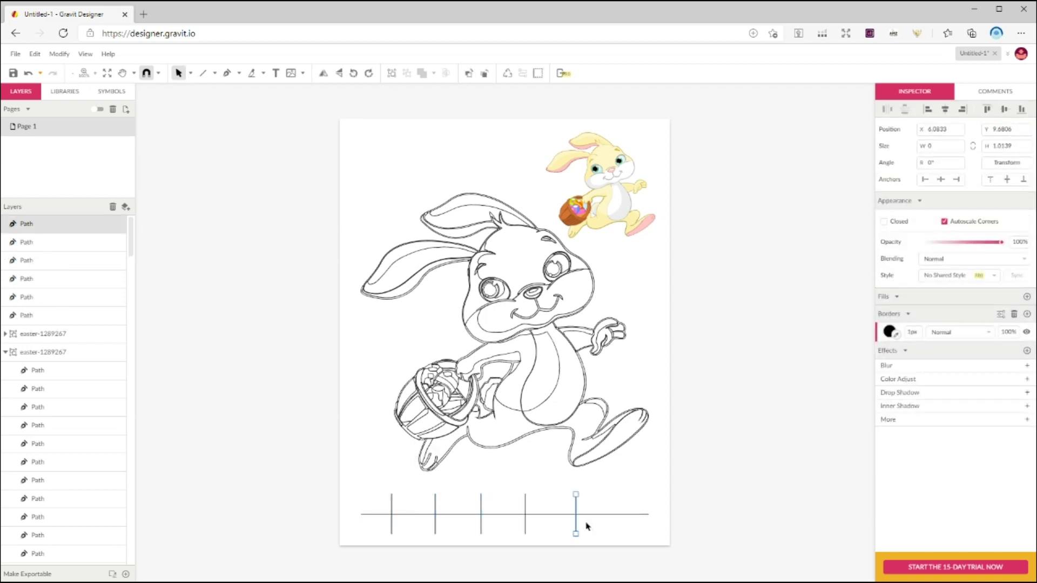
Frame the lines with a rectangle about 7.39 × 1.01 in to form a grouped, evenly spaced six-column grid, and move it up slightly
{"action": "left_click", "coordinate": [214, 73]}
{"action": "left_click", "coordinate": [238, 103]}
{"action": "left_click_drag", "start_coordinate": [361, 494], "coordinate": [648, 534]}
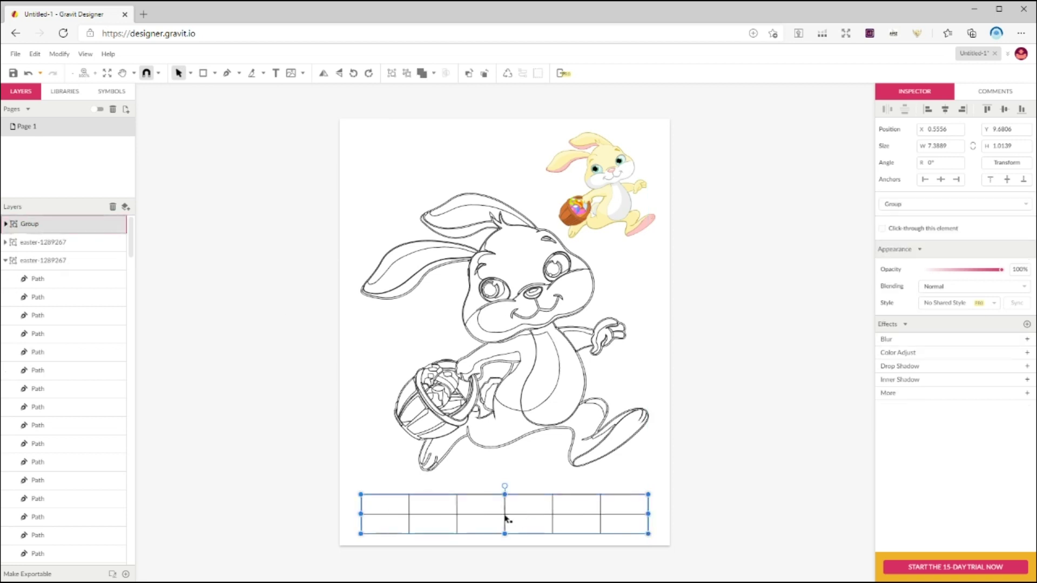
{"action": "left_click_drag", "start_coordinate": [505, 516], "coordinate": [510, 502], "text": "alt"}
{"action": "left_click", "coordinate": [711, 502]}
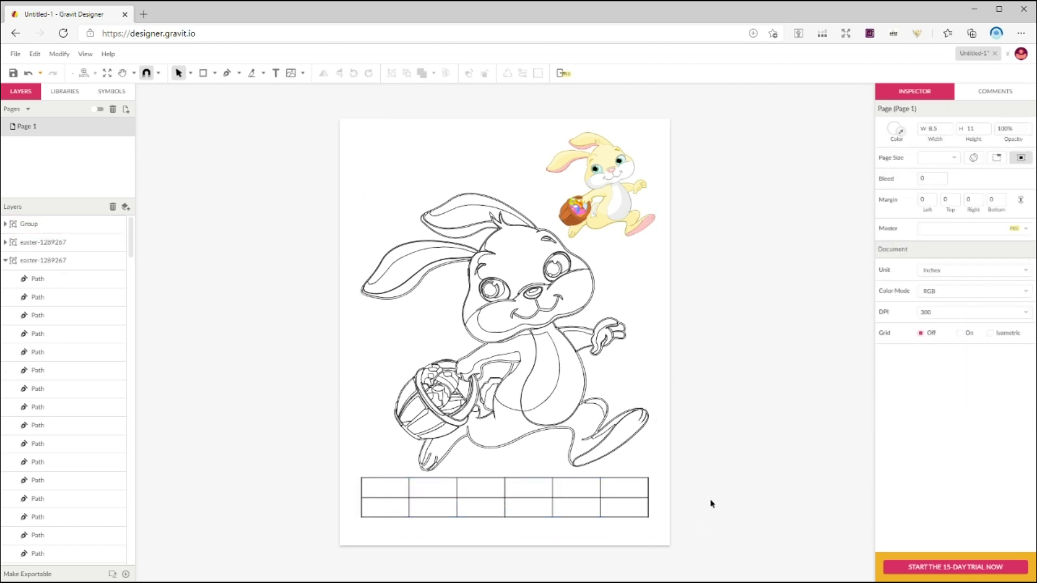
Place the number 1 on the bunny's forehead and copy it onto the upper ear
{"action": "left_click", "coordinate": [512, 260]}
{"action": "type", "text": "1"}
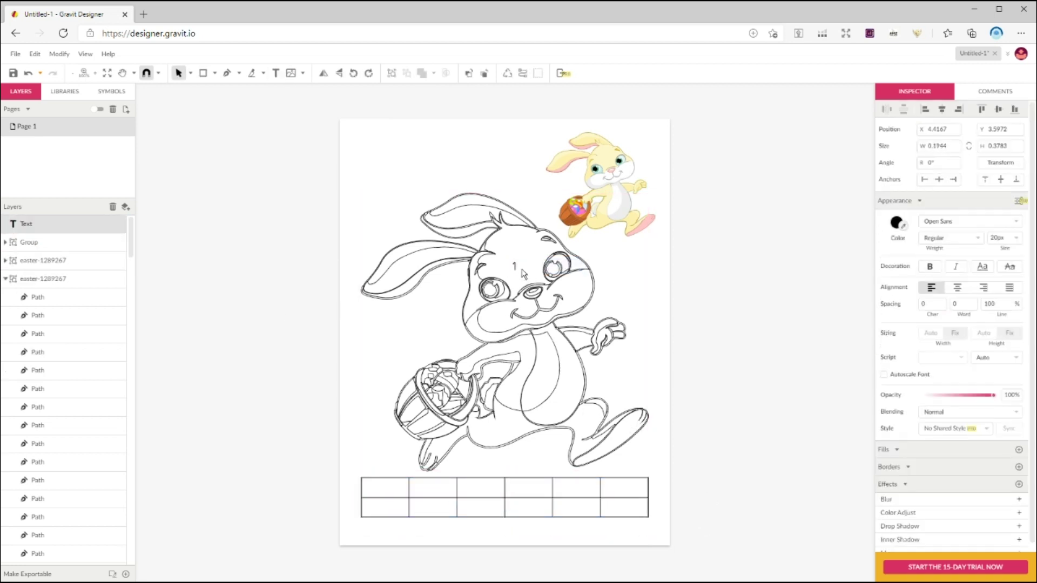
{"action": "key", "text": "Escape"}
{"action": "left_click_drag", "start_coordinate": [516, 269], "coordinate": [469, 222], "text": "alt"}
{"action": "left_click", "coordinate": [754, 310]}
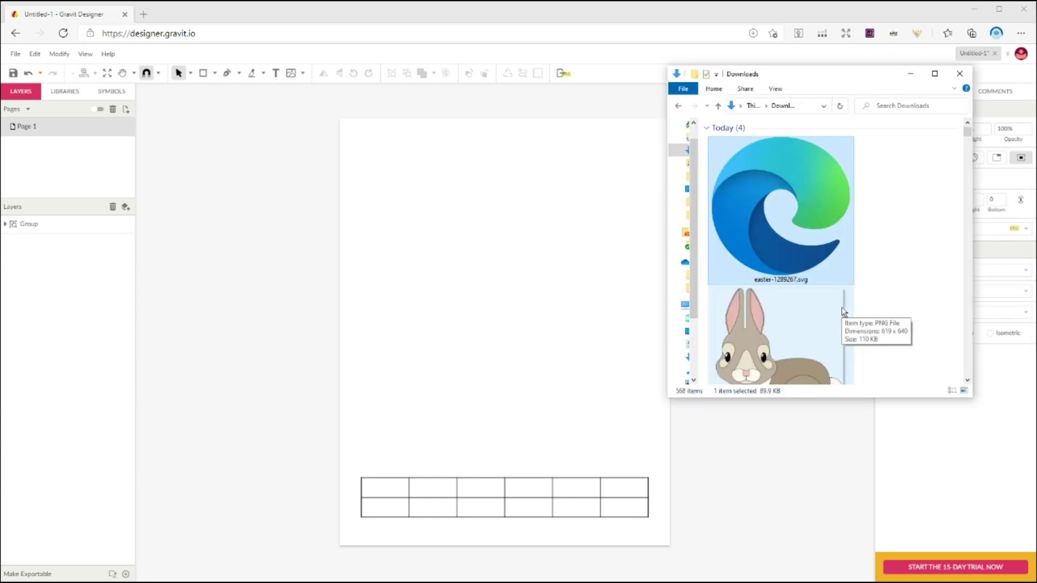
Insert the graphic-4064917_640 rabbit image from Downloads, shrink it to about 5.33 in wide and place it above the grid
{"action": "left_click", "coordinate": [788, 336]}
{"action": "left_click_drag", "start_coordinate": [755, 324], "coordinate": [514, 317]}
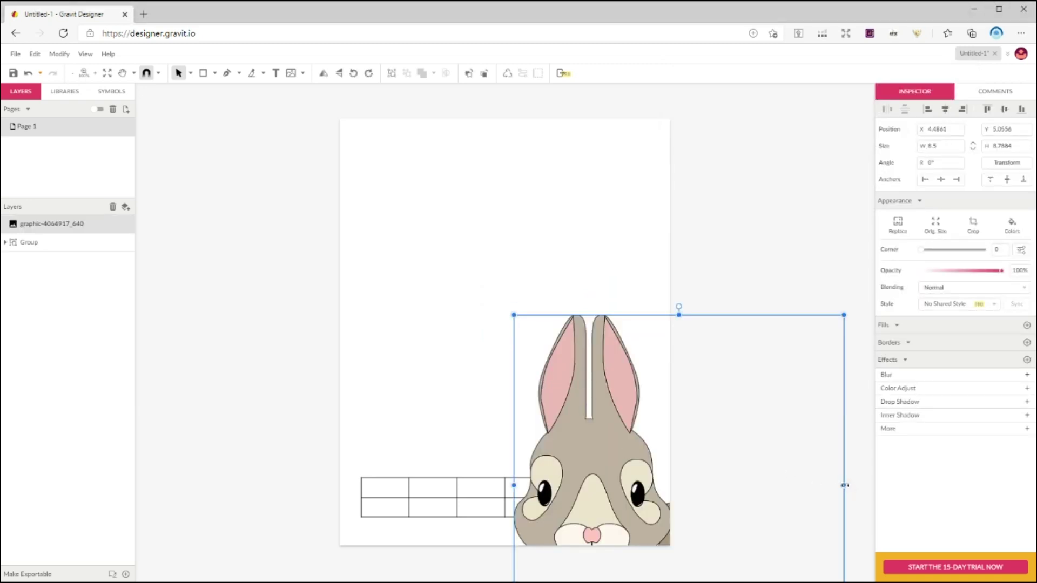
{"action": "left_click_drag", "start_coordinate": [837, 484], "coordinate": [782, 484]}
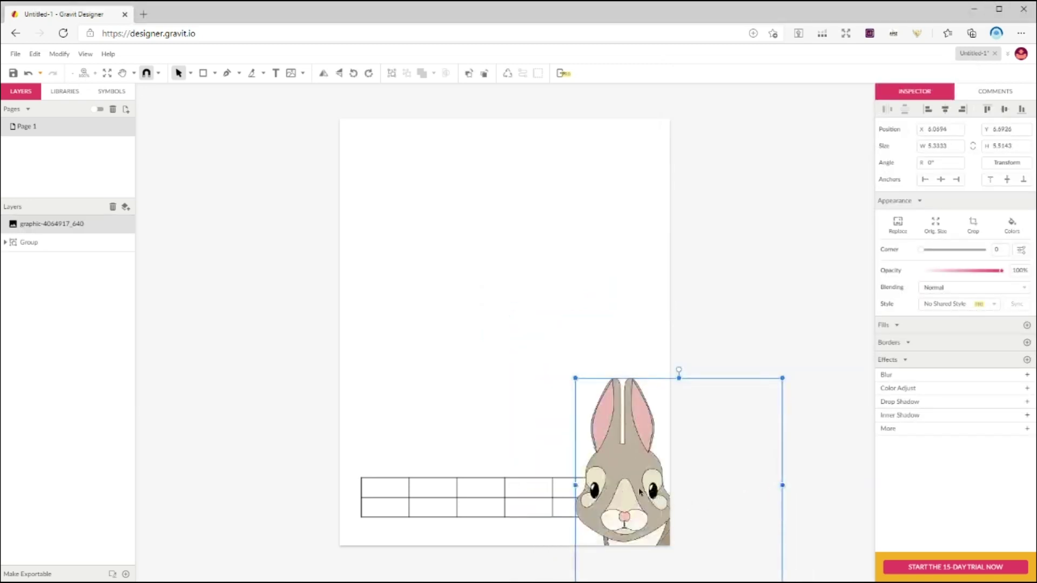
{"action": "left_click_drag", "start_coordinate": [635, 493], "coordinate": [459, 321]}
{"action": "left_click_drag", "start_coordinate": [537, 353], "coordinate": [552, 353]}
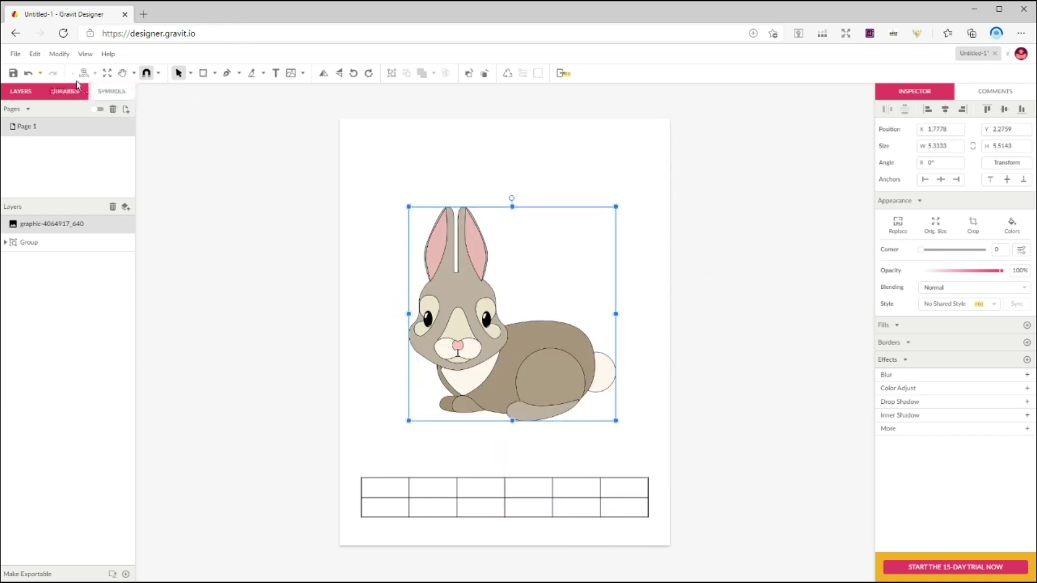
Vectorize the rabbit image and scale the resulting group down to about 5.63 in wide
{"action": "left_click", "coordinate": [58, 54]}
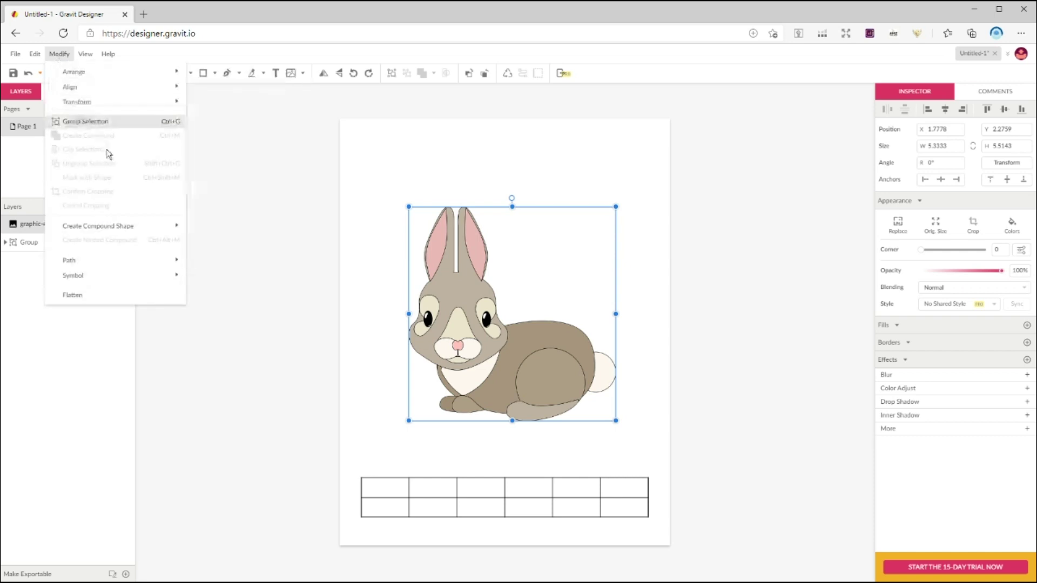
{"action": "mouse_move", "coordinate": [167, 265]}
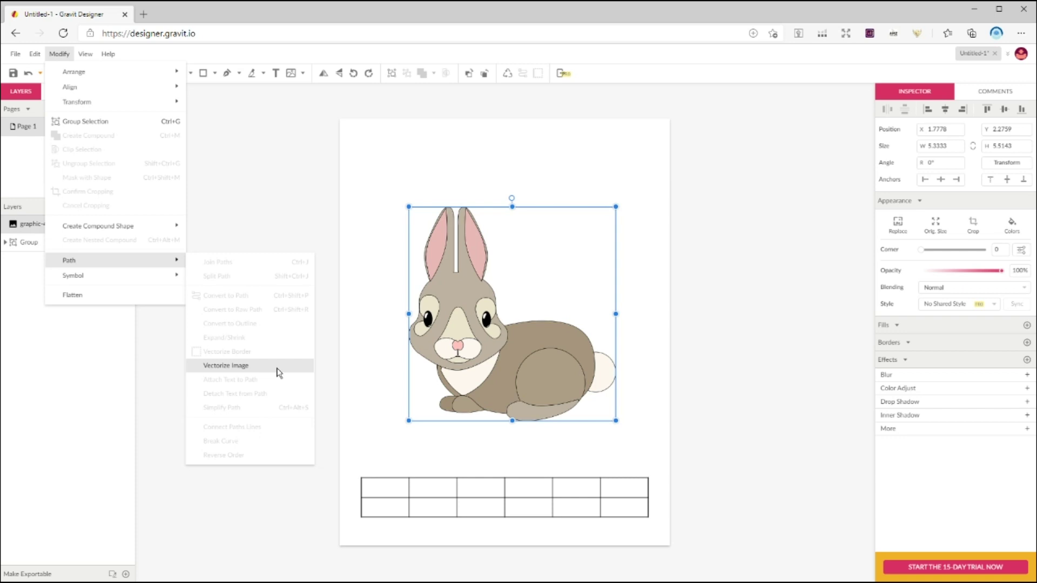
{"action": "left_click", "coordinate": [225, 366]}
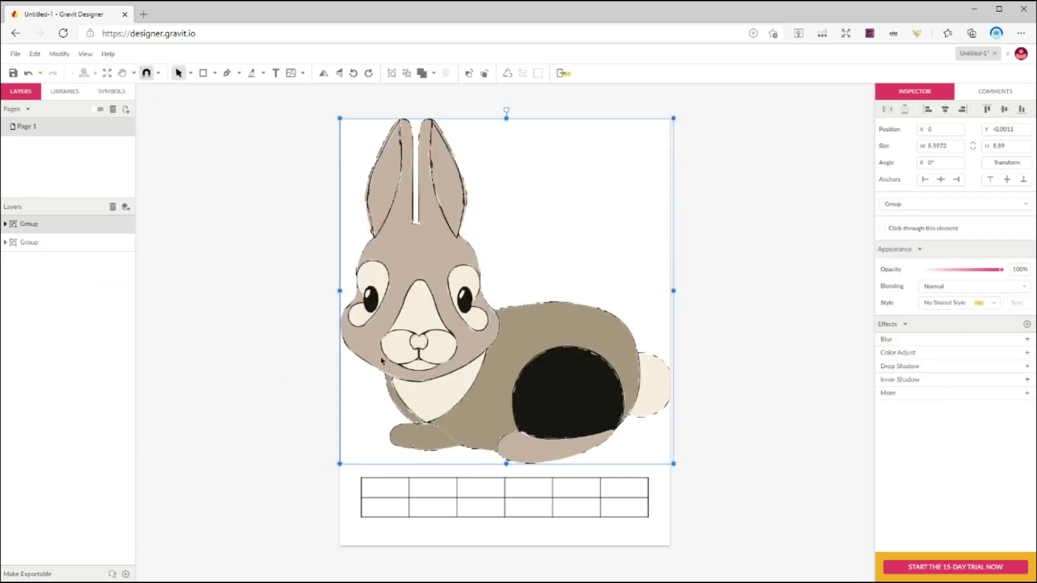
{"action": "left_click_drag", "start_coordinate": [673, 292], "coordinate": [616, 292]}
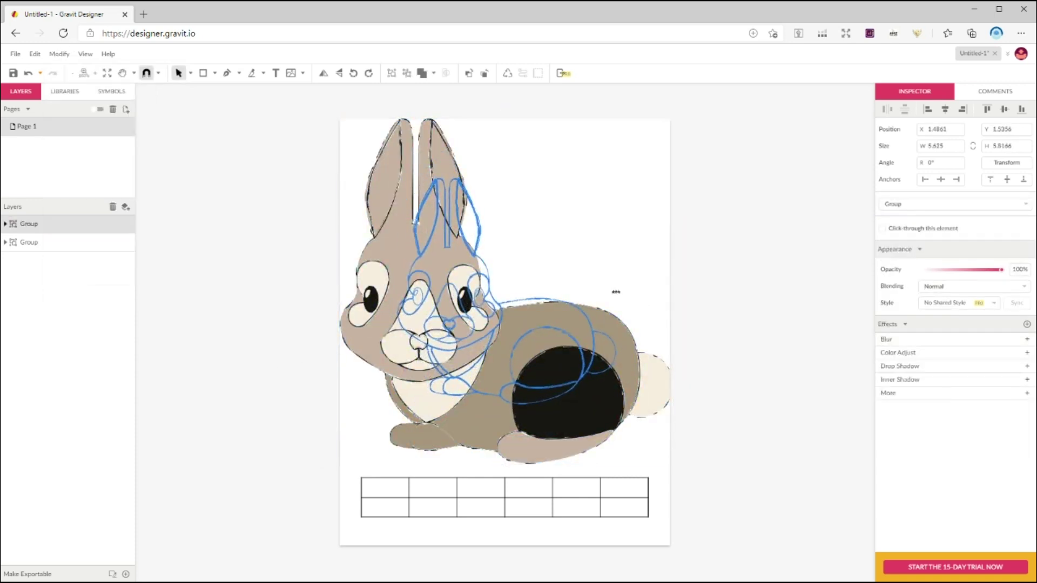
Select all paths in the vectorized rabbit group and set their fill to white
{"action": "left_click", "coordinate": [5, 224]}
{"action": "left_click", "coordinate": [39, 242]}
{"action": "scroll", "coordinate": [62, 373], "scroll_direction": "down", "scroll_amount": 5}
{"action": "scroll", "coordinate": [63, 377], "scroll_direction": "down", "scroll_amount": 20}
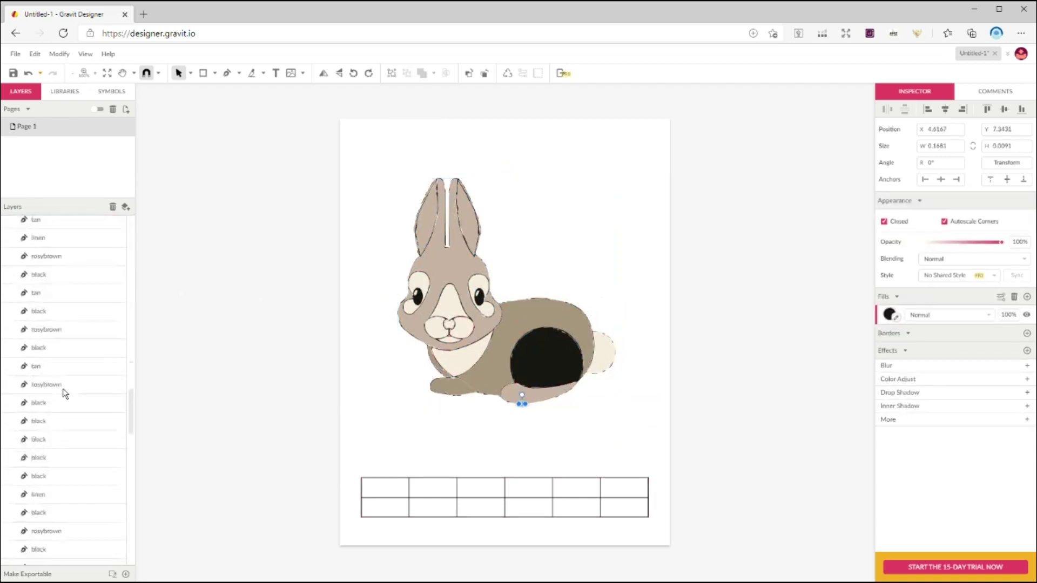
{"action": "left_click", "coordinate": [74, 533], "text": "shift"}
{"action": "left_click", "coordinate": [888, 313]}
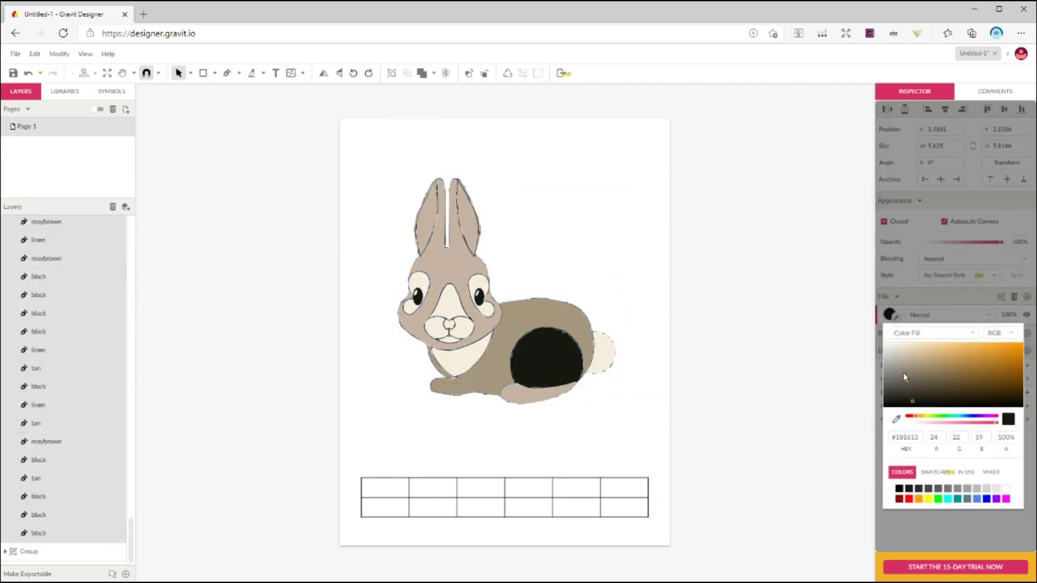
{"action": "left_click", "coordinate": [1013, 495]}
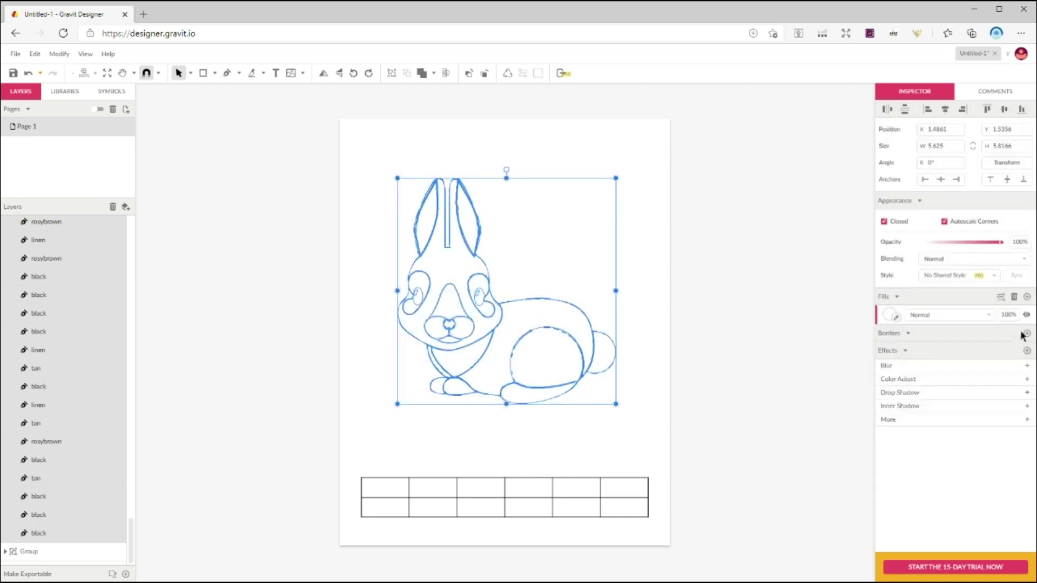
Add a 1 px black border to the rabbit's paths and remove the surplus duplicate border
{"action": "double_click", "coordinate": [1027, 336]}
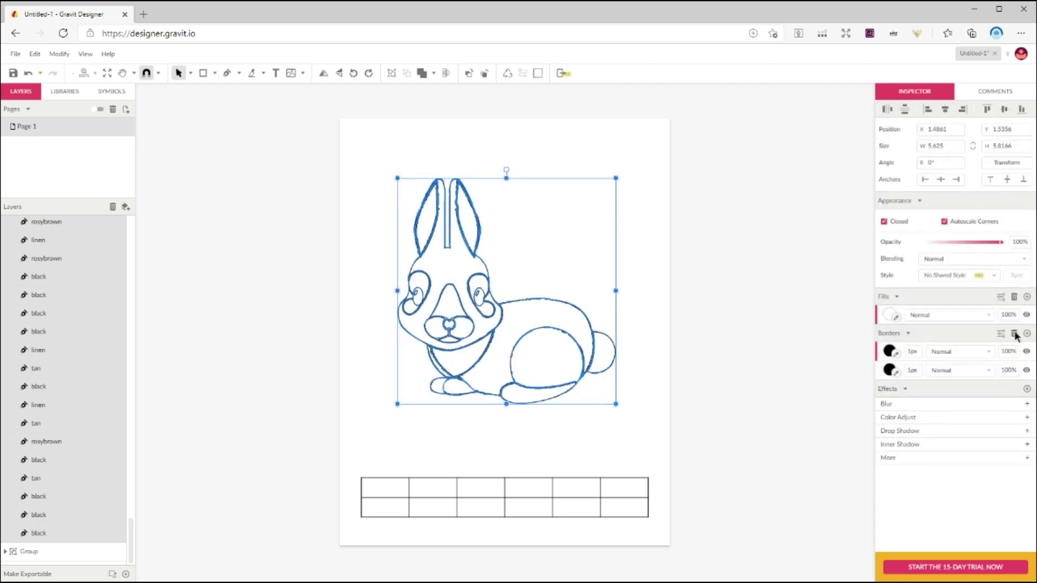
{"action": "left_click", "coordinate": [1014, 334]}
{"action": "left_click", "coordinate": [678, 296]}
Move the outlined rabbit down toward the grid and enlarge it slightly
{"action": "left_click_drag", "start_coordinate": [317, 150], "coordinate": [680, 400]}
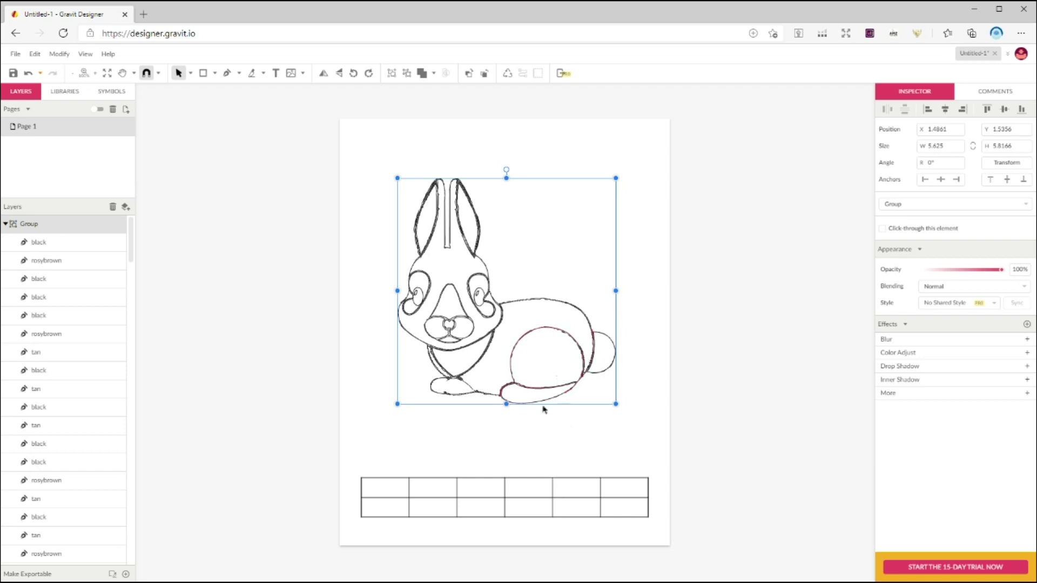
{"action": "left_click_drag", "start_coordinate": [553, 394], "coordinate": [553, 421]}
{"action": "left_click_drag", "start_coordinate": [620, 325], "coordinate": [648, 332]}
{"action": "left_click", "coordinate": [712, 331]}
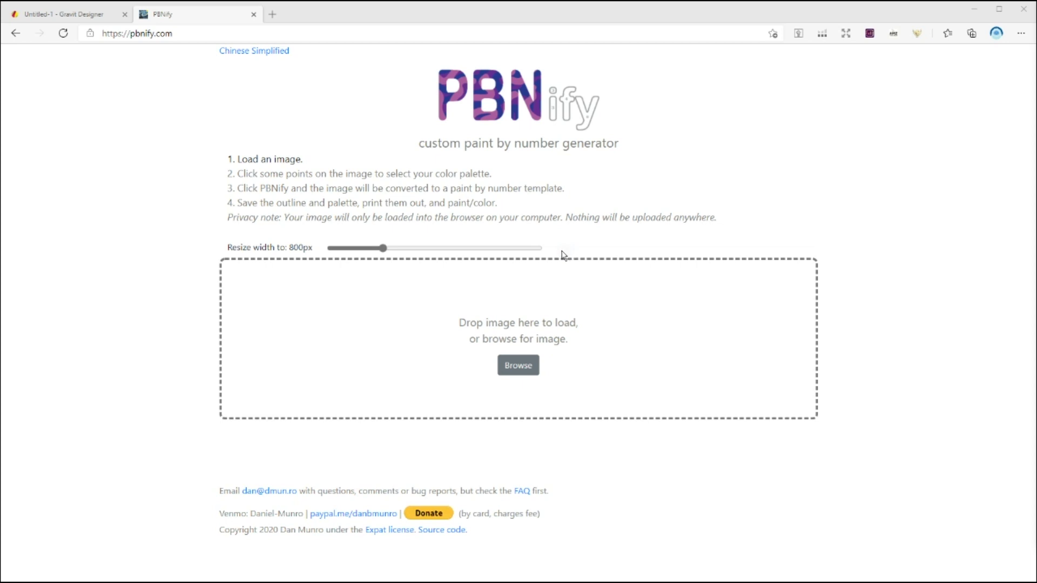
Load the gray bunny image in PBNify and sample light gray from the ear, darker gray from the hair and black from the eye
{"action": "left_click", "coordinate": [519, 365]}
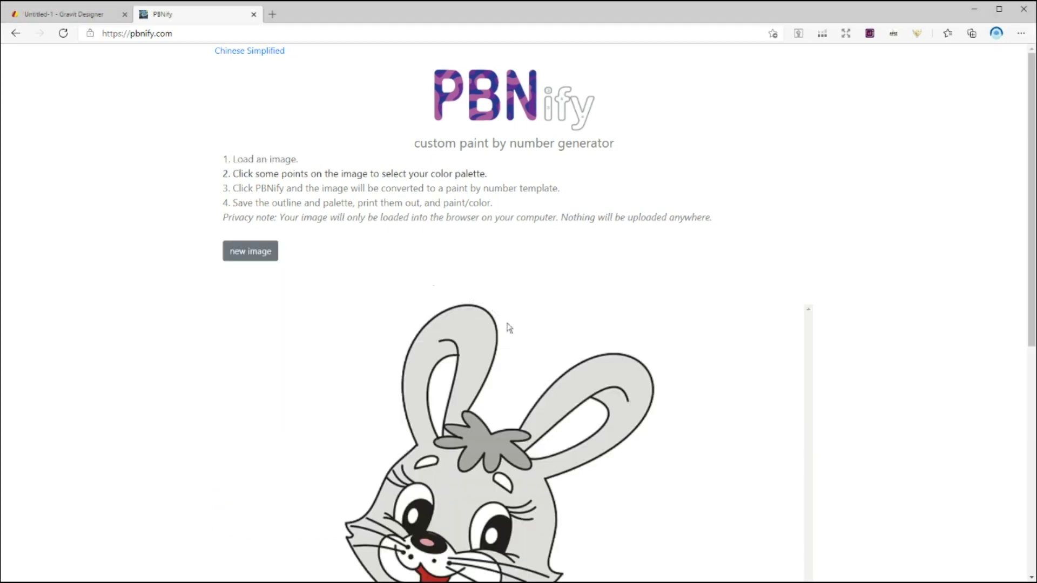
{"action": "left_click", "coordinate": [476, 336]}
{"action": "scroll", "coordinate": [476, 337], "scroll_direction": "down", "scroll_amount": 3}
{"action": "left_click", "coordinate": [494, 287]}
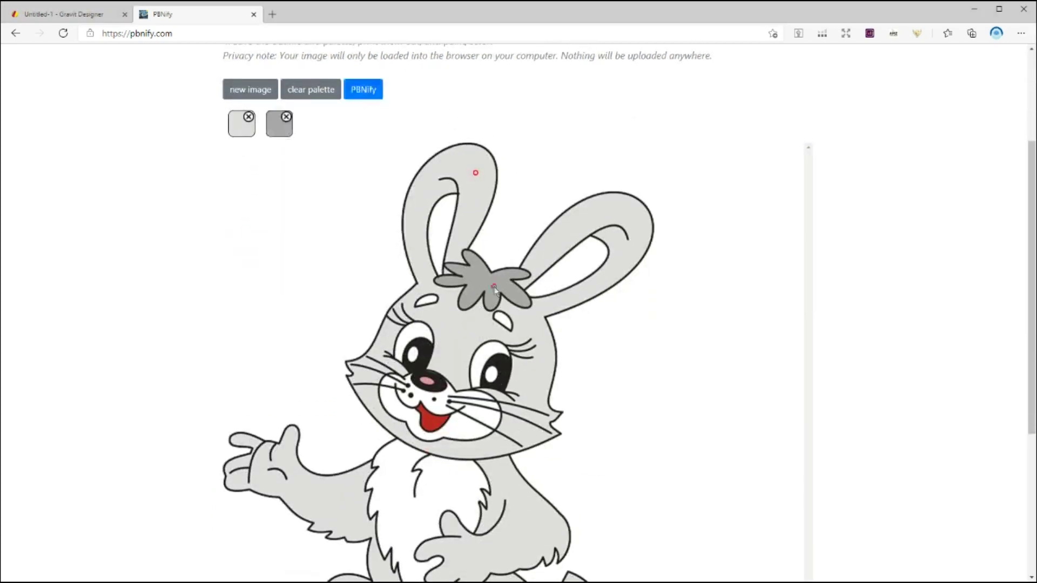
{"action": "left_click", "coordinate": [500, 360]}
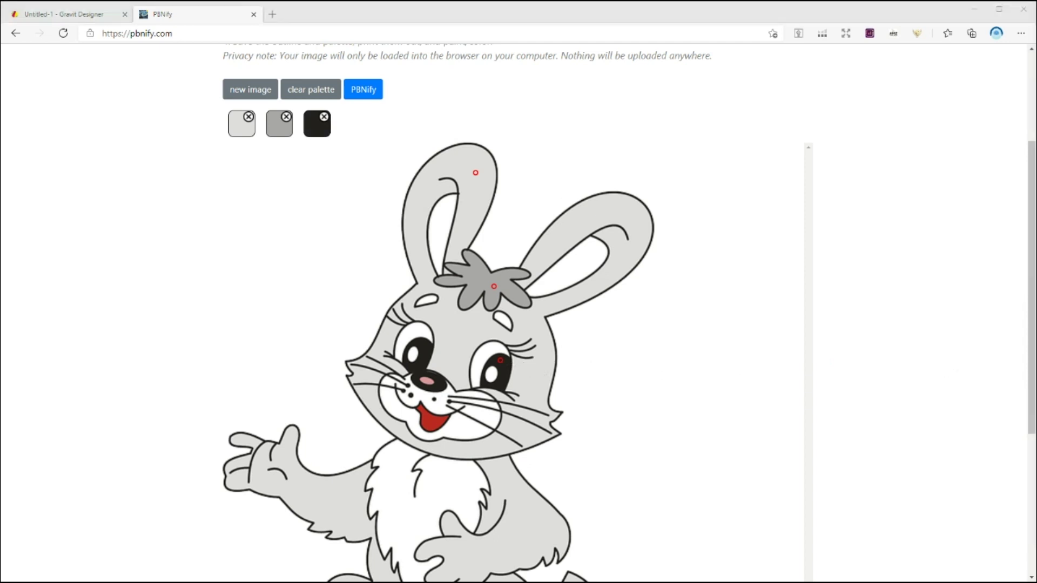
Add red from the mouth, pink from the nose and white from the chest to the color palette
{"action": "left_click", "coordinate": [432, 420]}
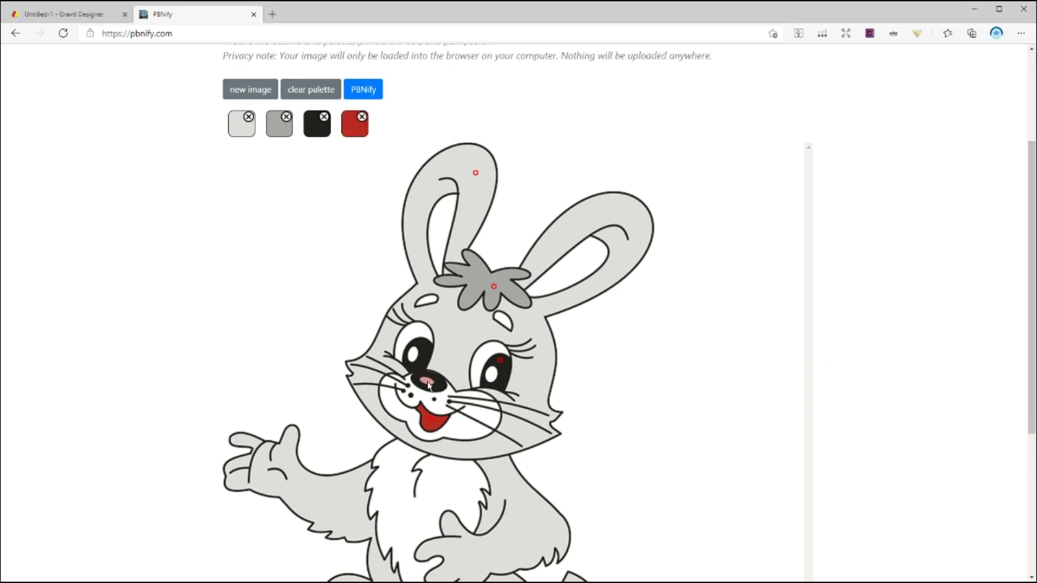
{"action": "left_click", "coordinate": [428, 385]}
{"action": "scroll", "coordinate": [508, 373], "scroll_direction": "down", "scroll_amount": 5}
{"action": "scroll", "coordinate": [508, 367], "scroll_direction": "up", "scroll_amount": 3}
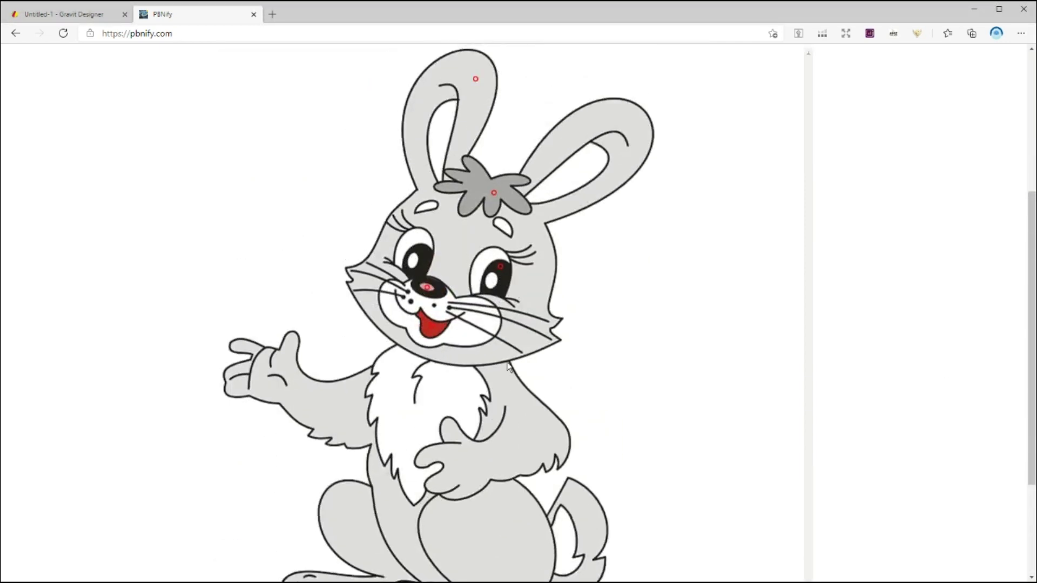
{"action": "left_click", "coordinate": [452, 394]}
{"action": "scroll", "coordinate": [453, 394], "scroll_direction": "up", "scroll_amount": 2}
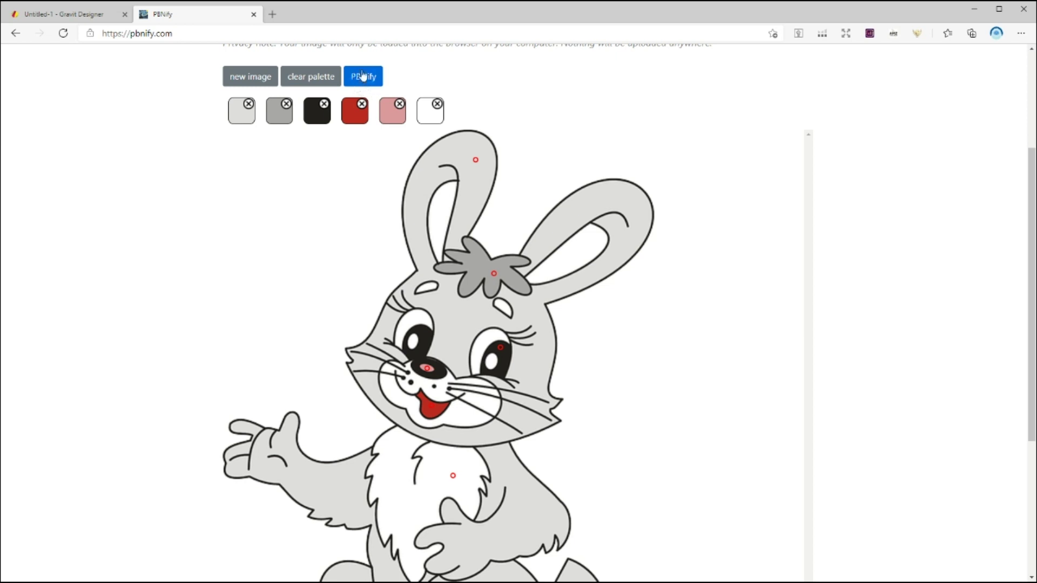
Convert the bunny image into a paint-by-number template with the chosen palette and review the filled version
{"action": "left_click", "coordinate": [369, 79]}
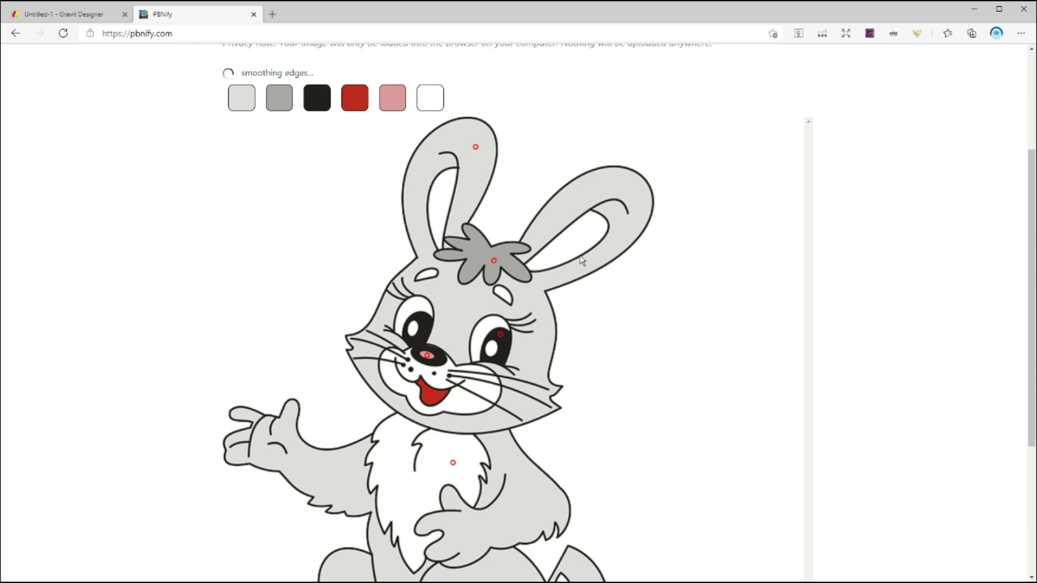
{"action": "scroll", "coordinate": [627, 347], "scroll_direction": "down", "scroll_amount": 5}
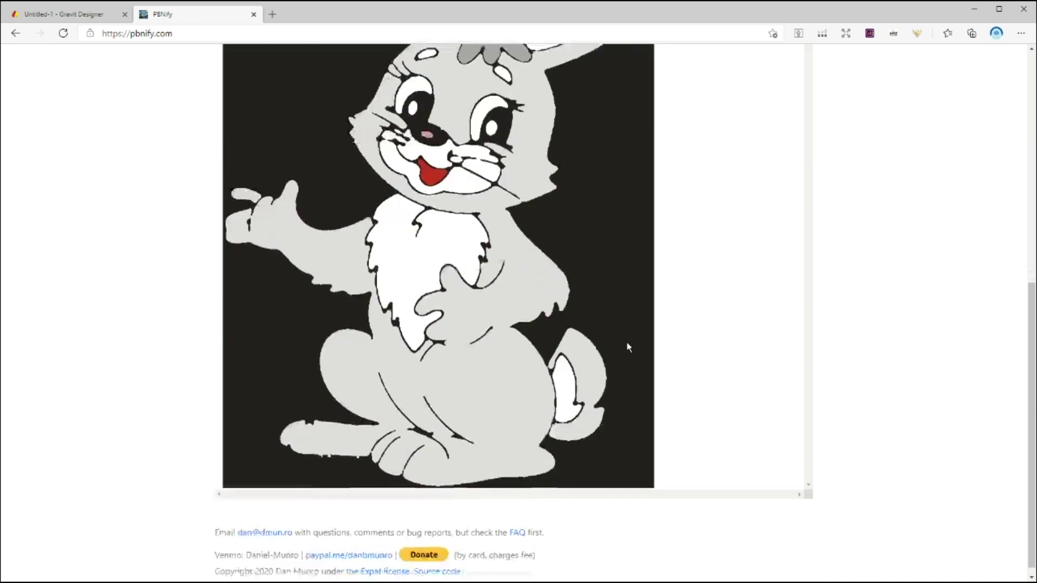
{"action": "scroll", "coordinate": [627, 347], "scroll_direction": "up", "scroll_amount": 6}
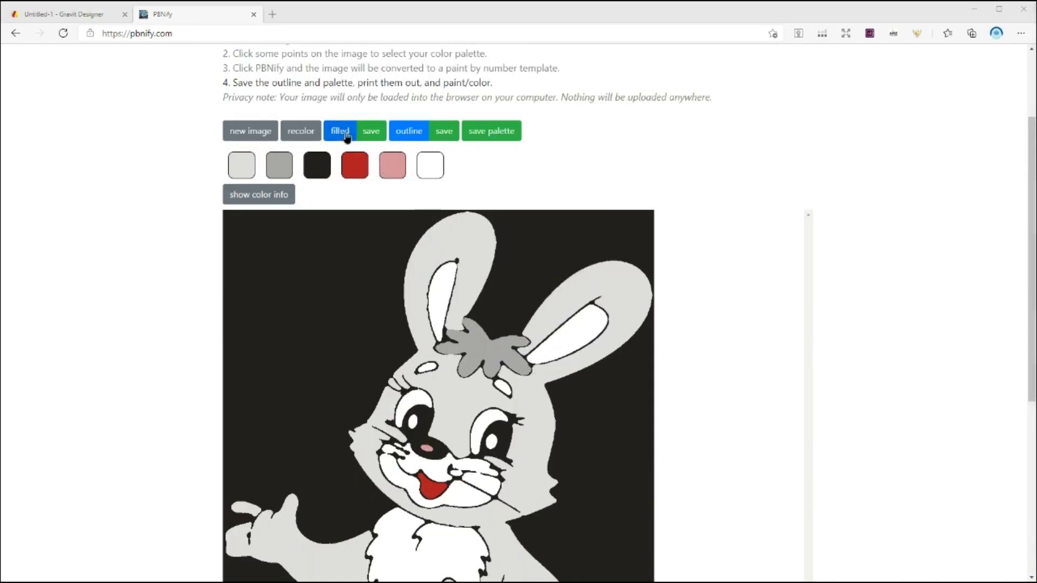
Compare the filled and outline versions of the bunny template, and save the numbered outline as an image
{"action": "left_click", "coordinate": [419, 138]}
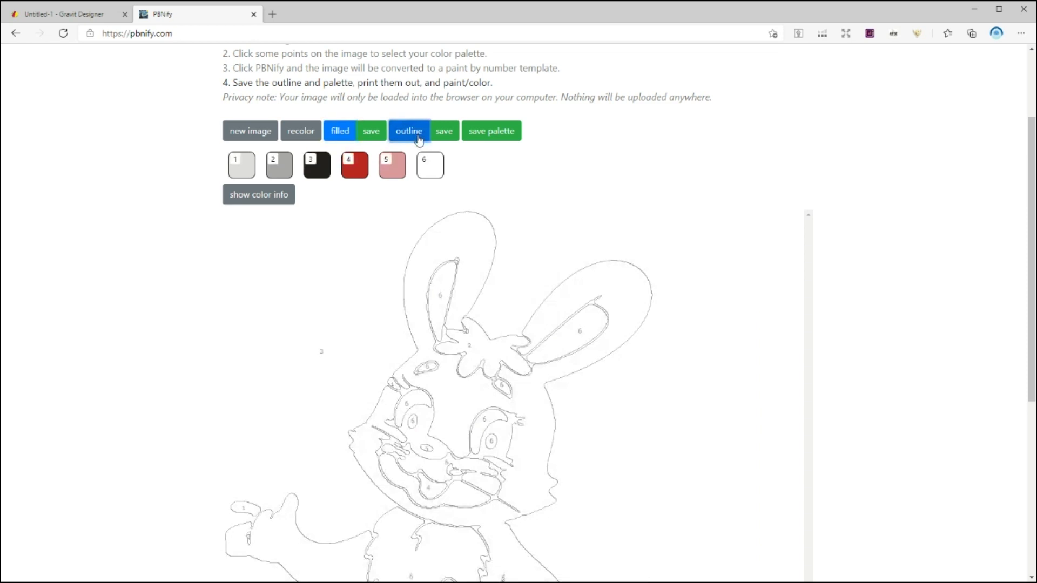
{"action": "left_click", "coordinate": [344, 134]}
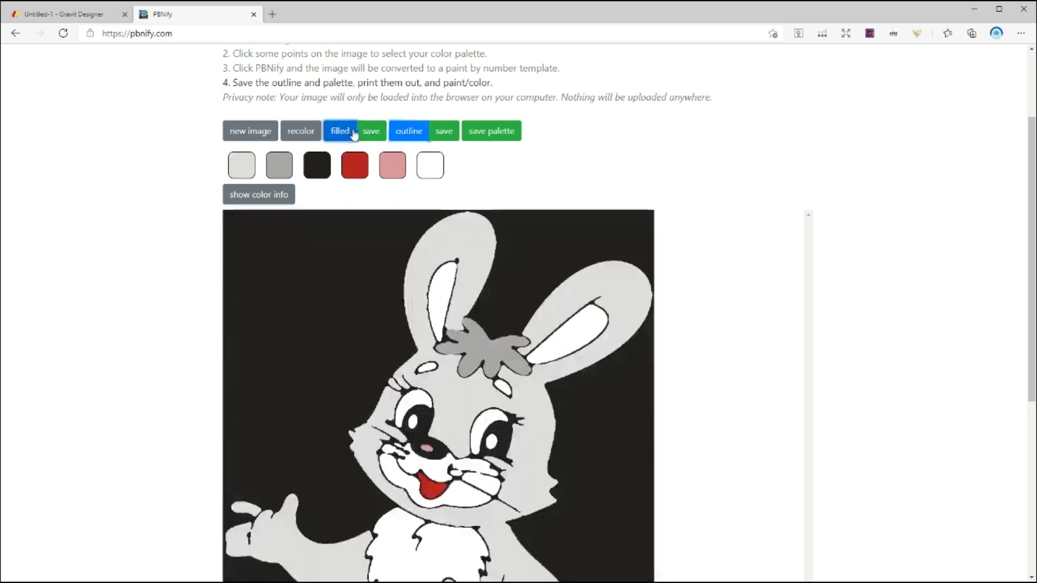
{"action": "left_click", "coordinate": [412, 138]}
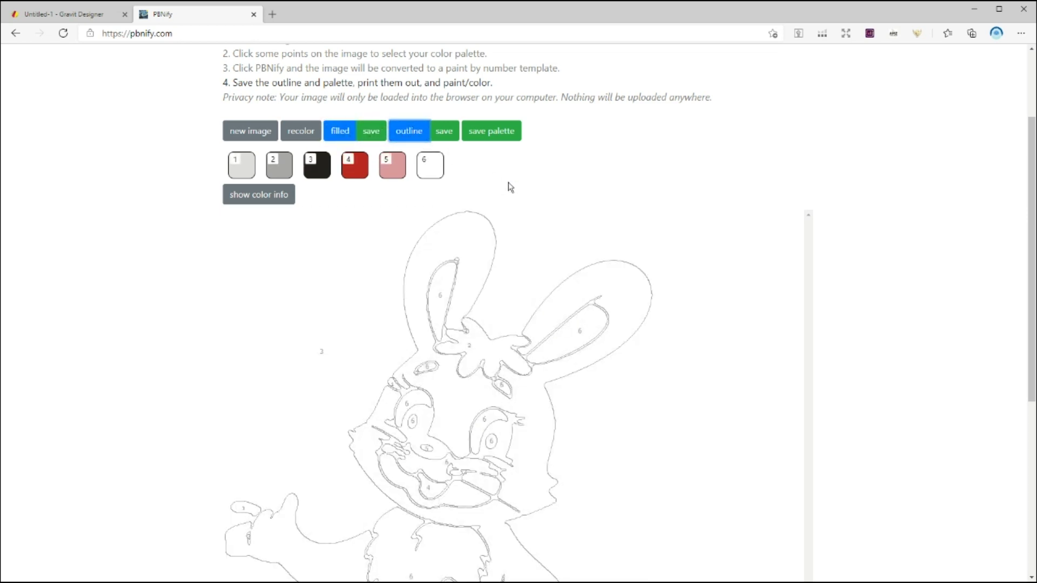
{"action": "scroll", "coordinate": [508, 183], "scroll_direction": "down", "scroll_amount": 1}
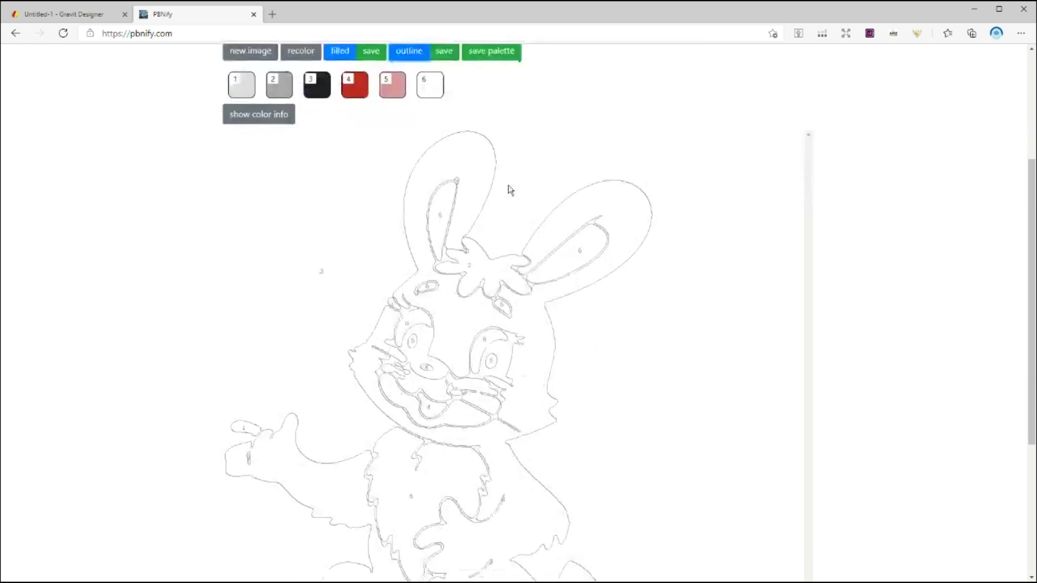
{"action": "right_click", "coordinate": [469, 281]}
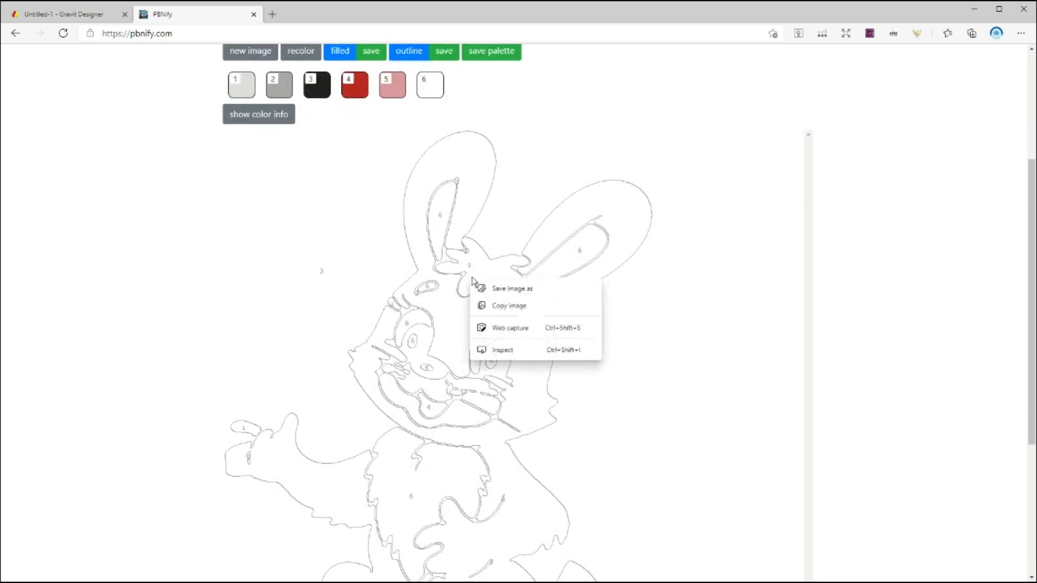
{"action": "left_click", "coordinate": [532, 290]}
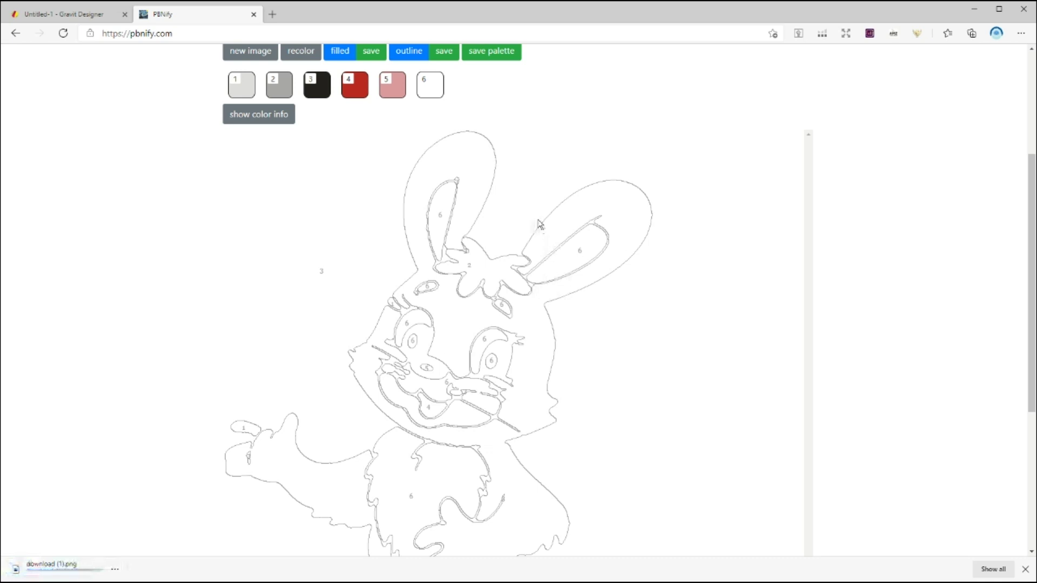
Open the bunny's numbered color palette on its own page, check its image options and close the page
{"action": "scroll", "coordinate": [538, 223], "scroll_direction": "up", "scroll_amount": 1}
{"action": "left_click", "coordinate": [492, 127]}
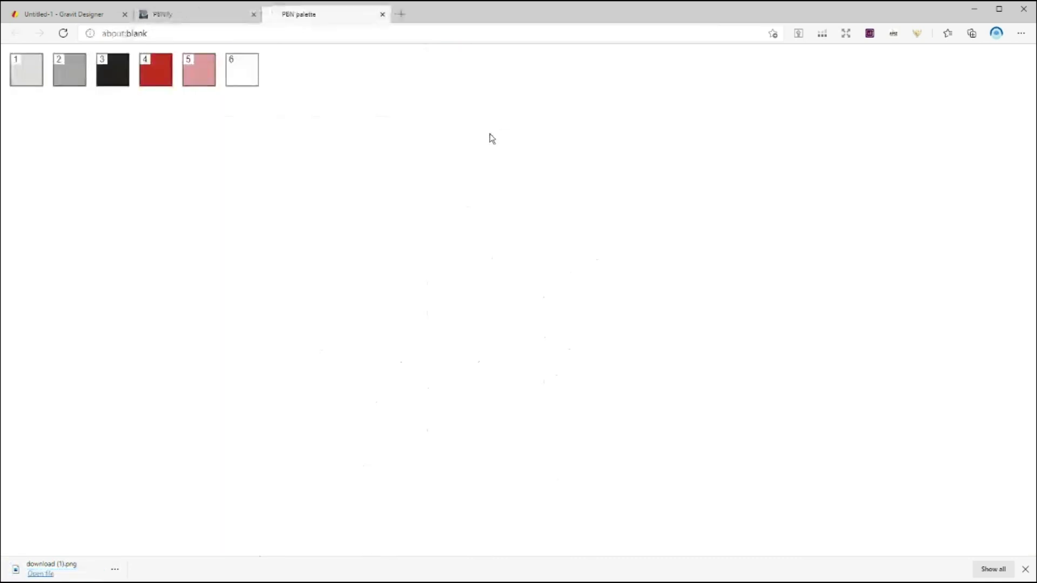
{"action": "right_click", "coordinate": [206, 77]}
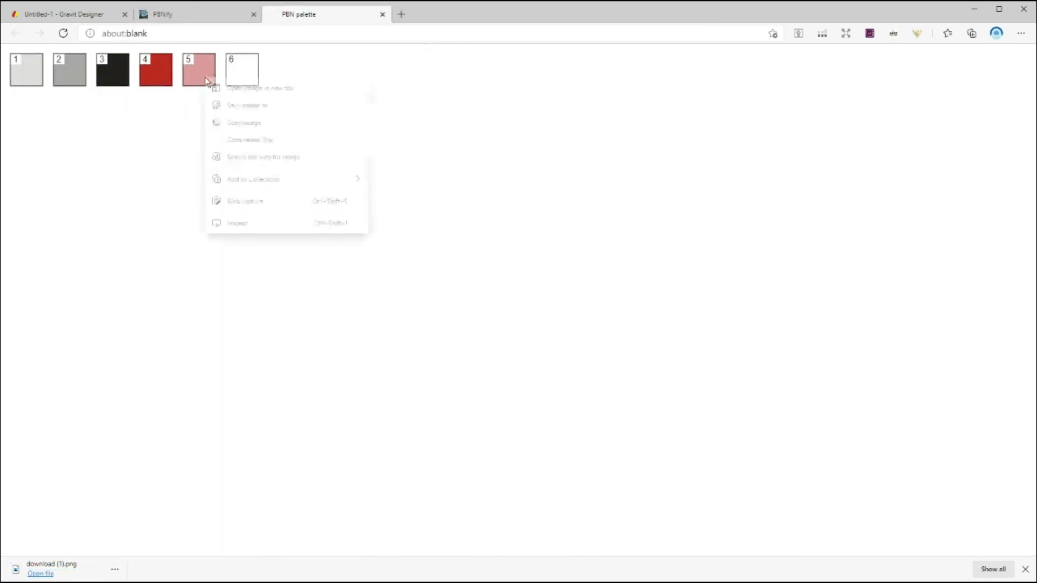
{"action": "left_click", "coordinate": [268, 114]}
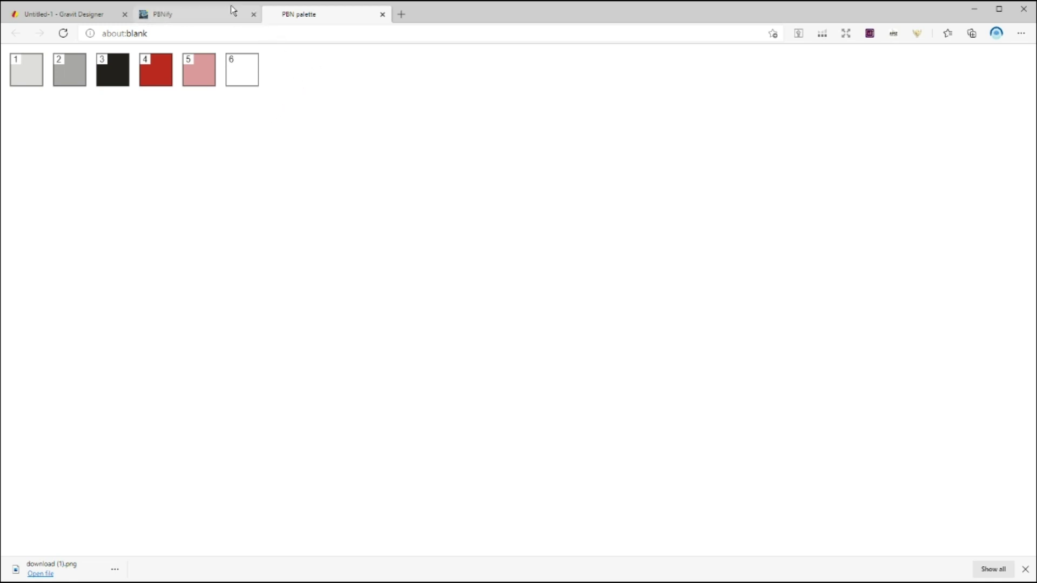
{"action": "left_click", "coordinate": [382, 15]}
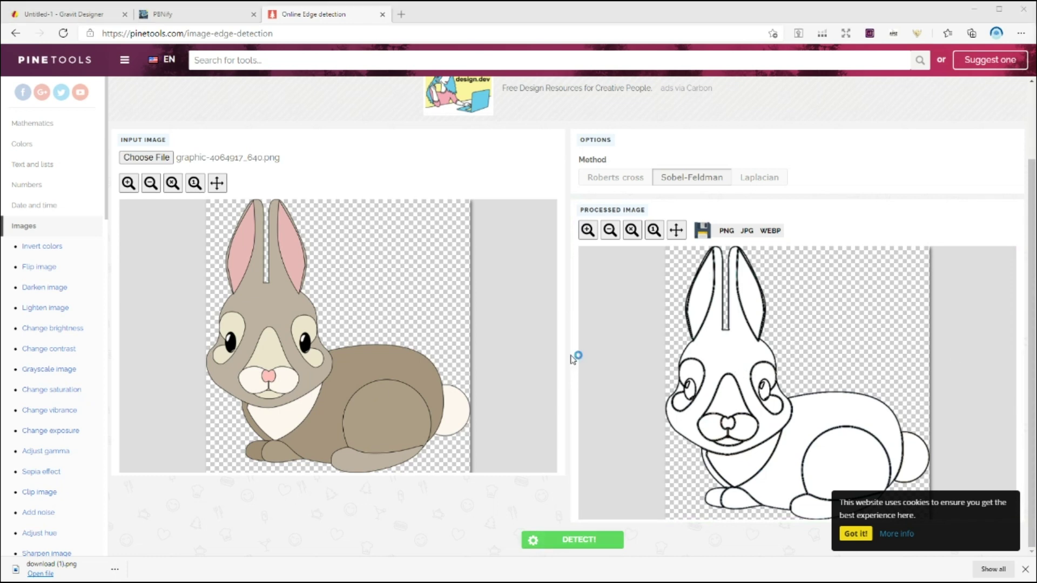
Search PineTools for "edge detect" and open the Edge Detection tool
{"action": "scroll", "coordinate": [530, 328], "scroll_direction": "up", "scroll_amount": 2}
{"action": "left_click", "coordinate": [82, 60]}
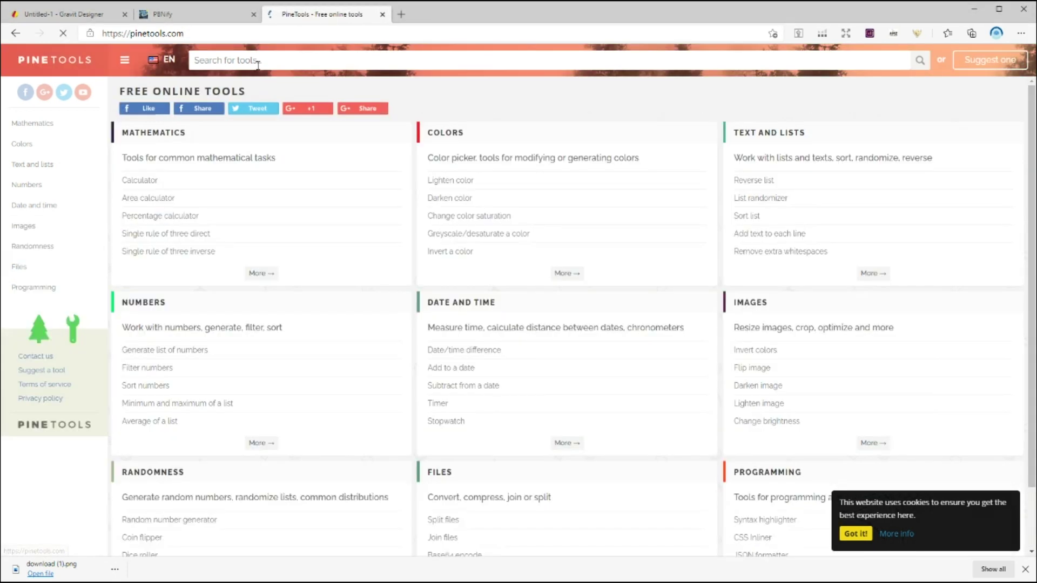
{"action": "left_click", "coordinate": [263, 61]}
{"action": "type", "text": "ede"}
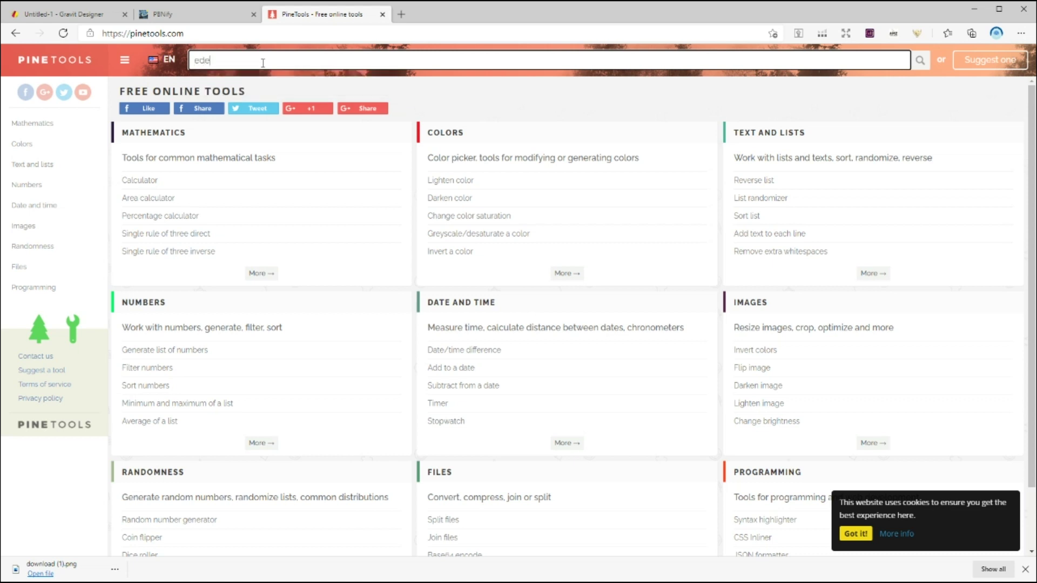
{"action": "key", "text": "BackSpace"}
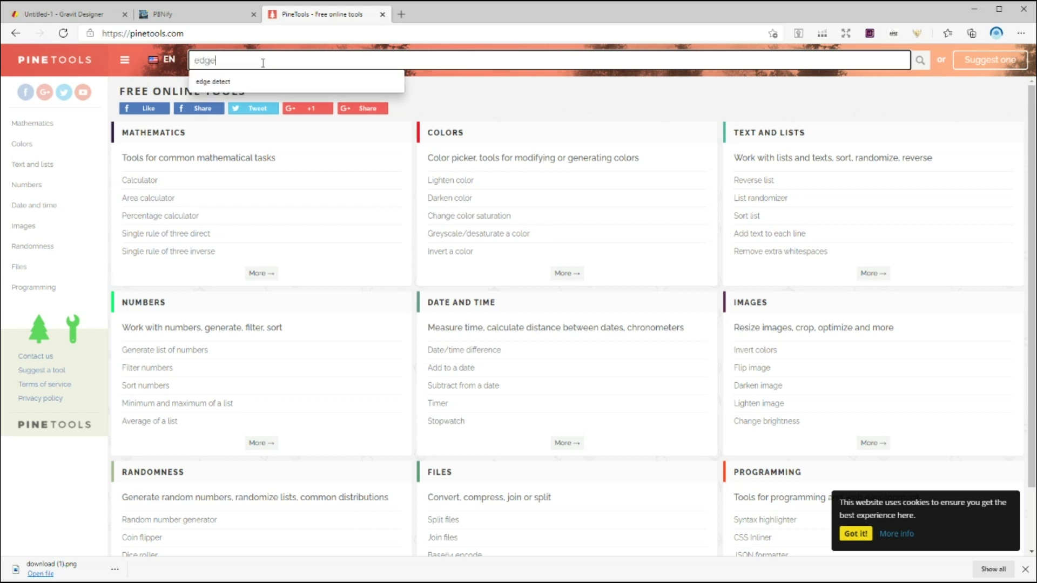
{"action": "left_click", "coordinate": [256, 82]}
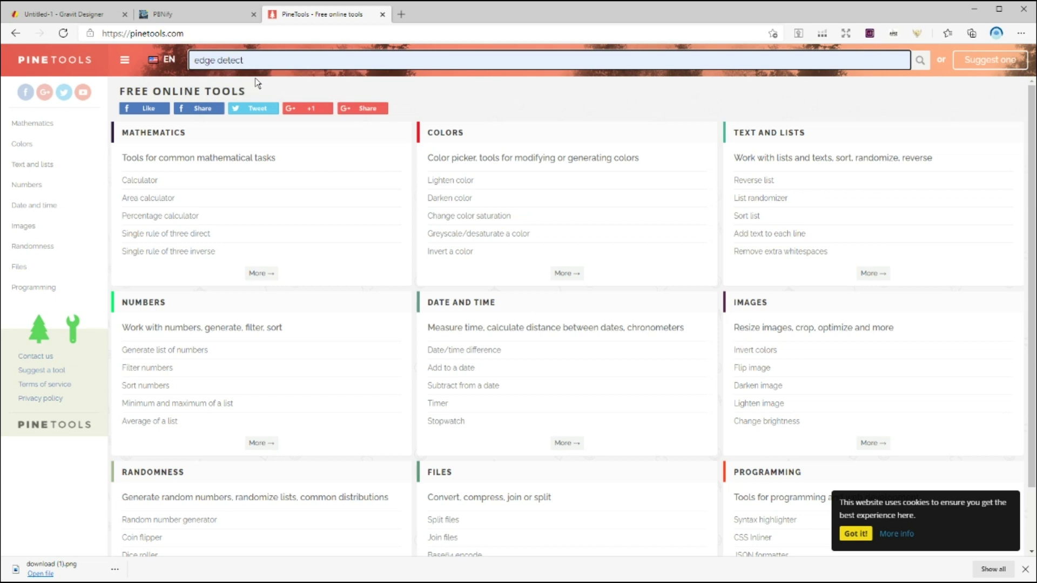
{"action": "left_click", "coordinate": [921, 68]}
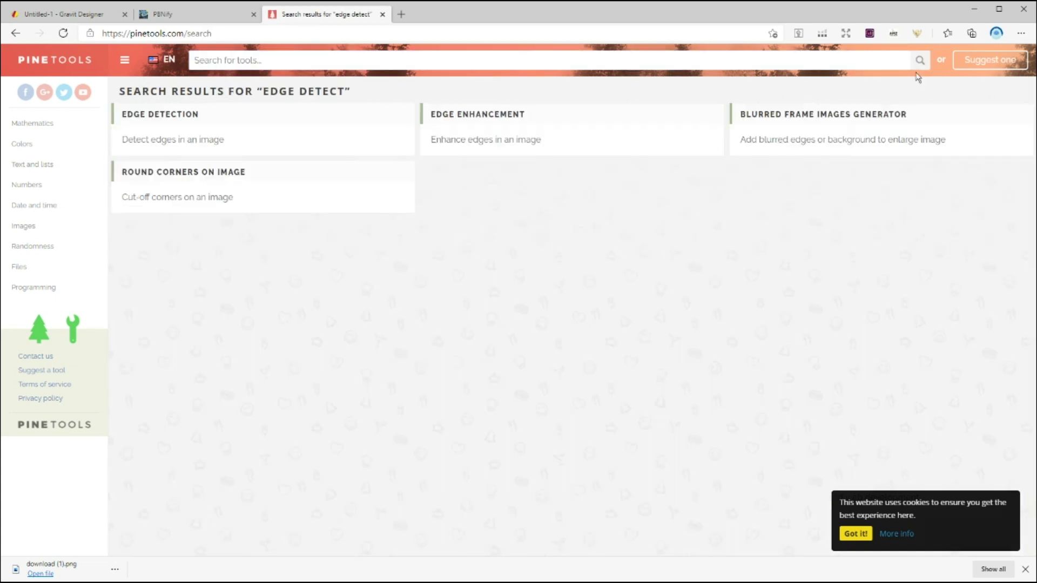
{"action": "left_click", "coordinate": [215, 144]}
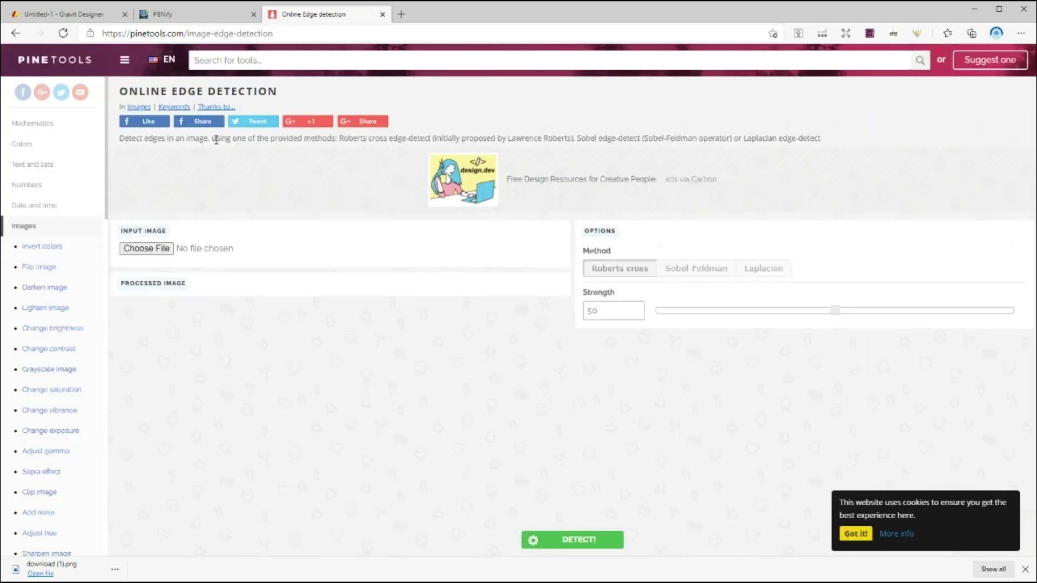
Load easter-1289267_640.png, detect its edges with the Sobel-Feldman method and accept the cookie notice
{"action": "left_click", "coordinate": [142, 248]}
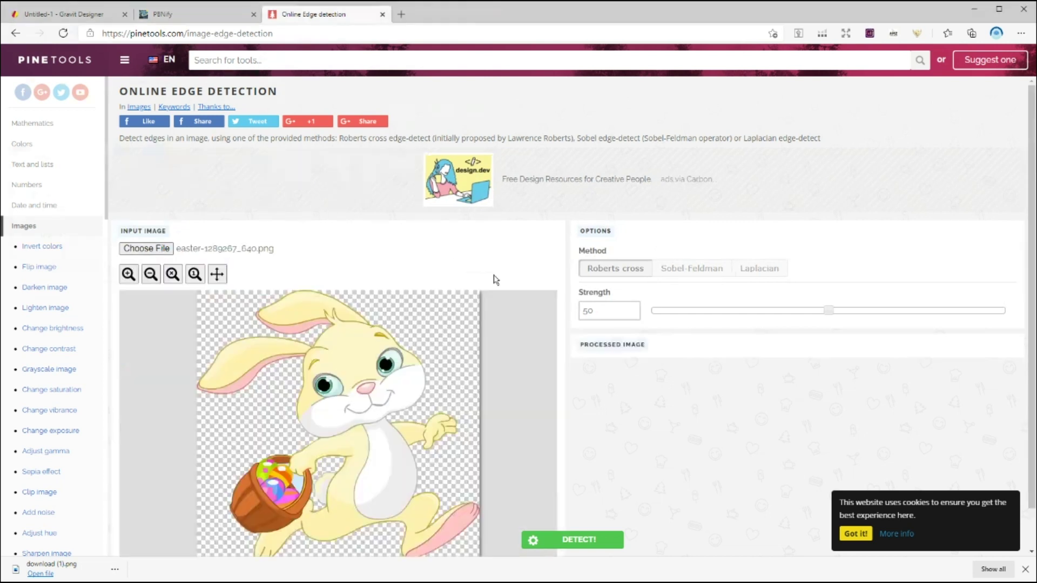
{"action": "left_click", "coordinate": [671, 270]}
{"action": "scroll", "coordinate": [672, 303], "scroll_direction": "down", "scroll_amount": 1}
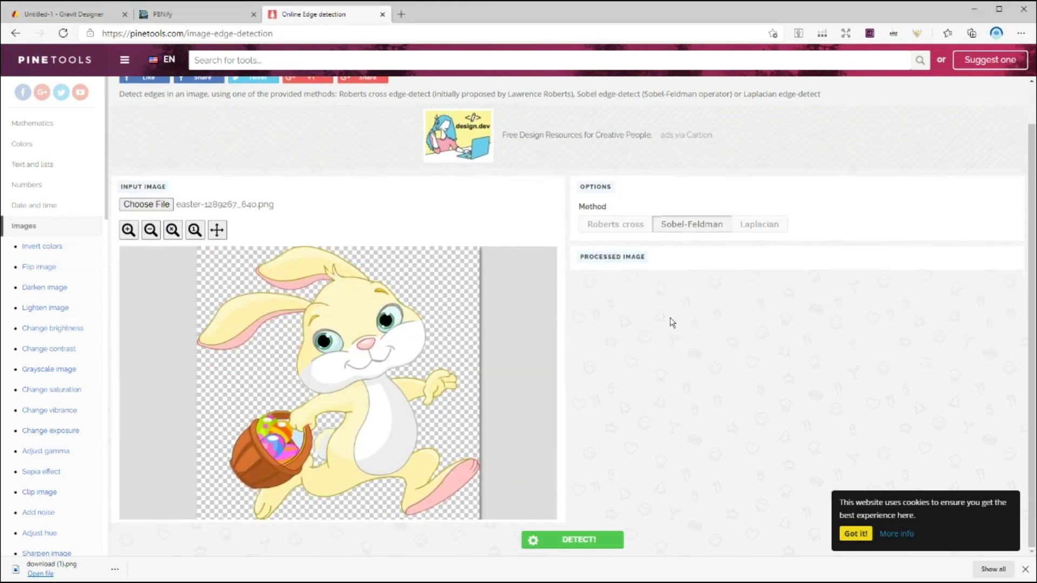
{"action": "left_click", "coordinate": [591, 538]}
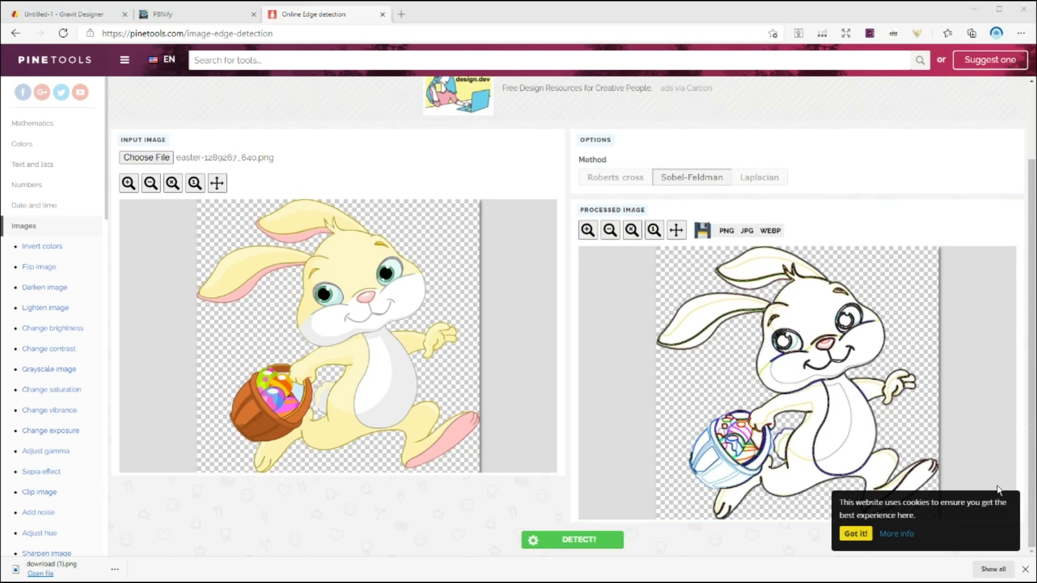
{"action": "left_click", "coordinate": [858, 535]}
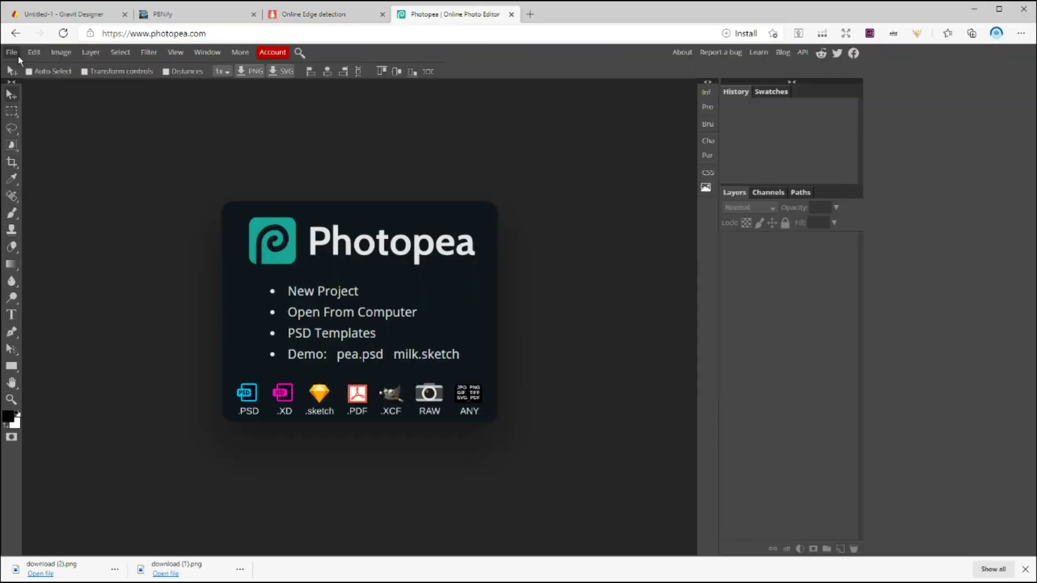
In Photopea, open download (2).png and apply the Photocopy filter with detail 5 and darkness 15
{"action": "left_click", "coordinate": [13, 52]}
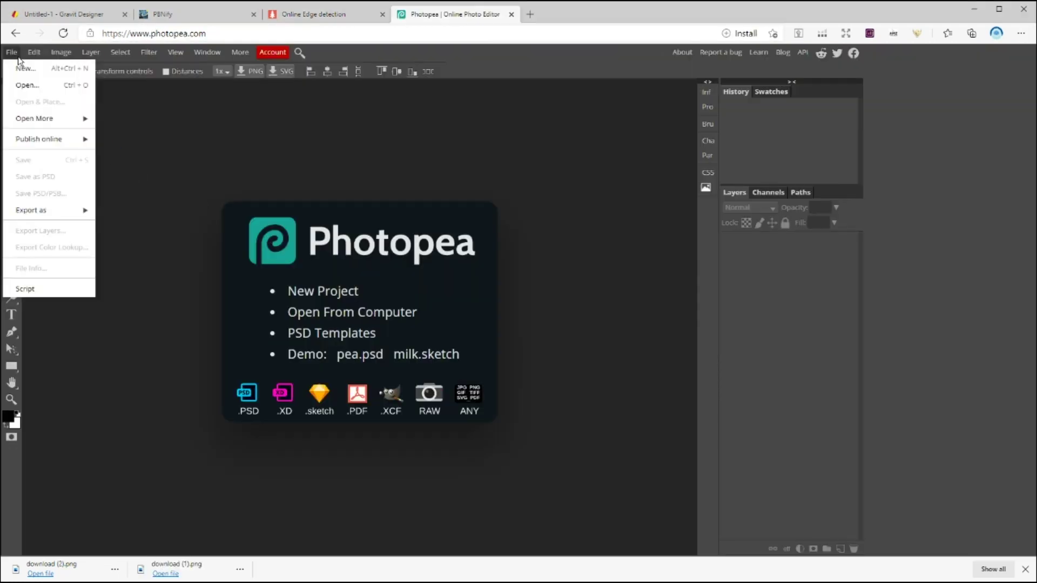
{"action": "left_click", "coordinate": [24, 83]}
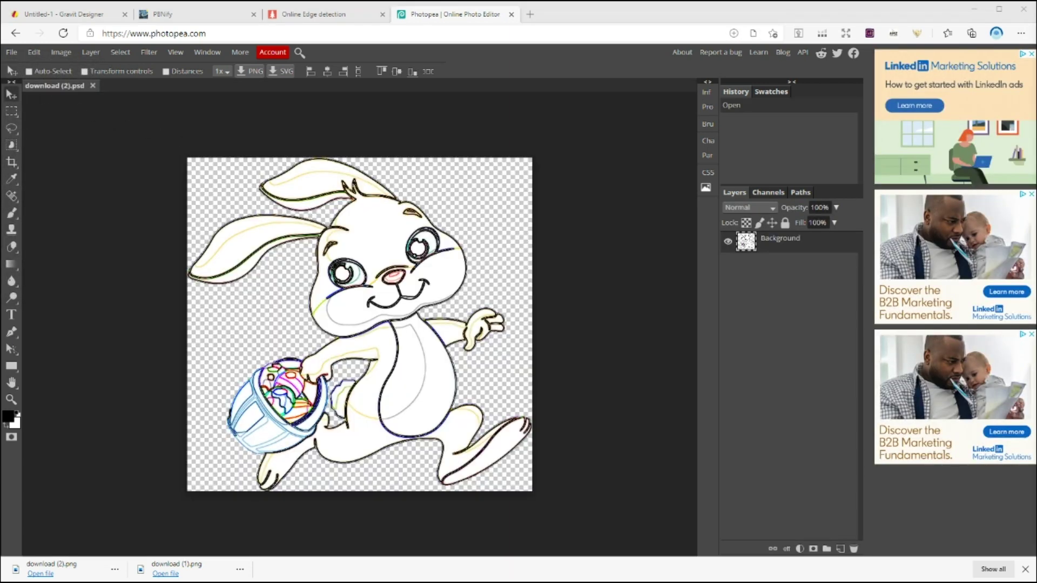
{"action": "left_click", "coordinate": [146, 52]}
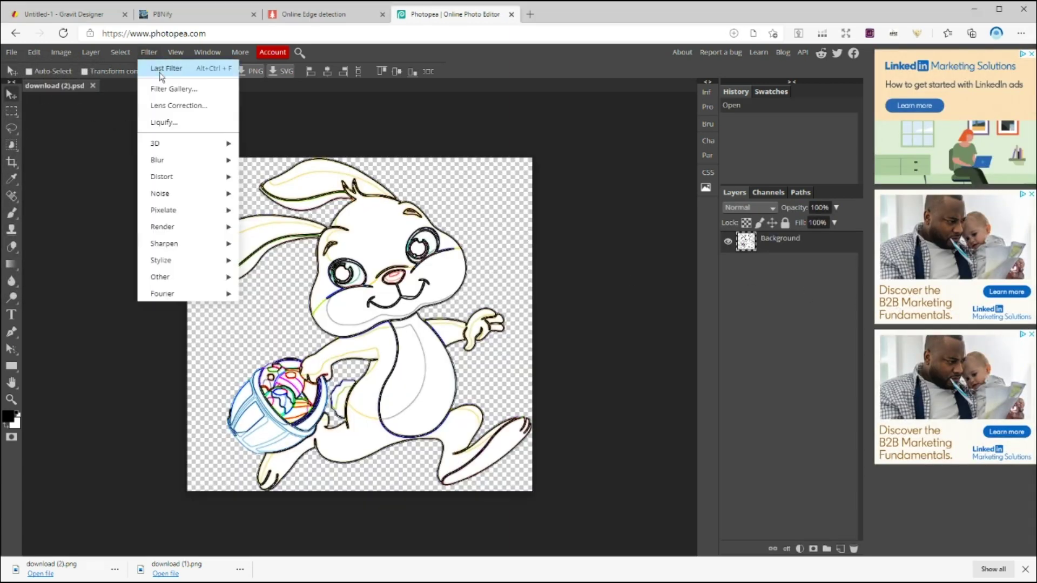
{"action": "left_click", "coordinate": [198, 92]}
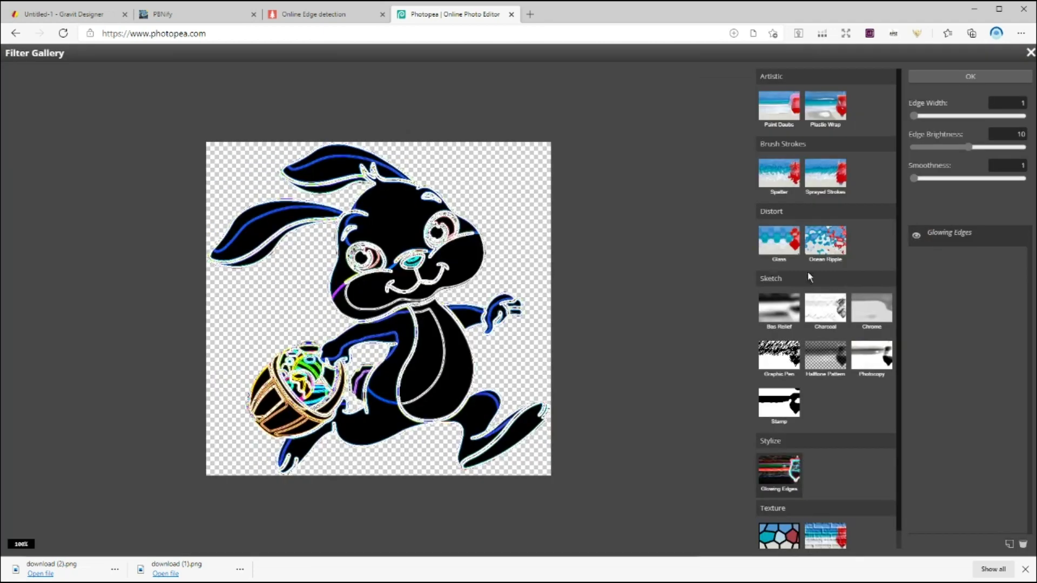
{"action": "left_click", "coordinate": [868, 359]}
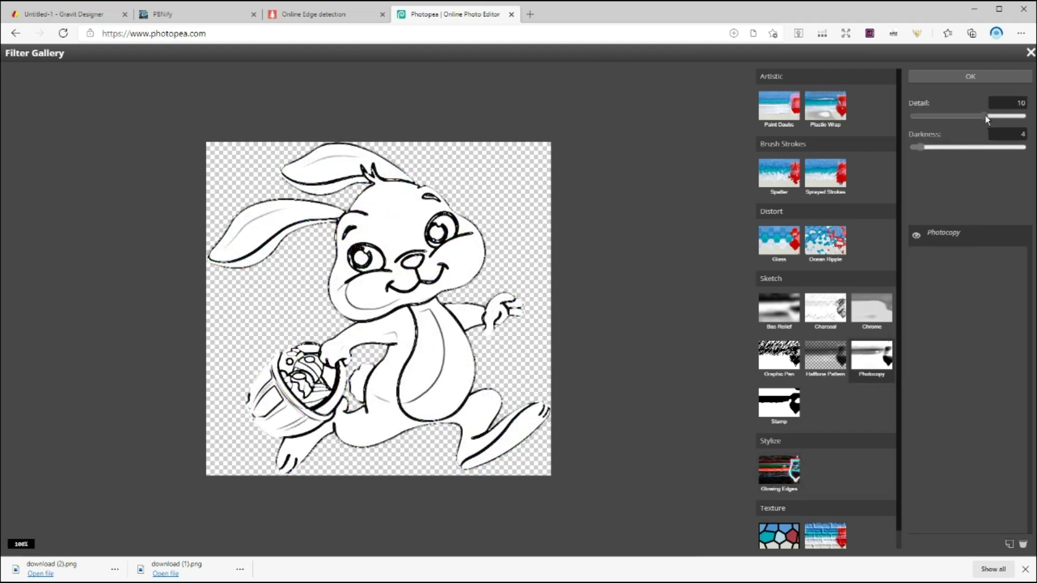
{"action": "left_click_drag", "start_coordinate": [984, 116], "coordinate": [945, 148]}
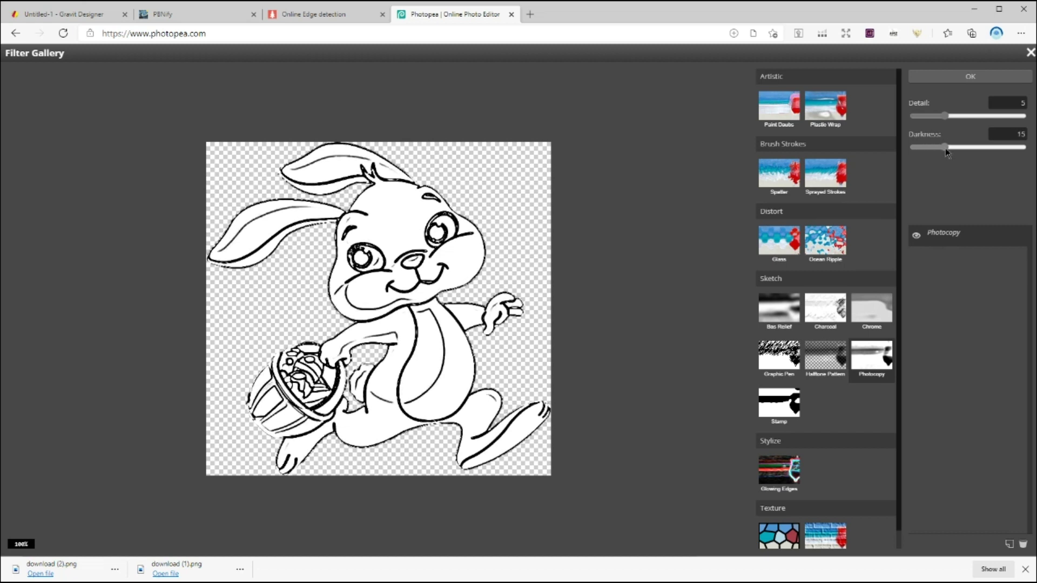
{"action": "left_click", "coordinate": [996, 81]}
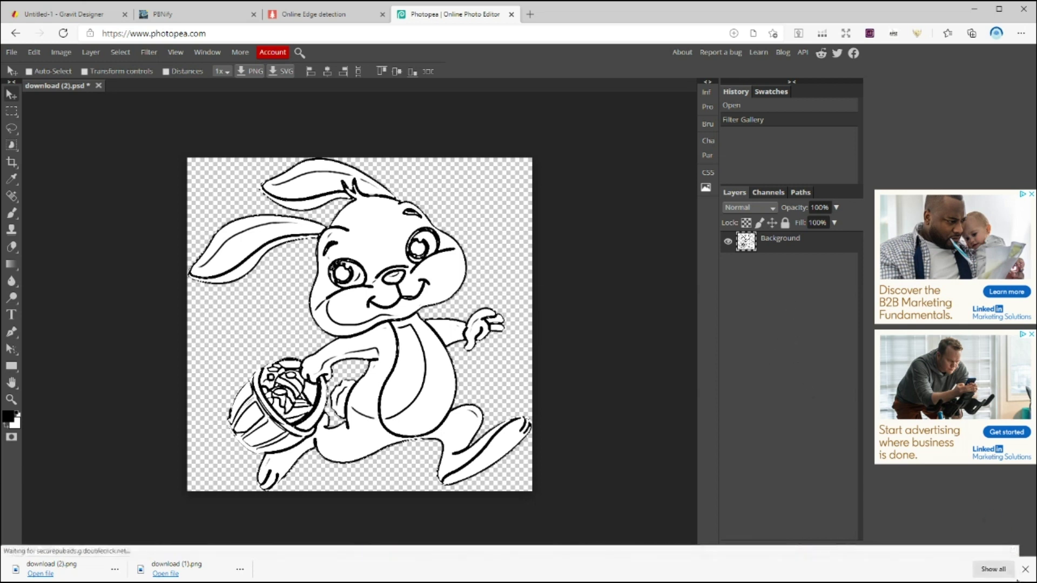
Add a 3 px black (000000) outside stroke to the bunny's Background layer
{"action": "left_click", "coordinate": [1025, 569]}
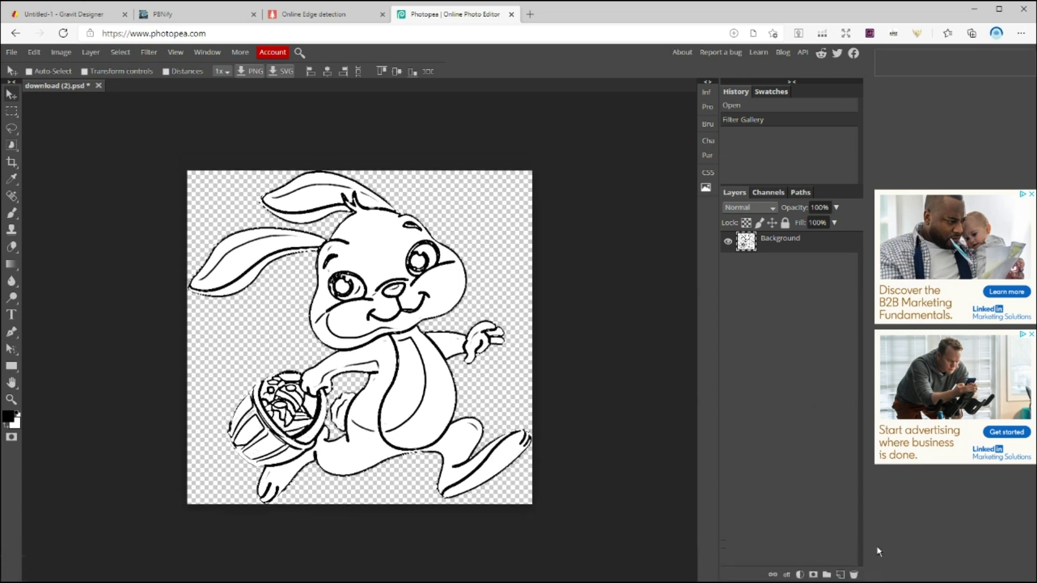
{"action": "left_click", "coordinate": [788, 575]}
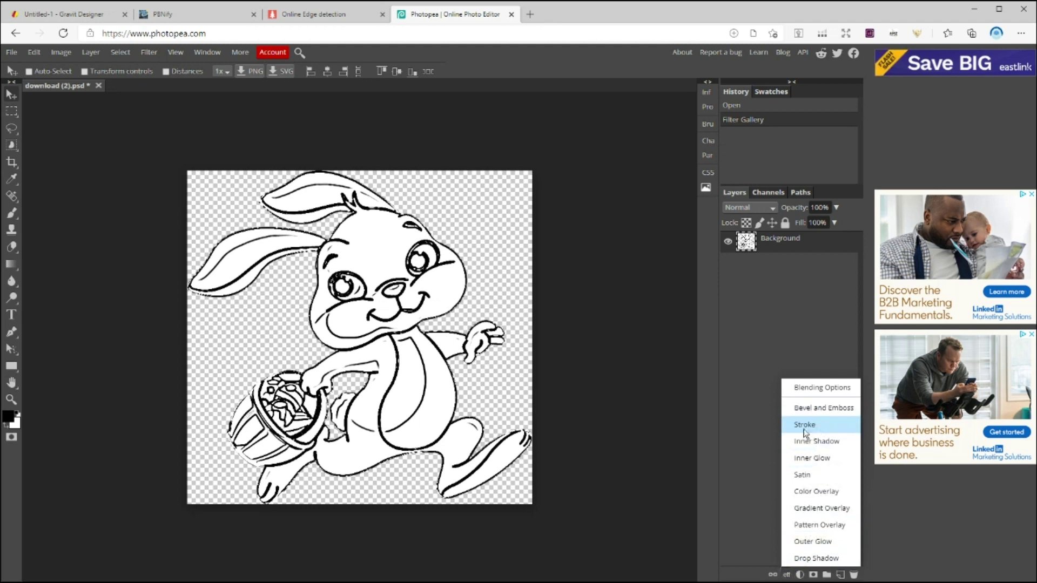
{"action": "key", "text": "Return"}
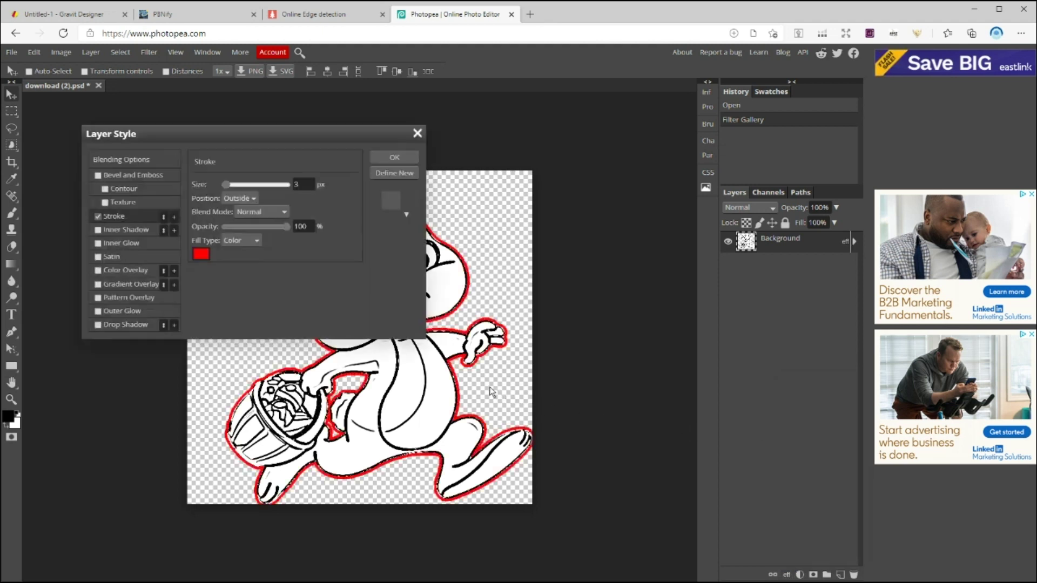
{"action": "left_click", "coordinate": [201, 255]}
{"action": "left_click", "coordinate": [146, 375]}
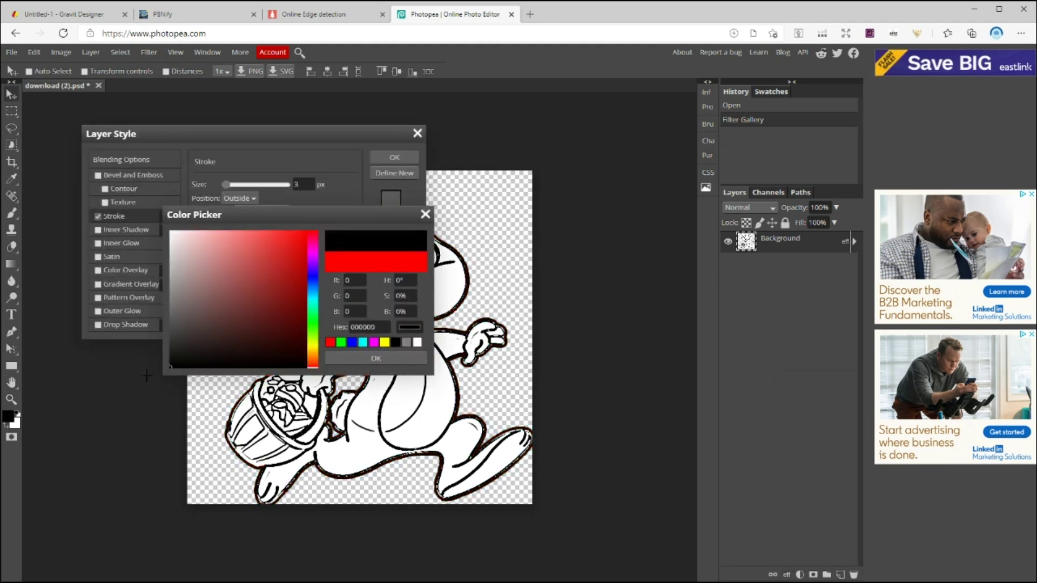
{"action": "left_click", "coordinate": [378, 359]}
{"action": "left_click", "coordinate": [404, 157]}
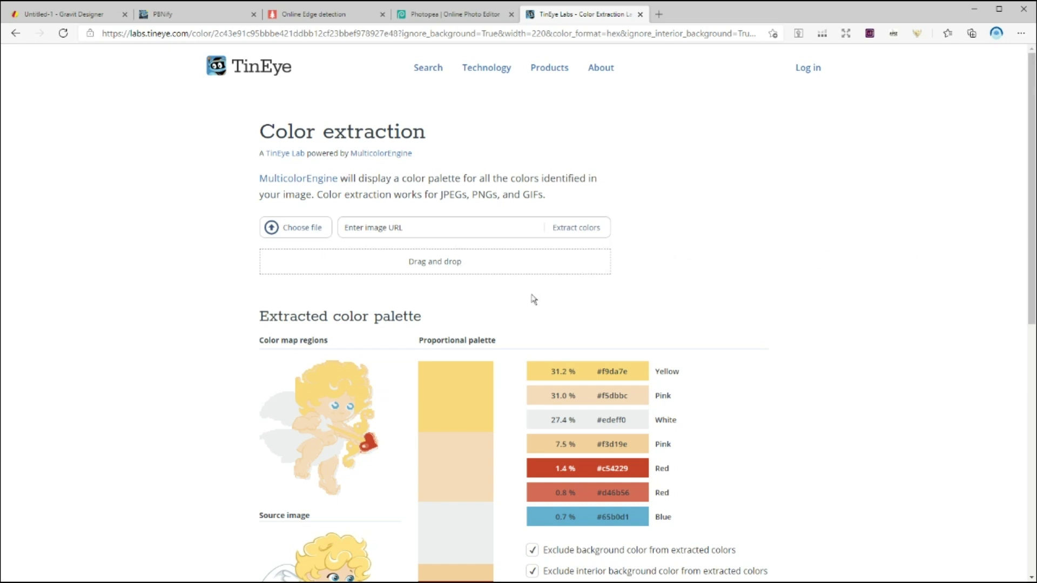
In TinEye's color extraction tool, load an image from Downloads and extract its color palette
{"action": "left_click", "coordinate": [312, 230]}
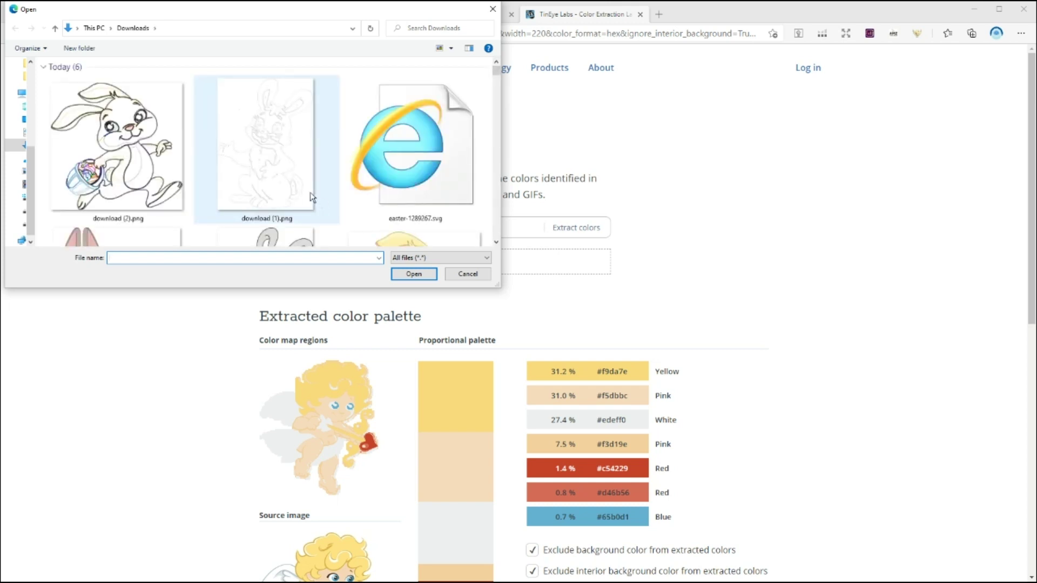
{"action": "scroll", "coordinate": [311, 197], "scroll_direction": "down", "scroll_amount": 3}
{"action": "double_click", "coordinate": [427, 216]}
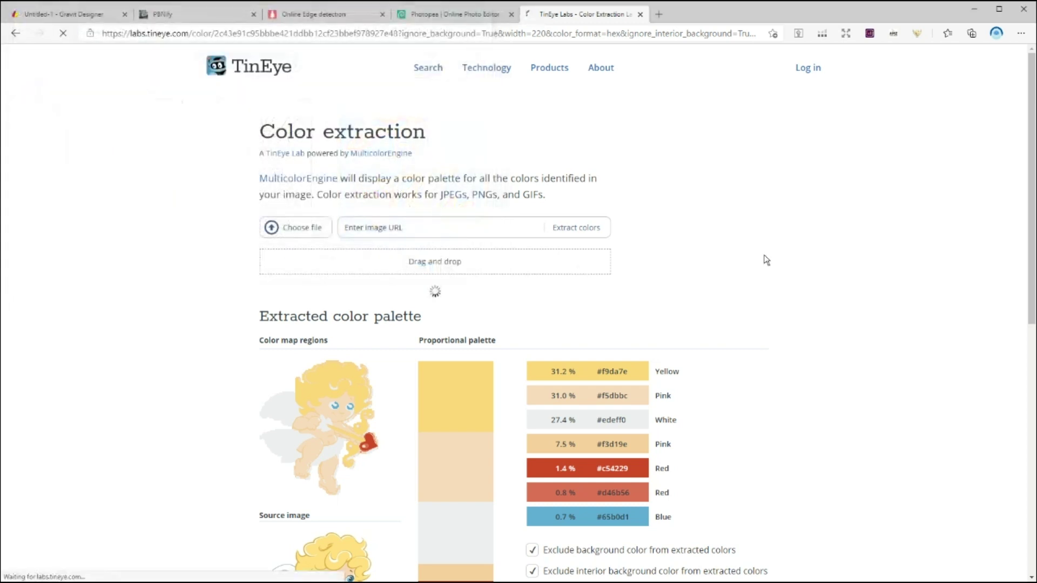
{"action": "scroll", "coordinate": [745, 292], "scroll_direction": "down", "scroll_amount": 3}
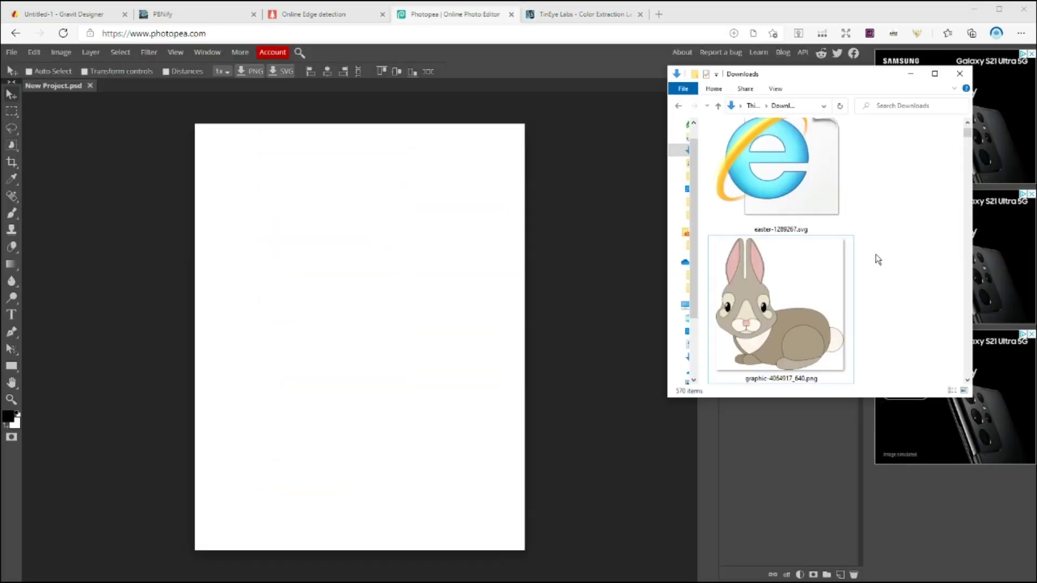
Place graphic-4064917_640.png on the blank page in the upper half and apply the Filter Gallery's Photocopy effect to it
{"action": "left_click_drag", "start_coordinate": [745, 324], "coordinate": [357, 291]}
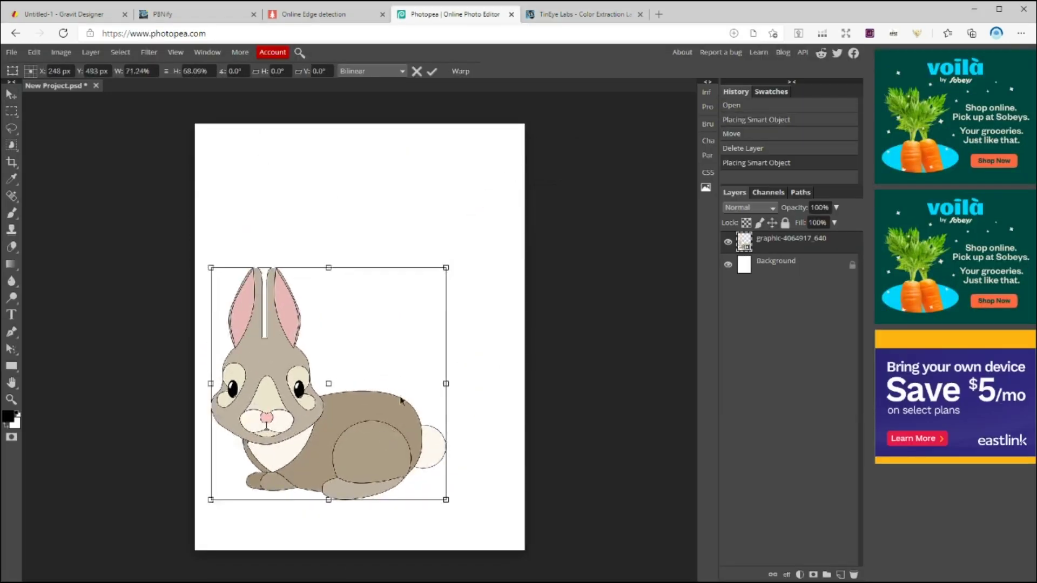
{"action": "left_click", "coordinate": [148, 52]}
{"action": "left_click", "coordinate": [186, 92]}
{"action": "left_click", "coordinate": [871, 356]}
{"action": "left_click_drag", "start_coordinate": [937, 116], "coordinate": [1012, 147]}
{"action": "left_click", "coordinate": [980, 77]}
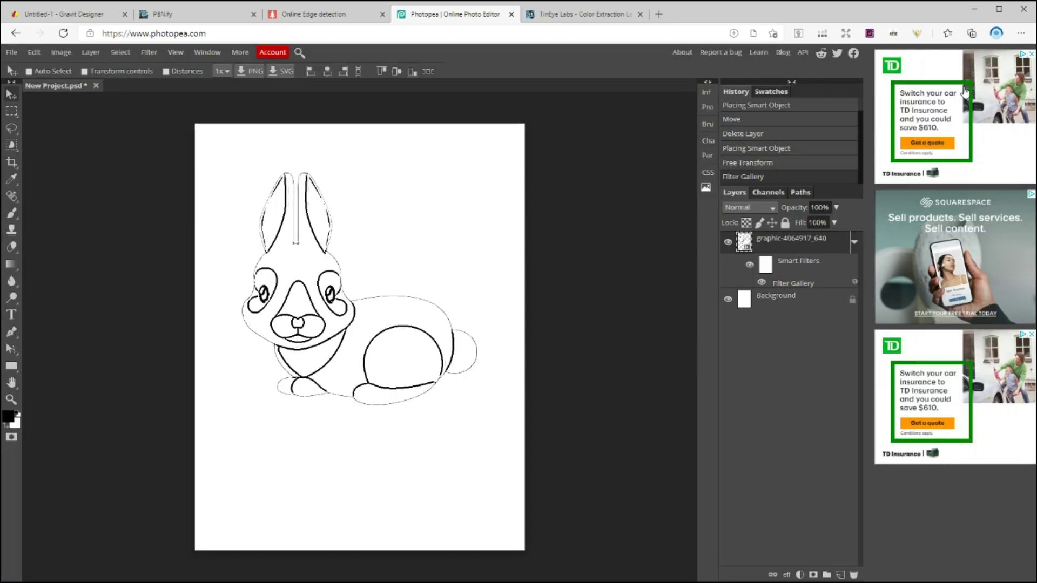
Add a black stroke around the placed rabbit layer
{"action": "left_click", "coordinate": [787, 575]}
{"action": "left_click", "coordinate": [794, 428]}
{"action": "left_click", "coordinate": [394, 158]}
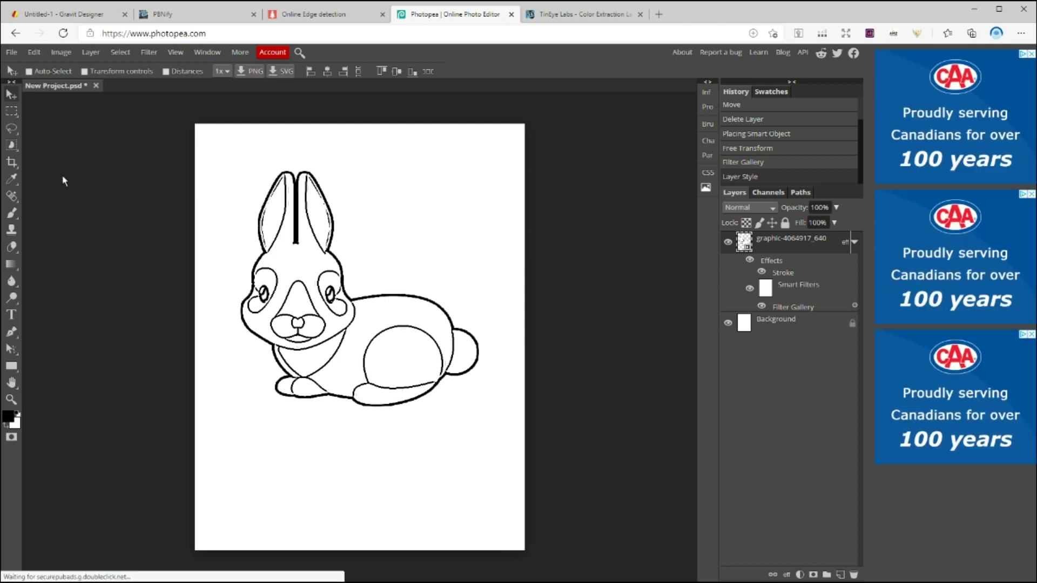
Below the rabbit, draw a black horizontal line crossed by five black vertical lines aligned on their vertical centers
{"action": "right_click", "coordinate": [12, 365]}
{"action": "left_click", "coordinate": [60, 432]}
{"action": "left_click_drag", "start_coordinate": [227, 491], "coordinate": [494, 511]}
{"action": "left_click", "coordinate": [88, 72]}
{"action": "left_click", "coordinate": [162, 130]}
{"action": "double_click", "coordinate": [154, 71]}
{"action": "type", "text": "1"}
{"action": "key", "text": "Return"}
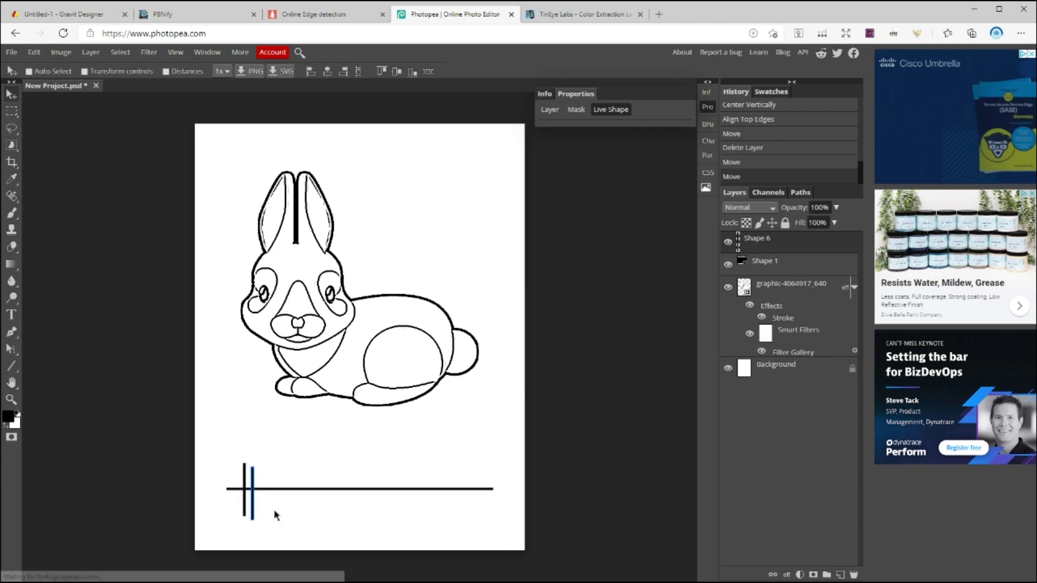
{"action": "left_click_drag", "start_coordinate": [274, 514], "coordinate": [457, 540]}
{"action": "left_click", "coordinate": [397, 71]}
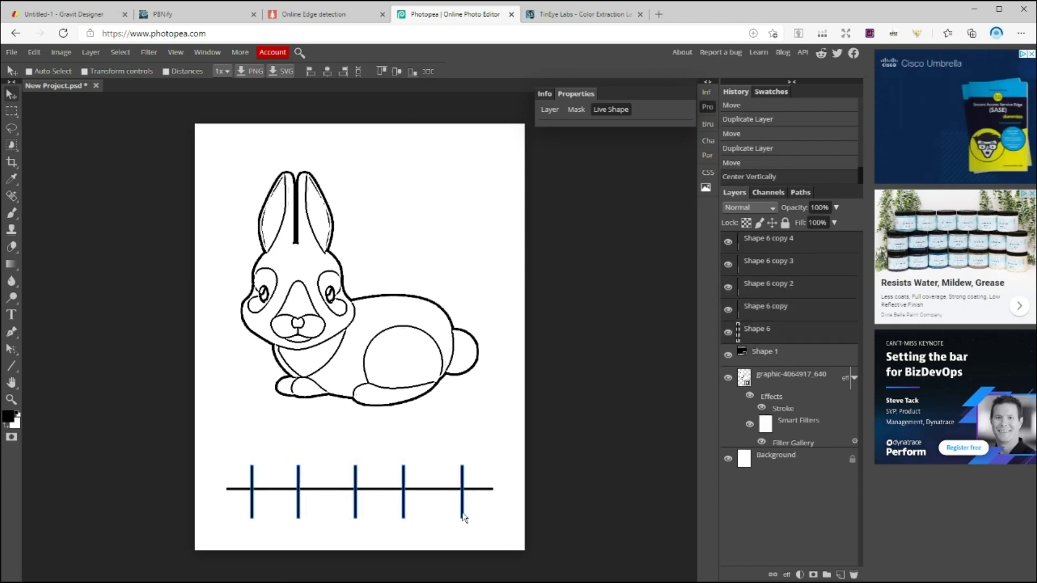
Draw a rectangle about 489 by 102 px over the crossed lines
{"action": "right_click", "coordinate": [12, 366]}
{"action": "left_click", "coordinate": [36, 372]}
{"action": "left_click_drag", "start_coordinate": [227, 462], "coordinate": [491, 517]}
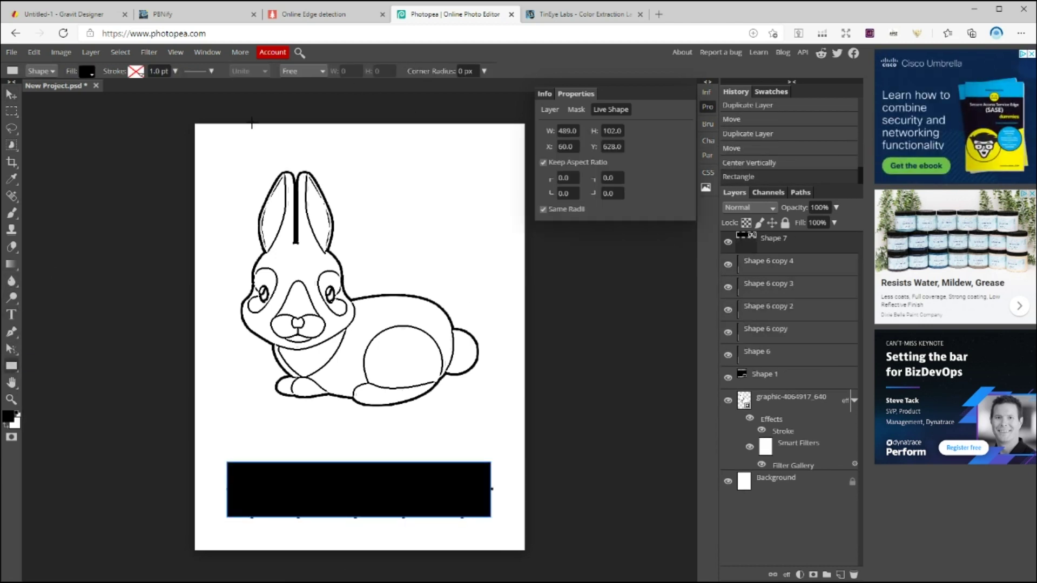
Give the rectangle no fill and a black stroke of width 4, and move it to frame the crossed lines
{"action": "left_click", "coordinate": [136, 72]}
{"action": "left_click", "coordinate": [188, 92]}
{"action": "left_click", "coordinate": [143, 131]}
{"action": "left_click", "coordinate": [87, 71]}
{"action": "left_click", "coordinate": [121, 92]}
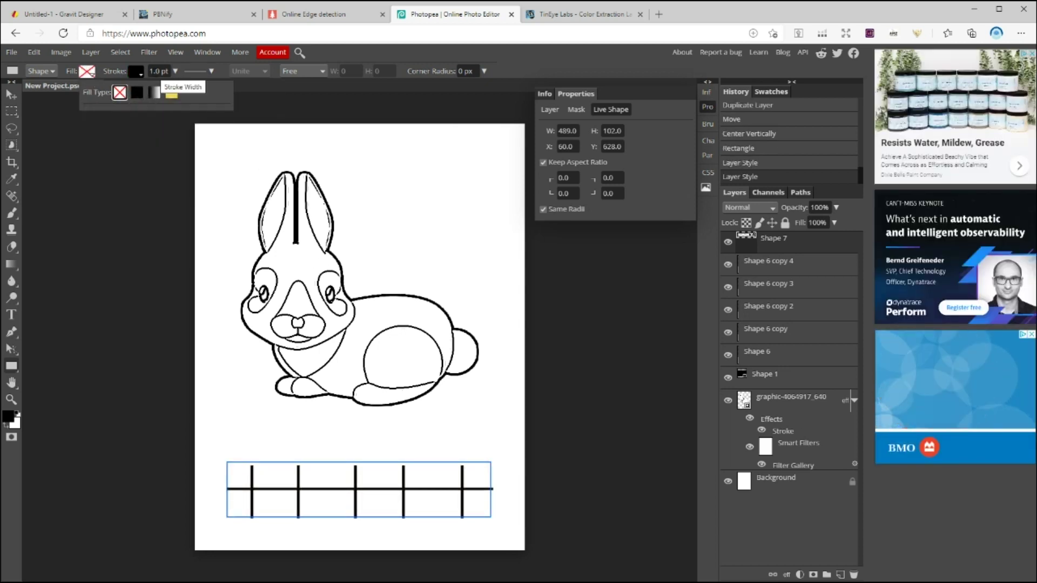
{"action": "left_click", "coordinate": [154, 72]}
{"action": "key", "text": "BackSpace"}
{"action": "type", "text": "4"}
{"action": "left_click", "coordinate": [10, 94]}
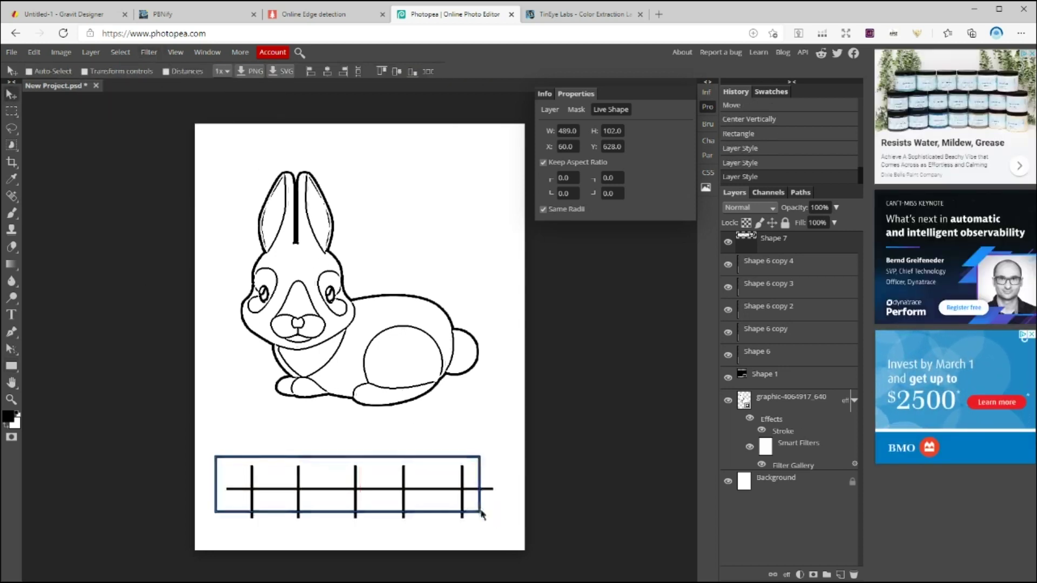
{"action": "left_click_drag", "start_coordinate": [489, 517], "coordinate": [492, 513]}
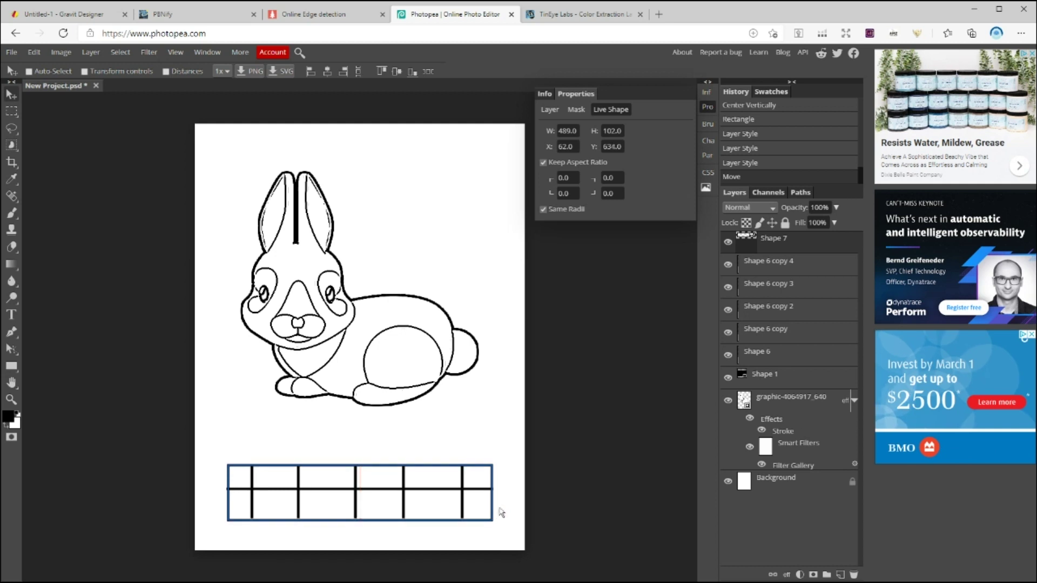
Distribute the five vertical lines with equal gaps
{"action": "left_click", "coordinate": [778, 264]}
{"action": "left_click", "coordinate": [780, 357], "text": "shift"}
{"action": "left_click", "coordinate": [426, 71]}
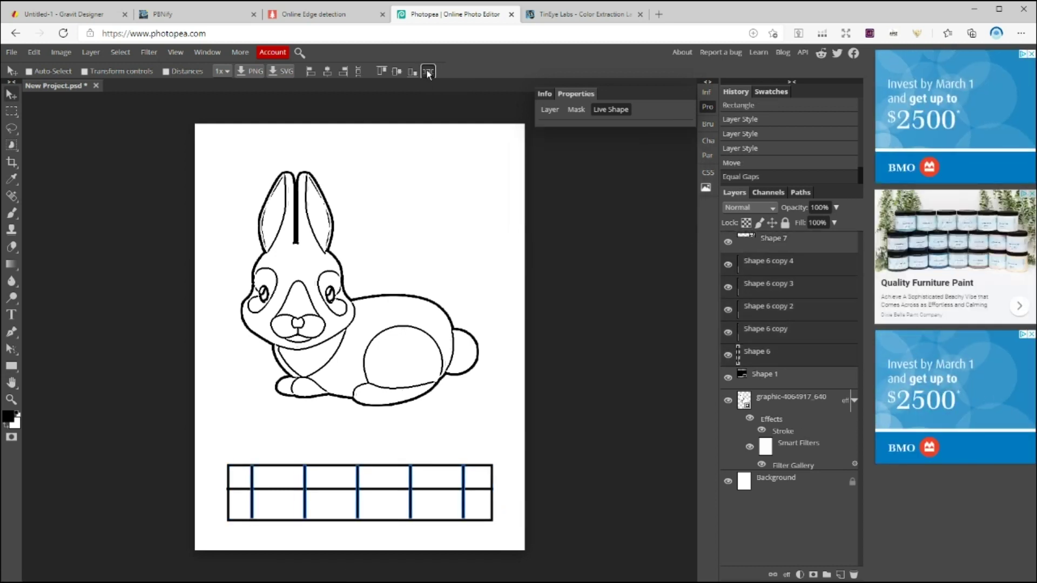
Move the two outermost vertical lines onto the rectangle's side edges and distribute all five with equal gaps
{"action": "left_click", "coordinate": [769, 269]}
{"action": "left_click", "coordinate": [491, 514], "text": "ctrl"}
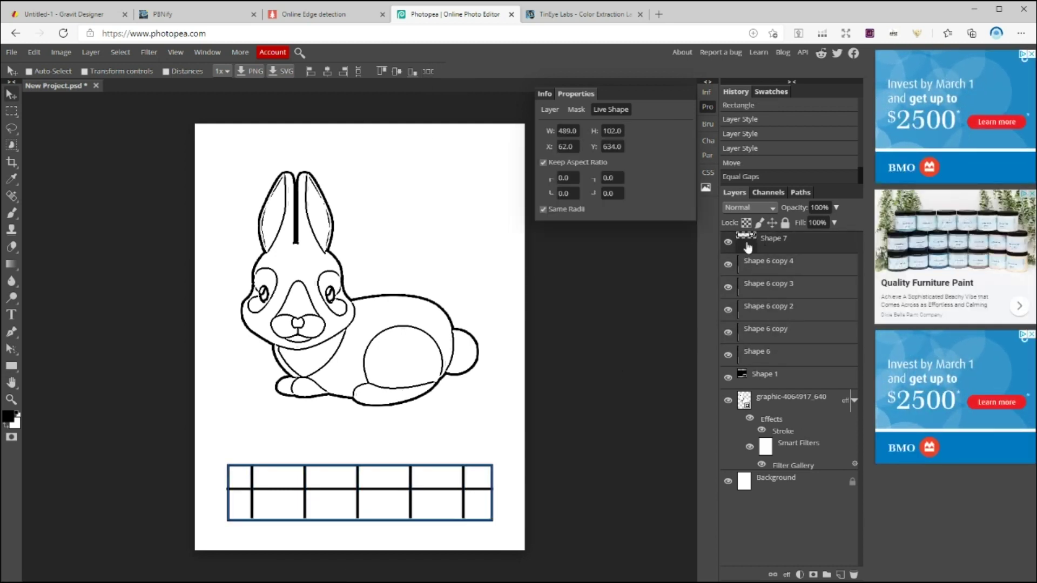
{"action": "left_click_drag", "start_coordinate": [463, 494], "coordinate": [492, 507]}
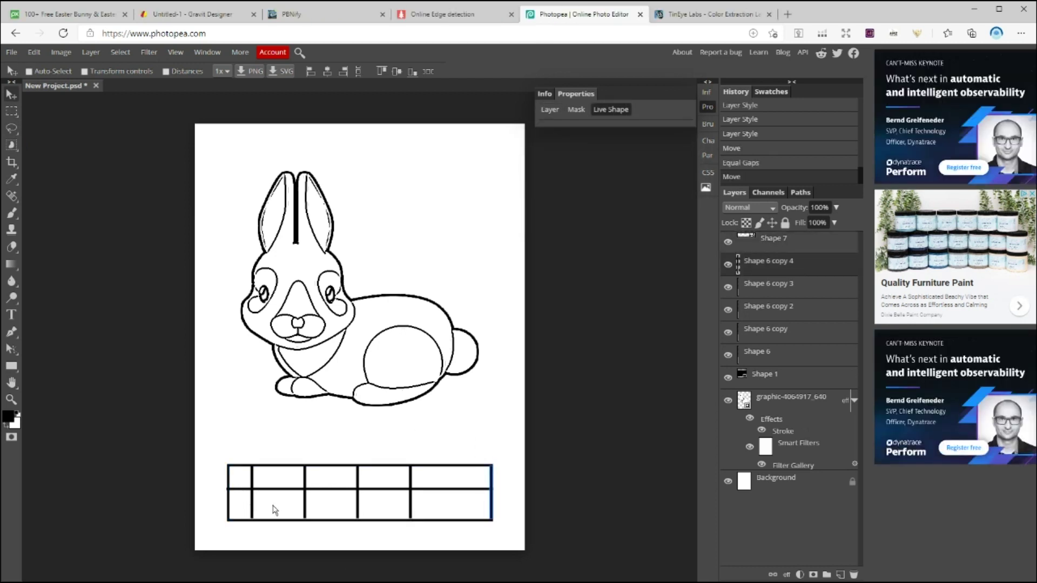
{"action": "left_click", "coordinate": [252, 516], "text": "ctrl"}
{"action": "left_click_drag", "start_coordinate": [253, 516], "coordinate": [231, 518]}
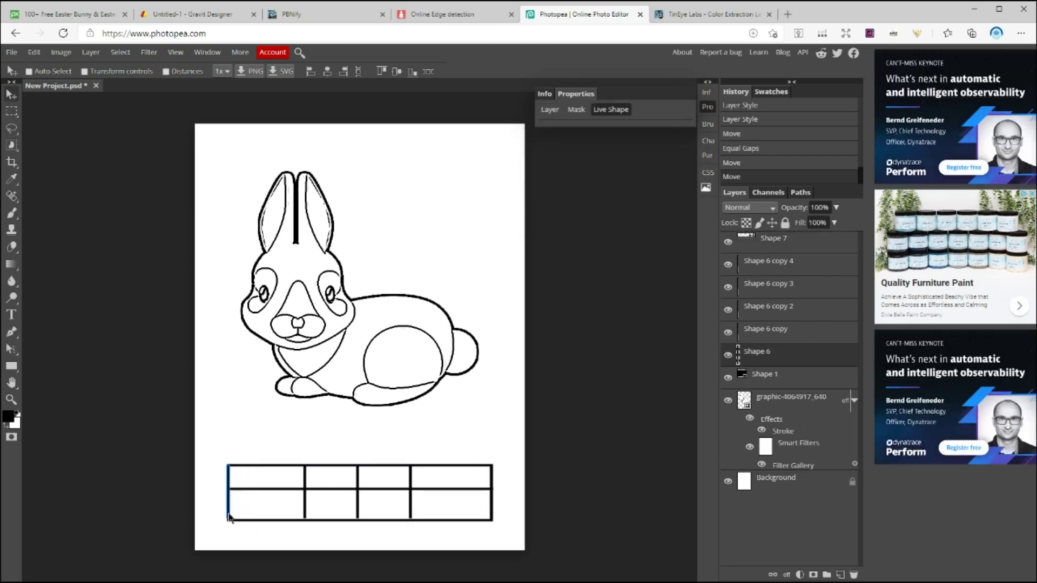
{"action": "left_click", "coordinate": [777, 267], "text": "shift"}
{"action": "left_click", "coordinate": [428, 71]}
Move the horizontal line down to the middle of the rectangle's height so it splits the grid into two even rows
{"action": "left_click", "coordinate": [794, 247]}
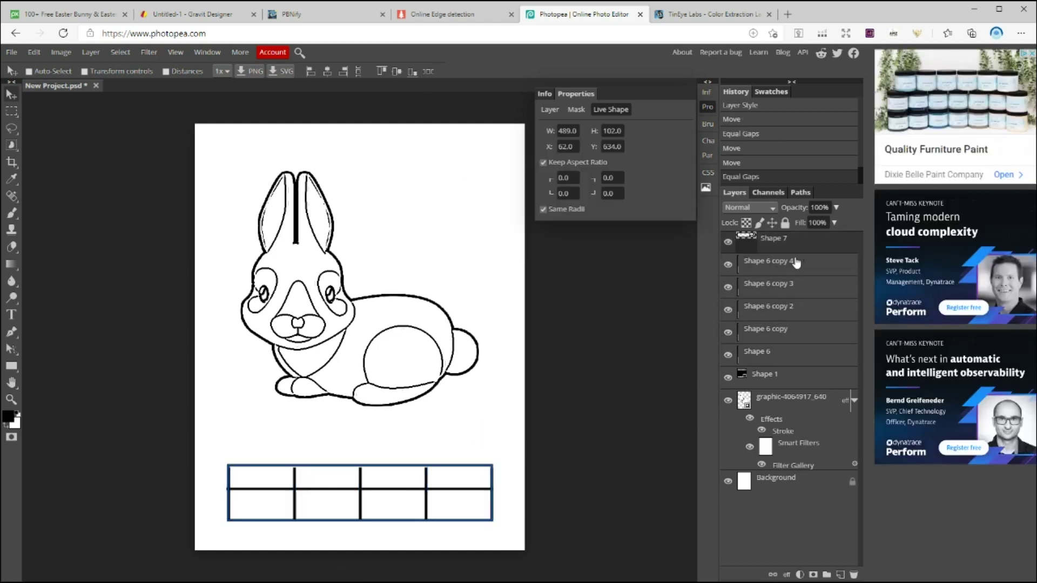
{"action": "left_click", "coordinate": [778, 385]}
{"action": "key", "text": "Down"}
{"action": "left_click_drag", "start_coordinate": [444, 490], "coordinate": [444, 496]}
{"action": "left_click", "coordinate": [448, 466], "text": "ctrl"}
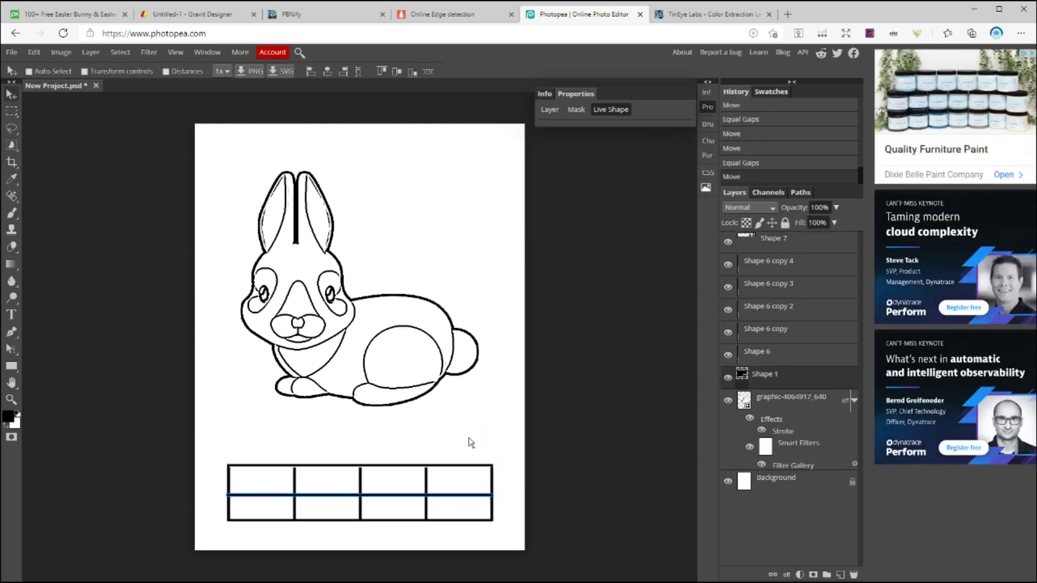